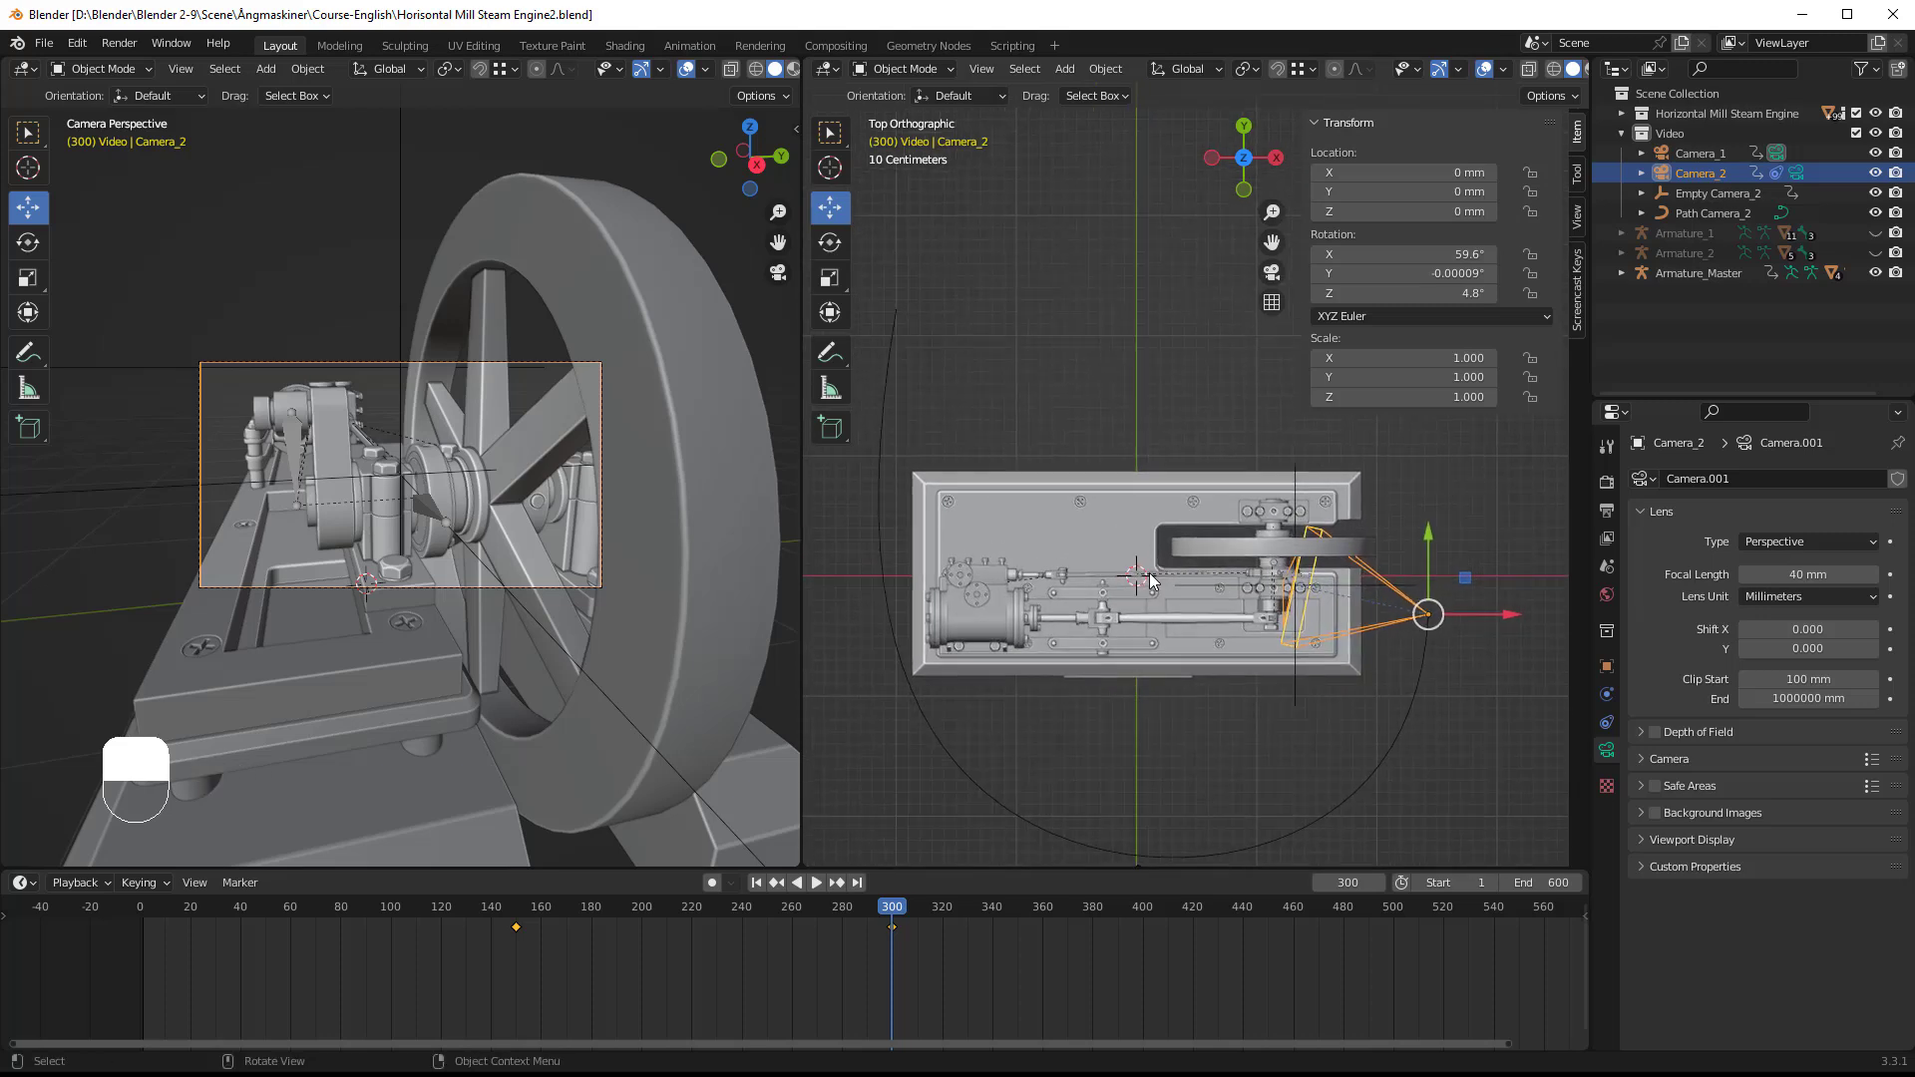
Step: Add a new camera at the world origin and rename it Camera_3
key("shift+a")
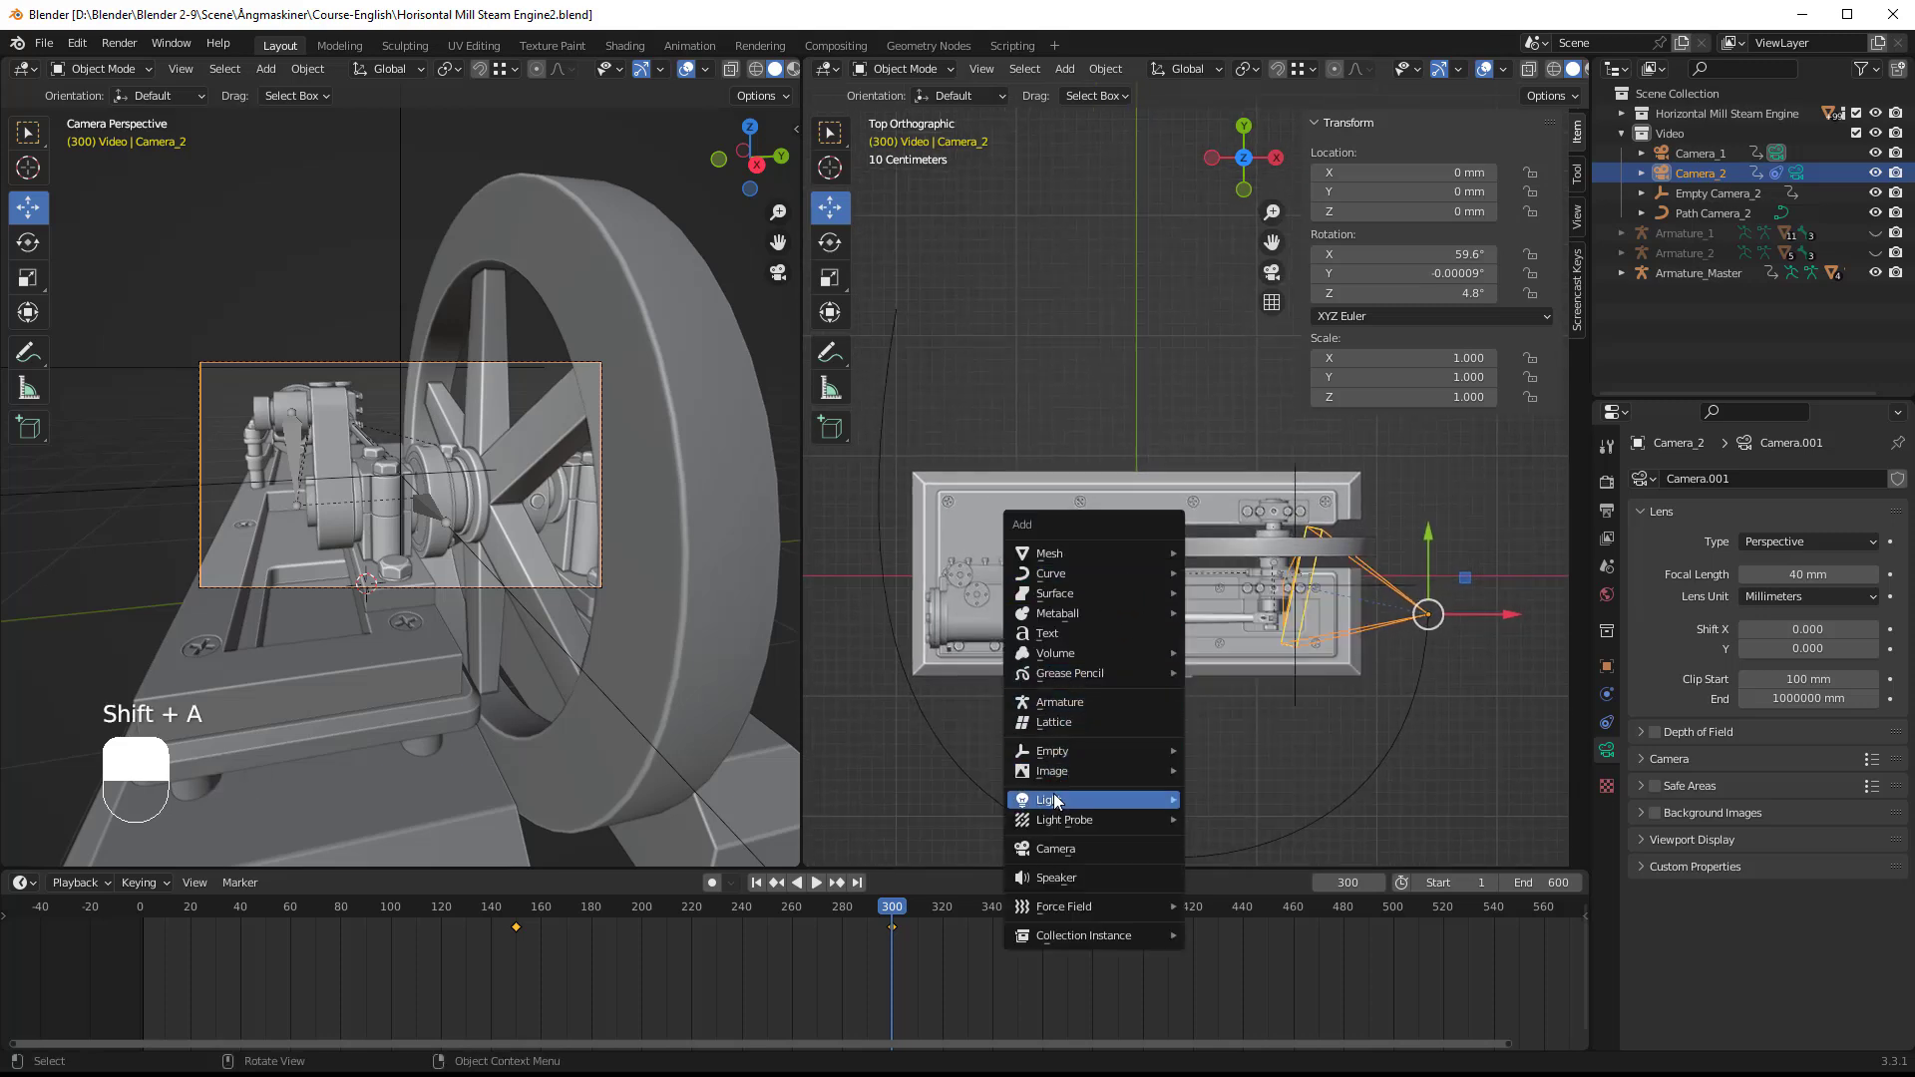
left_click(1050, 849)
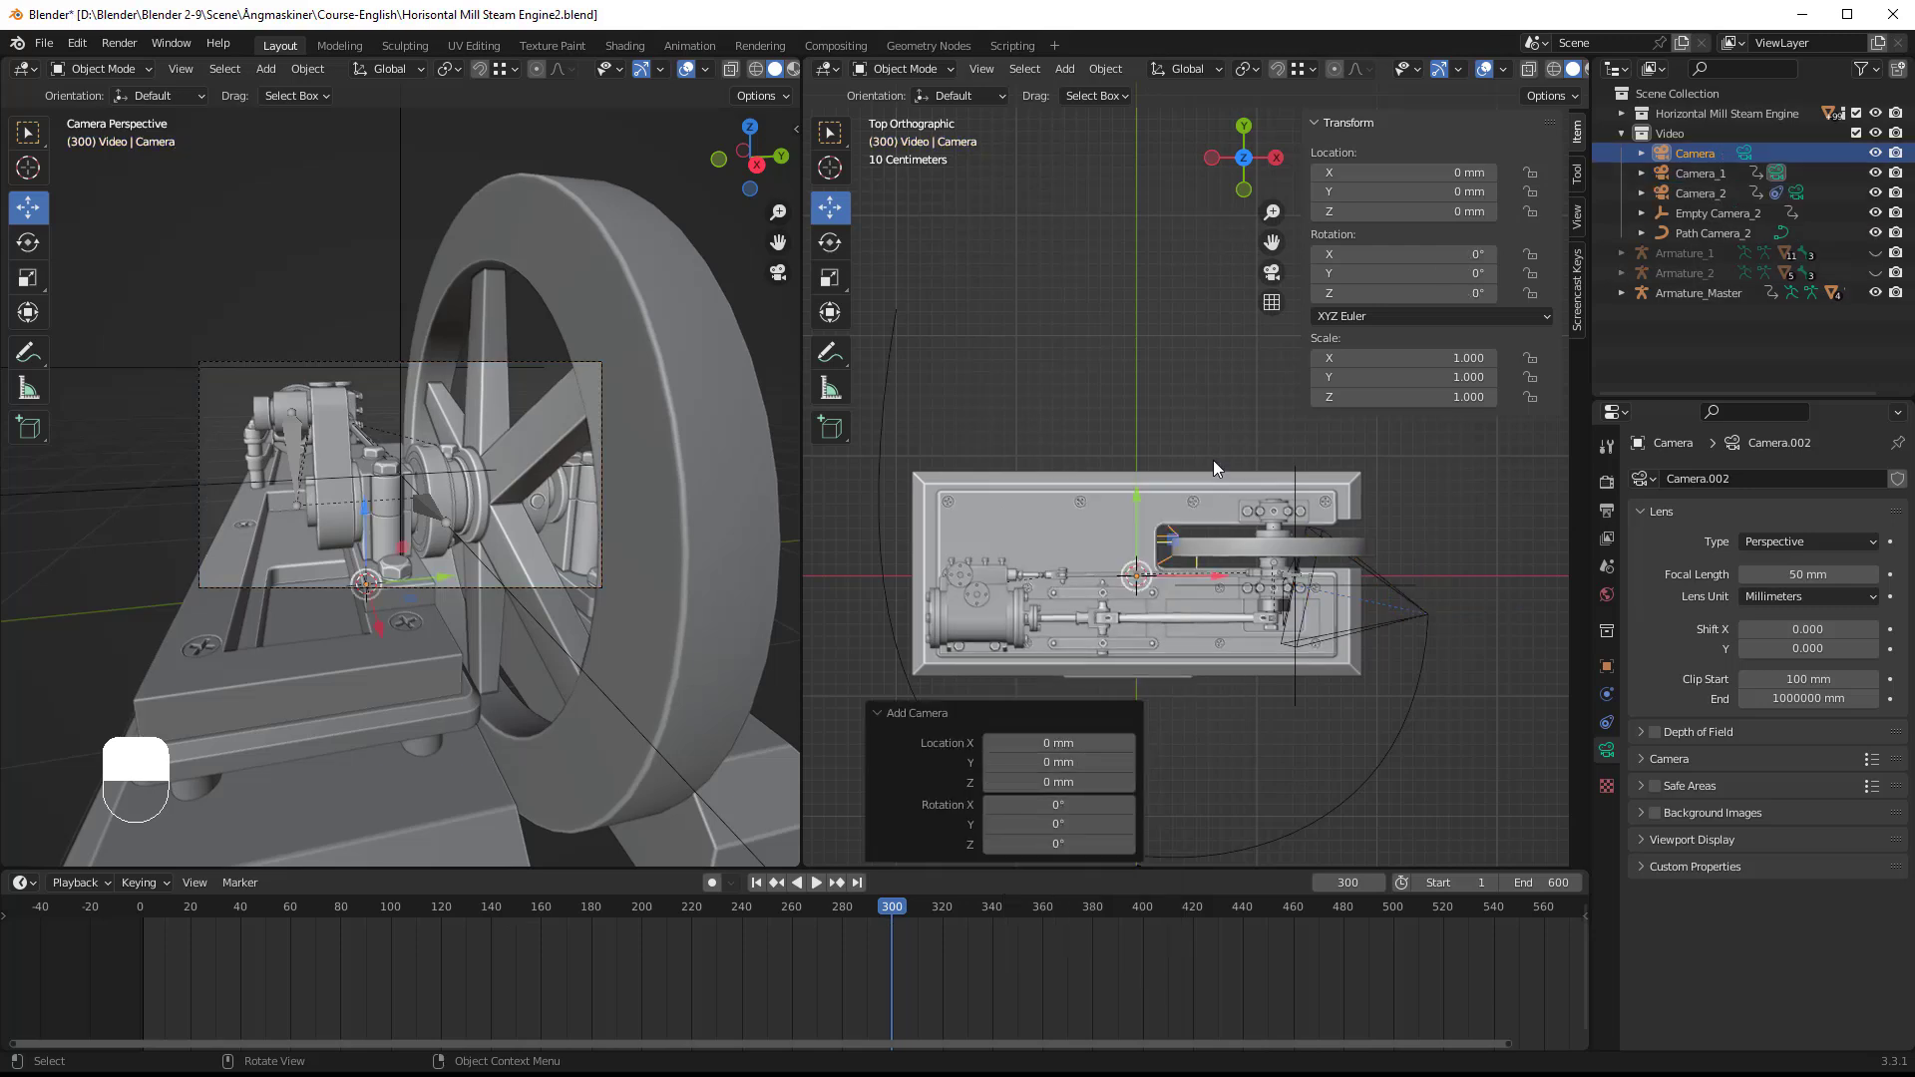
double_click(1701, 158)
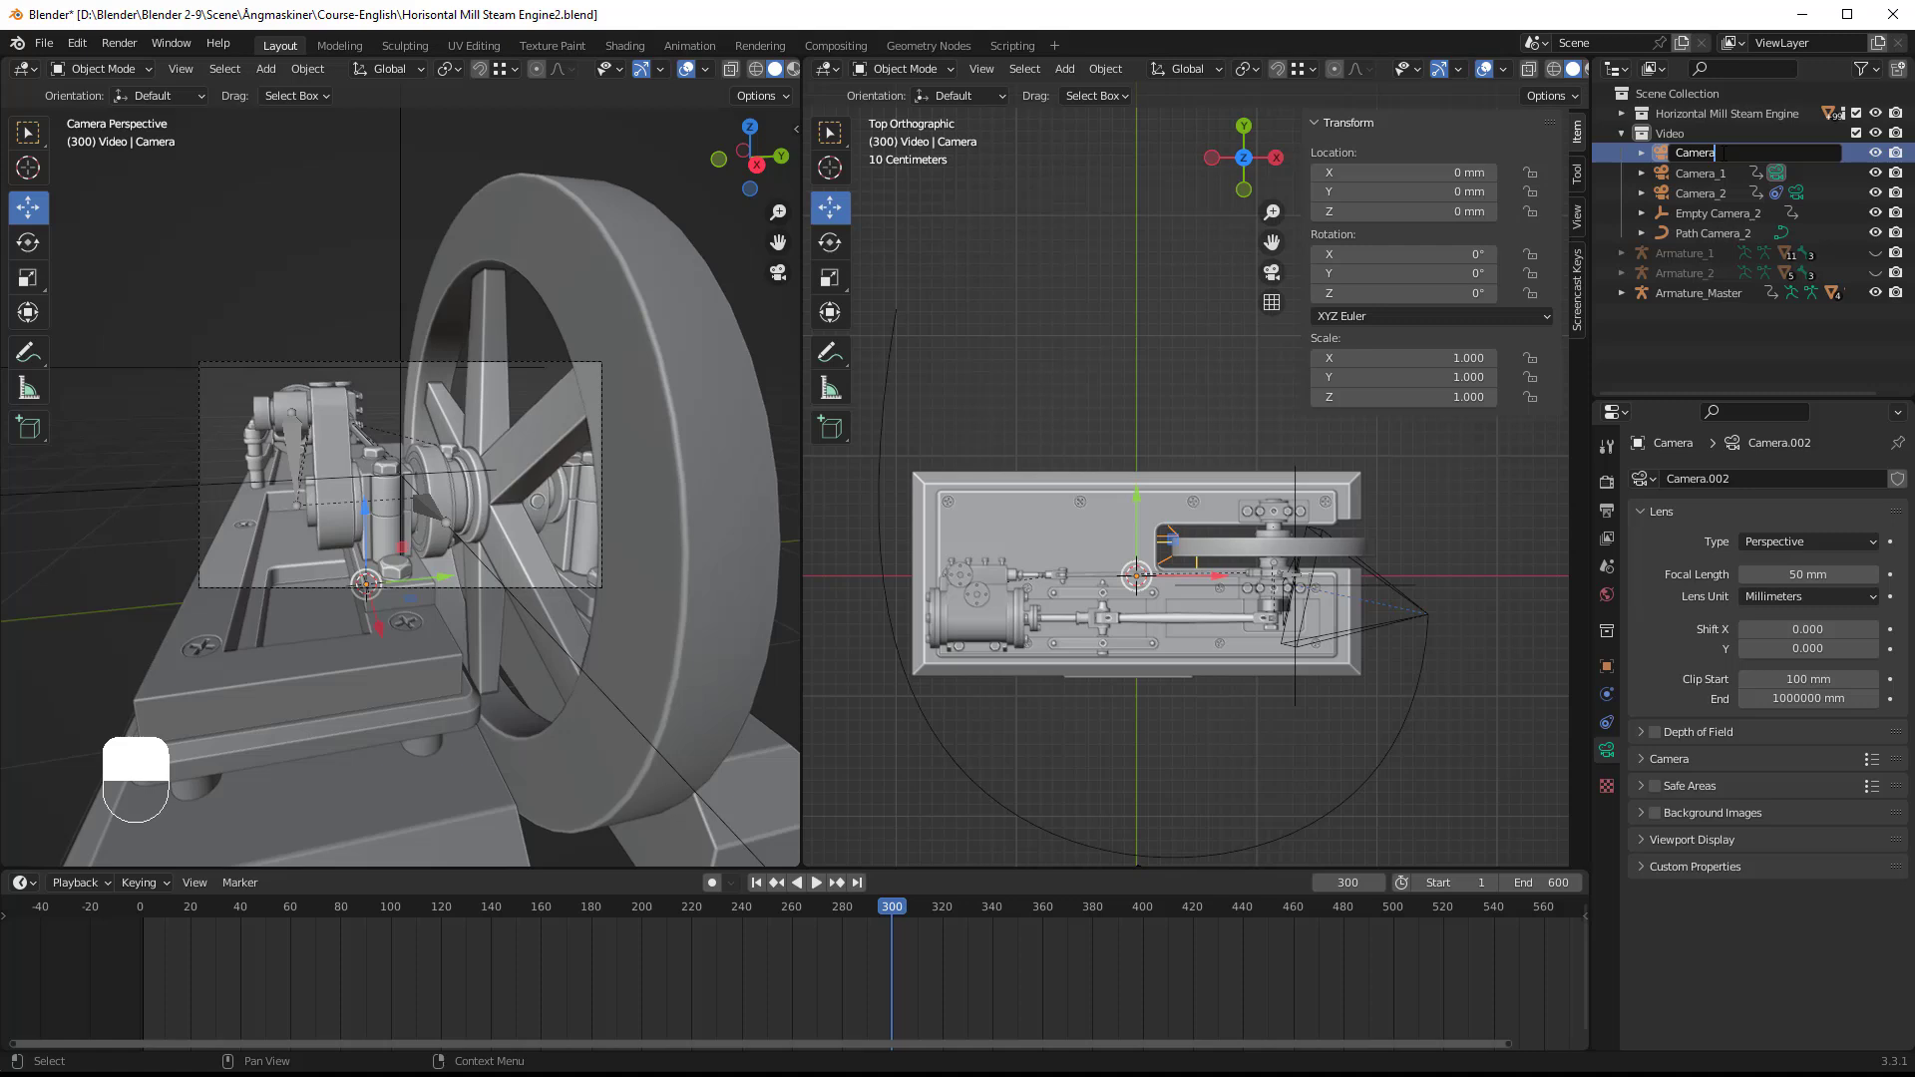
type("_3")
key("Return")
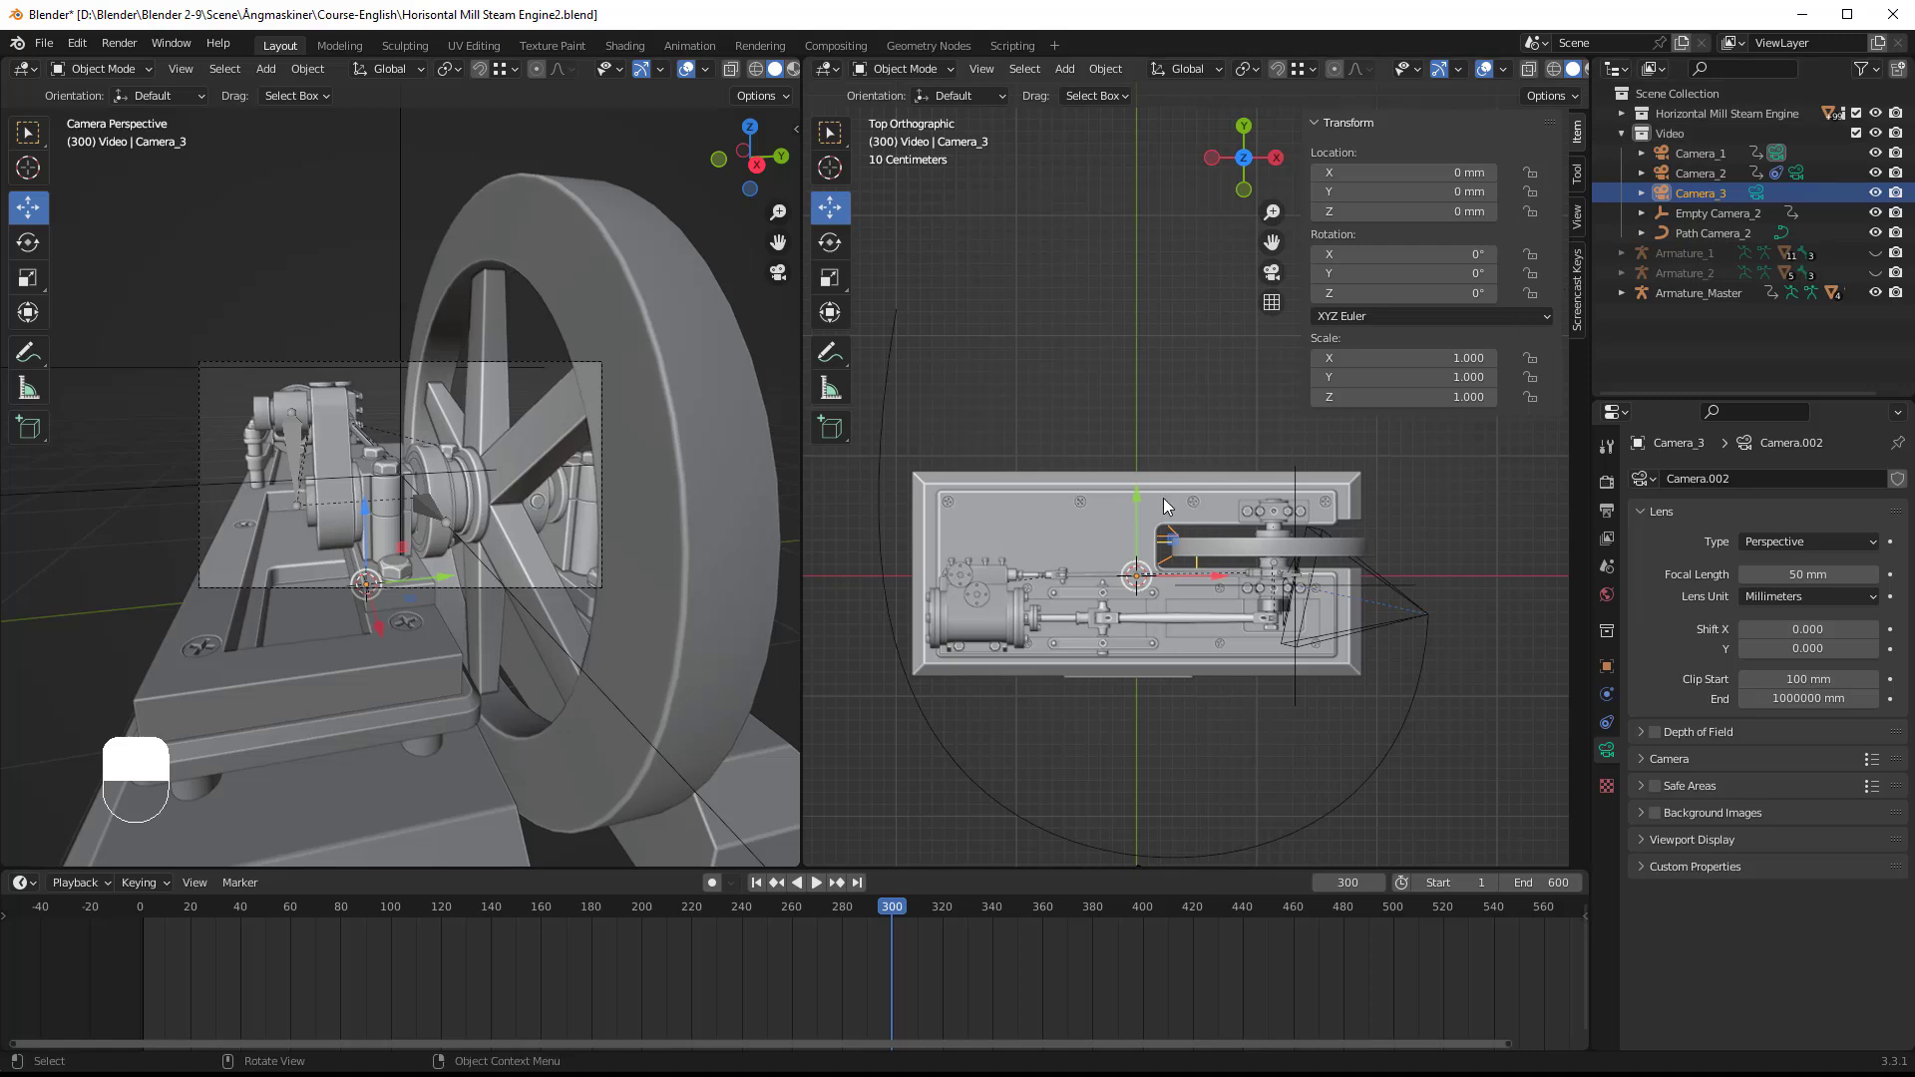
Step: Add a Path curve and move it behind the engine's flywheel end, to about X 2590 mm and Y 1859 mm
key("shift+a")
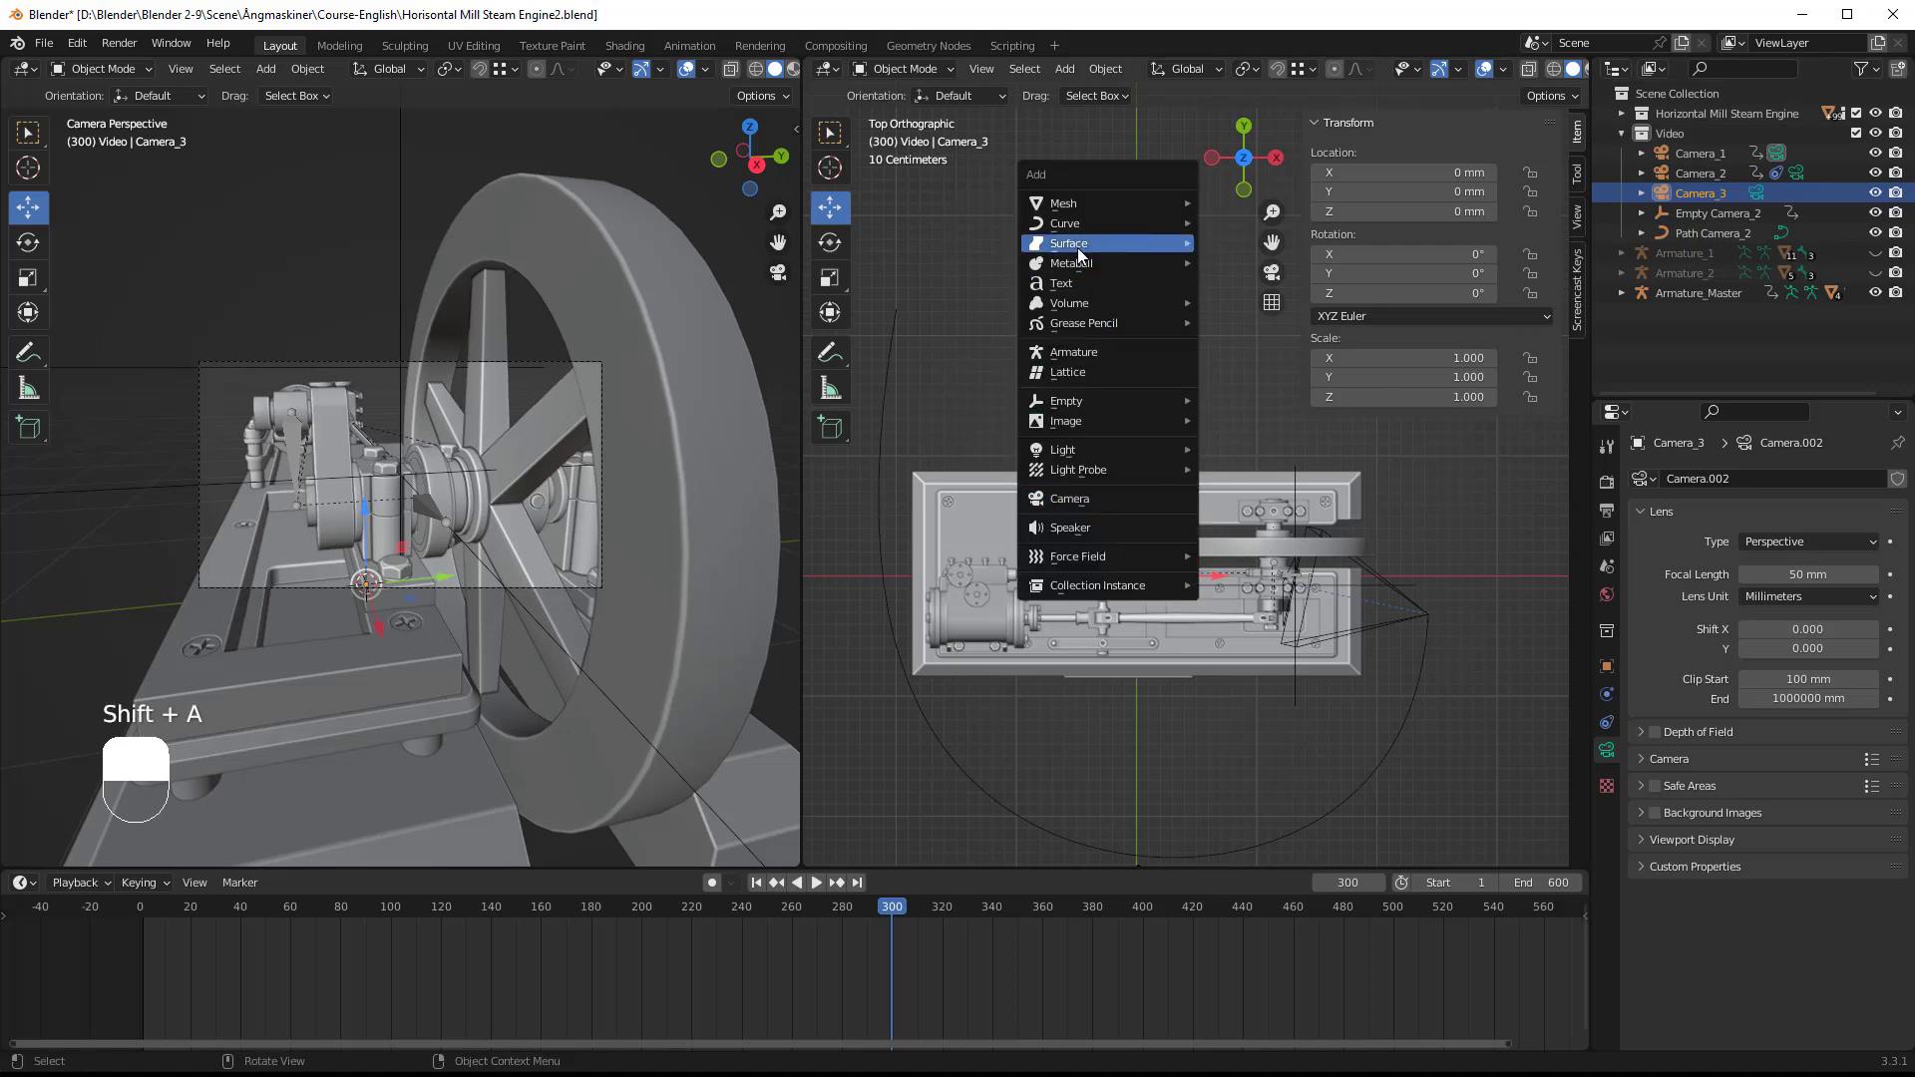
mouse_move(1079, 227)
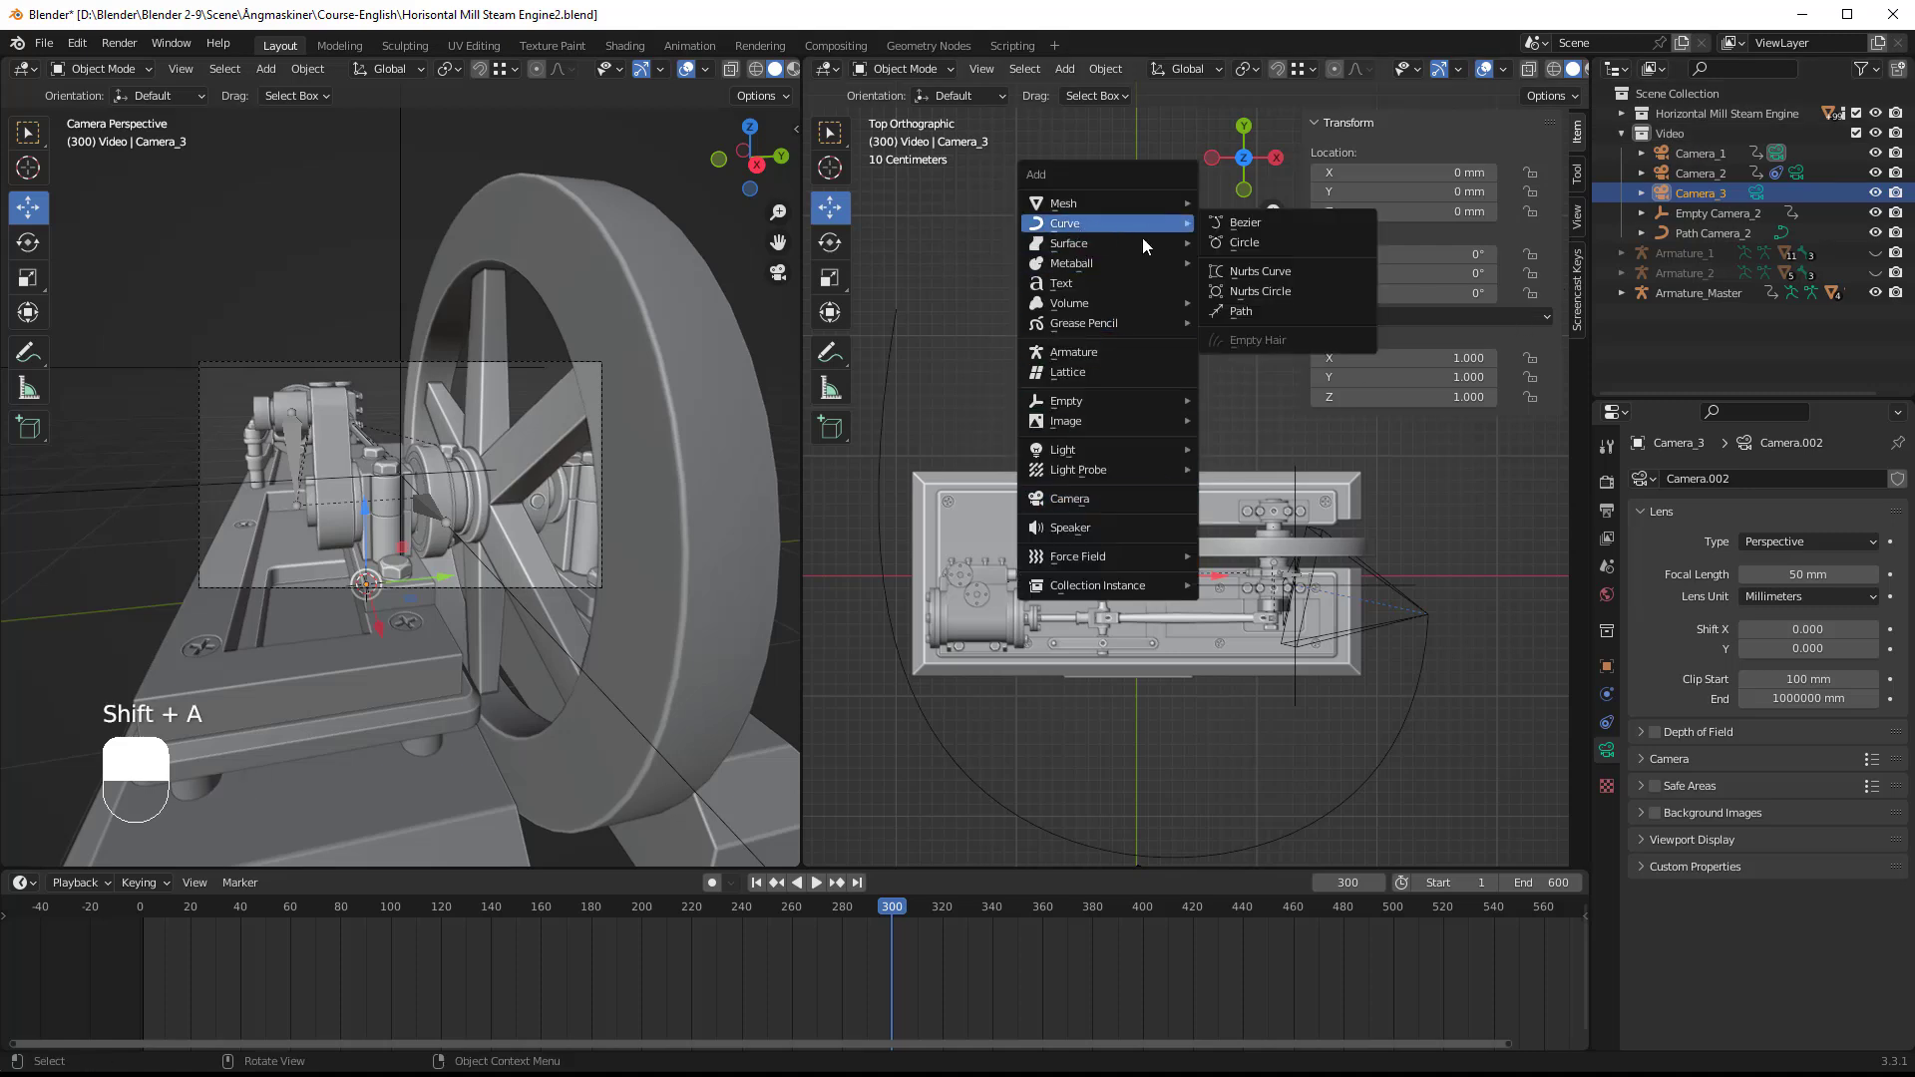
left_click(1233, 311)
key("g")
key("y")
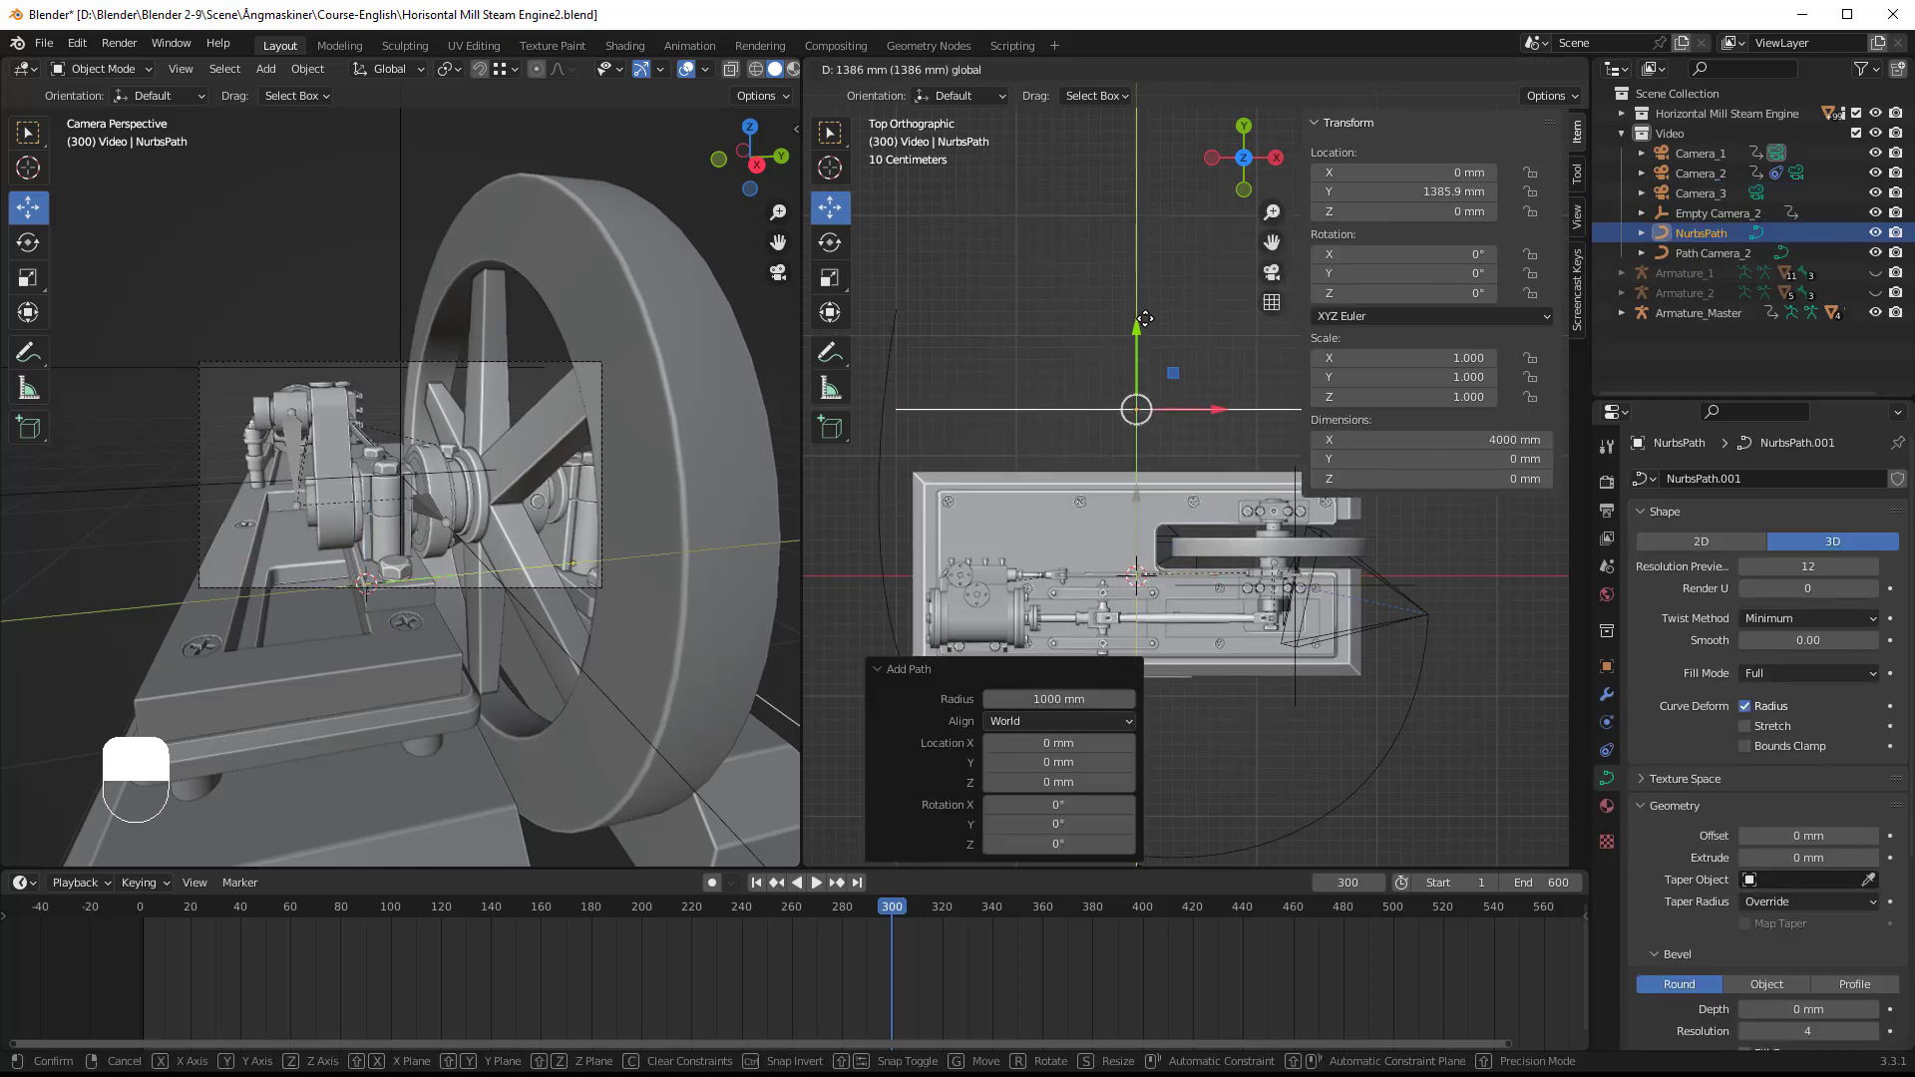
left_click(1151, 299)
scroll(1152, 433, "down", 3)
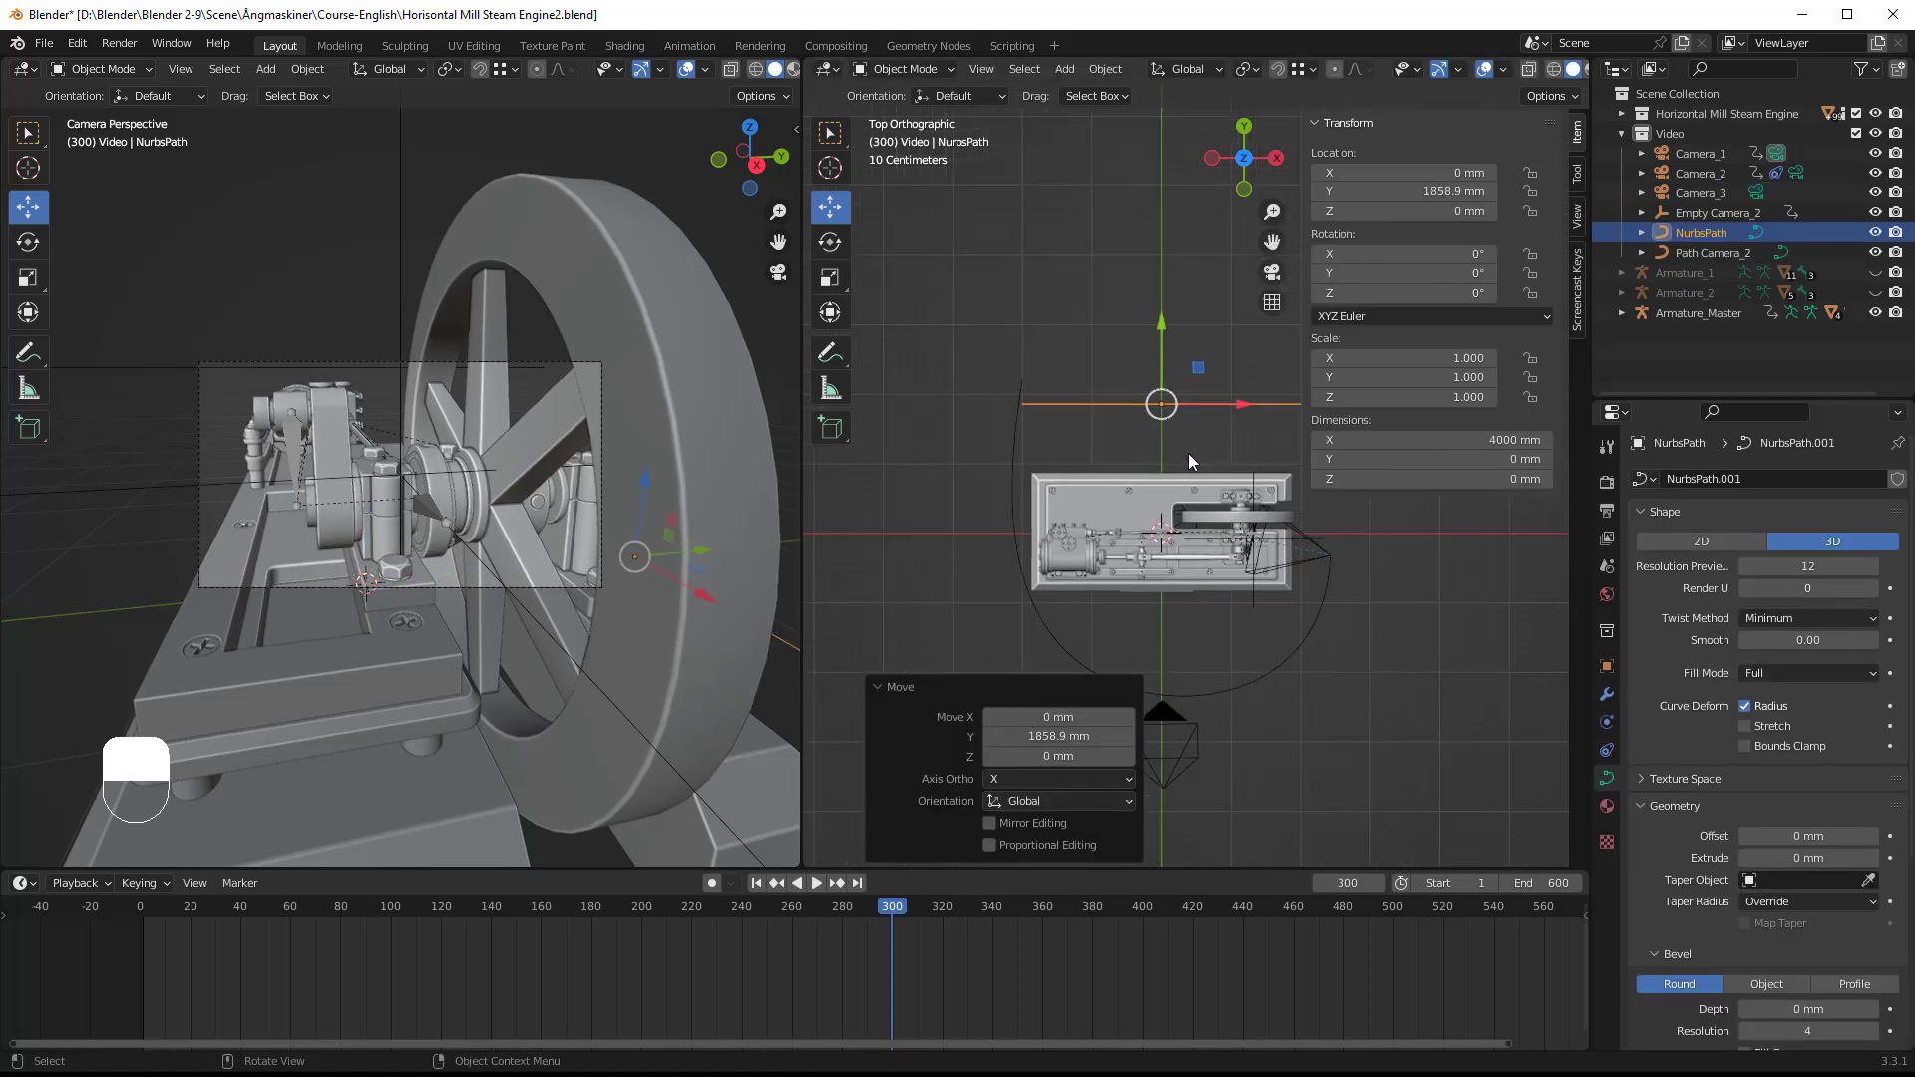
middle_click_drag(1187, 452, 1144, 489, "shift")
left_click_drag(801, 508, 497, 497)
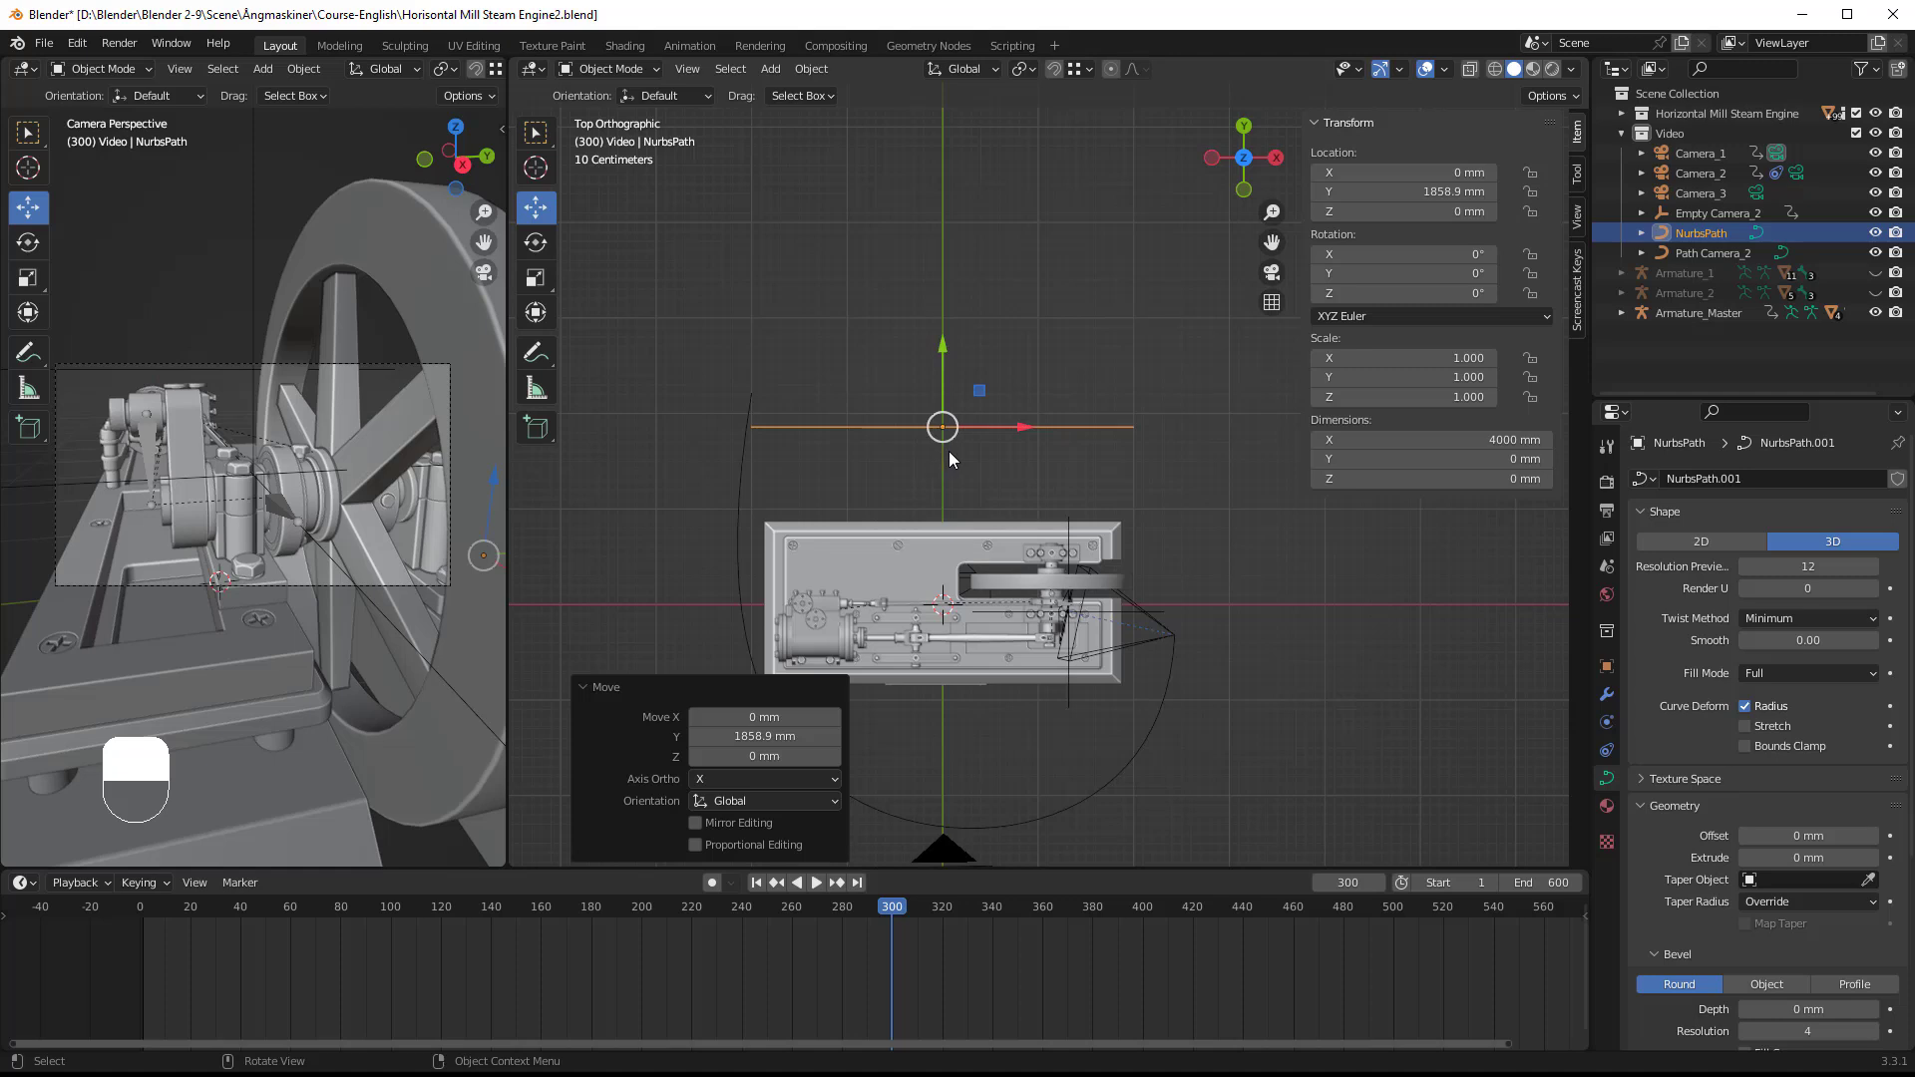
left_click_drag(1017, 428, 1269, 436)
middle_click_drag(1190, 537, 1067, 500, "shift")
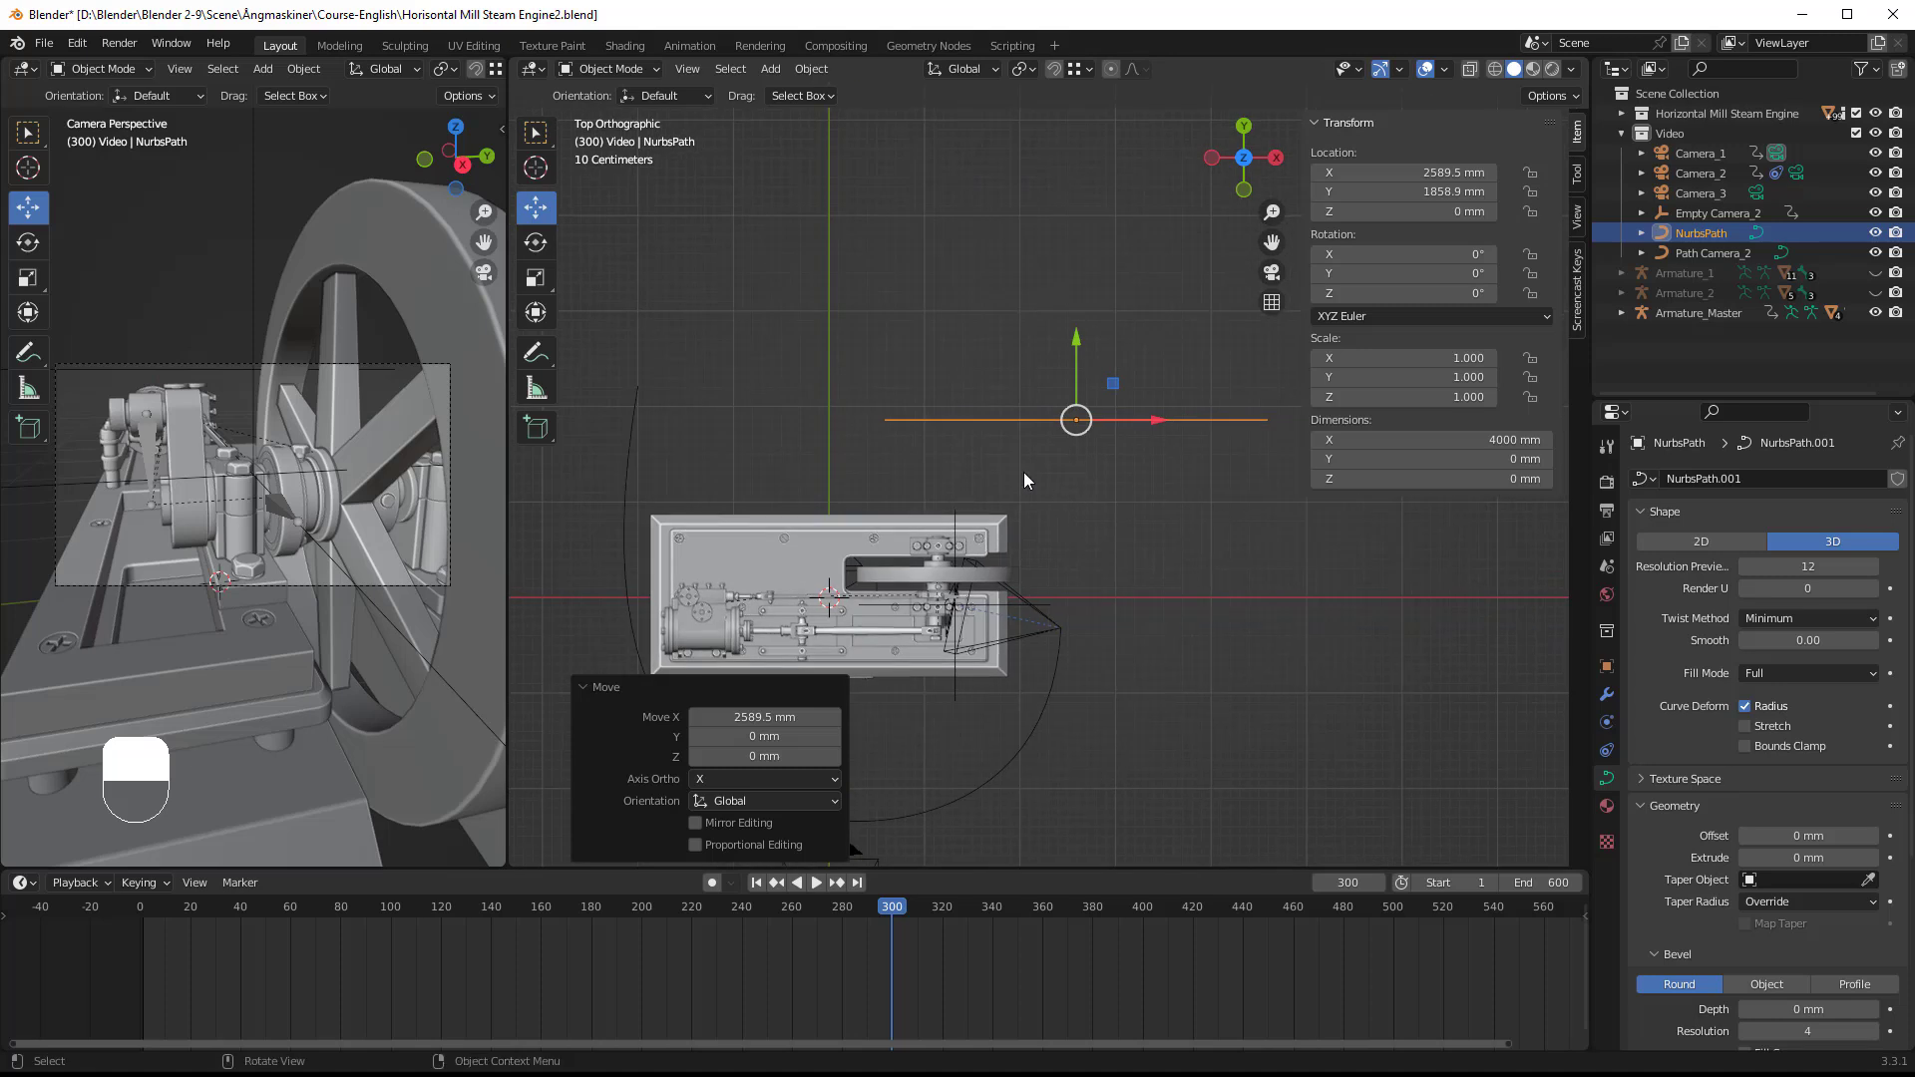
Step: Move the path's end control point beside Camera_2, about local X -109, Y -2120 mm, and its neighbour to about X 1261, Y -501 mm
key("Tab")
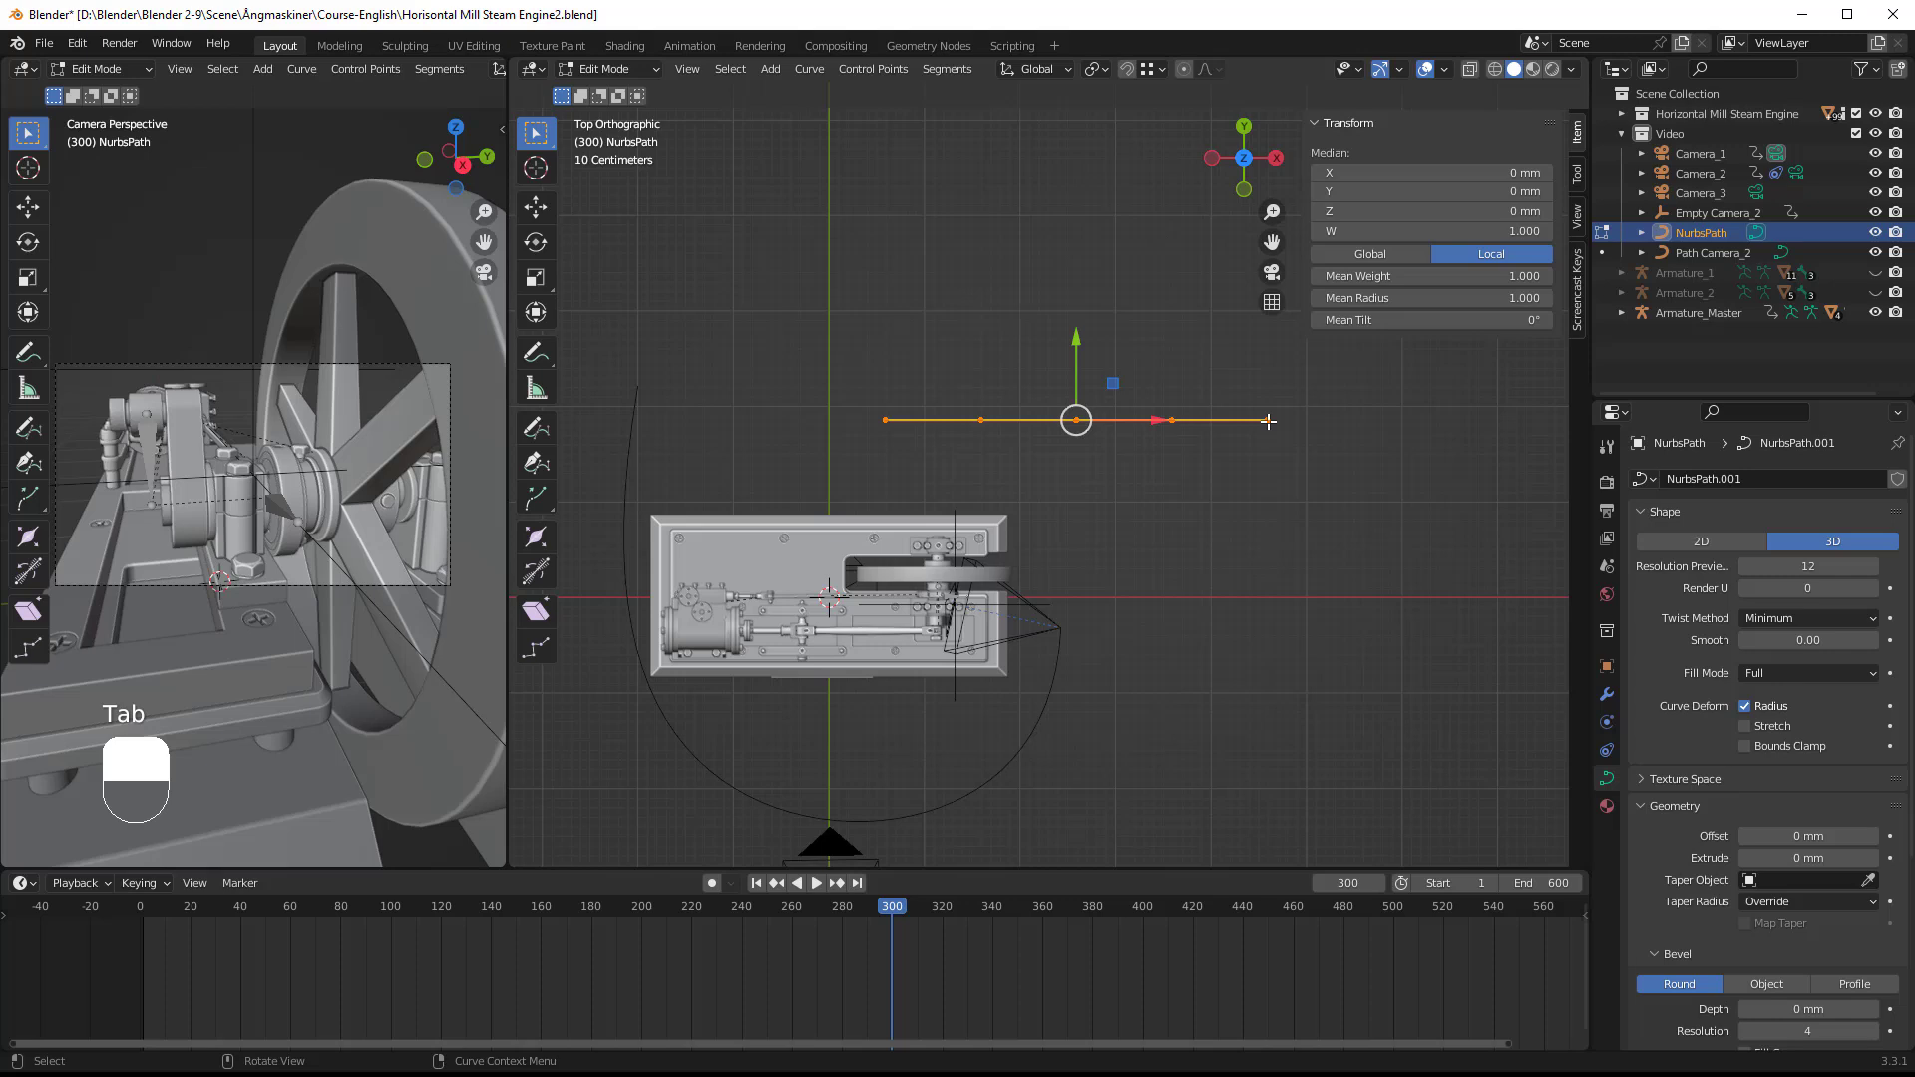
left_click(1268, 421)
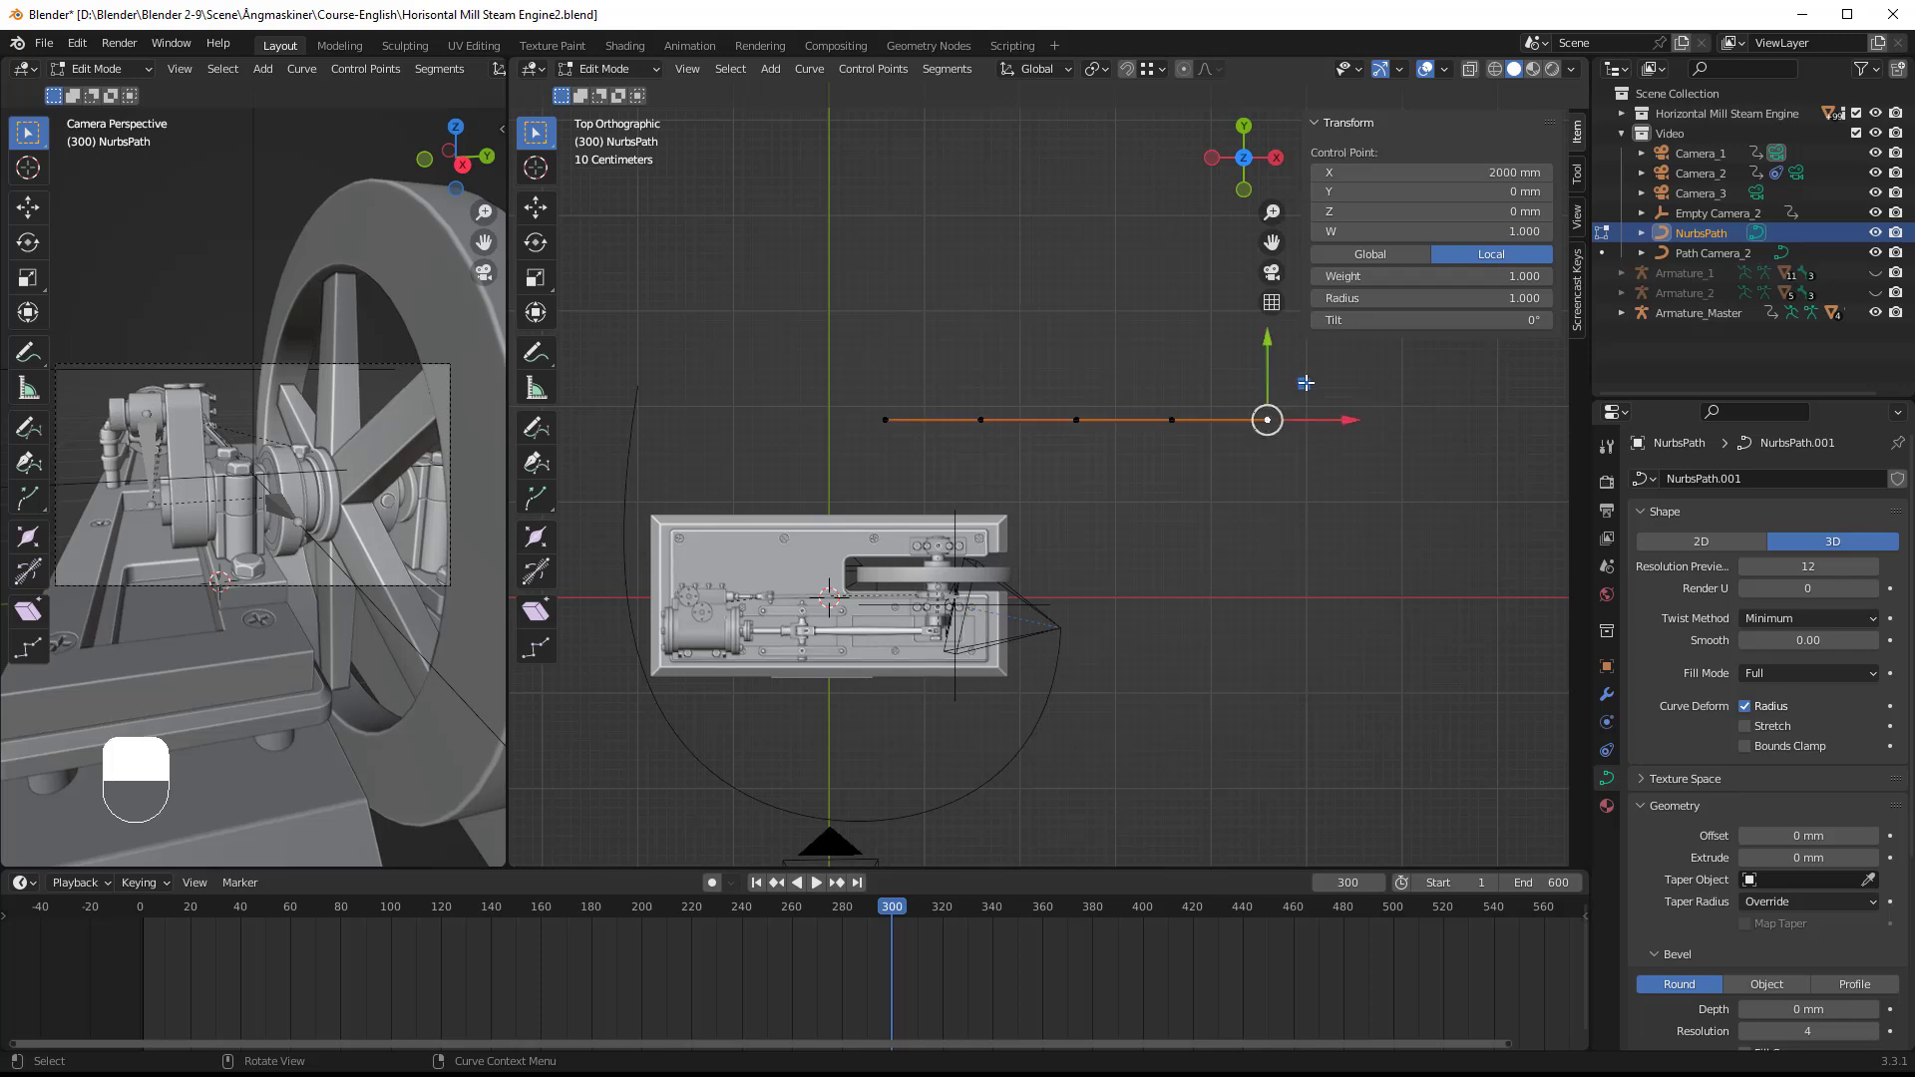
key("g")
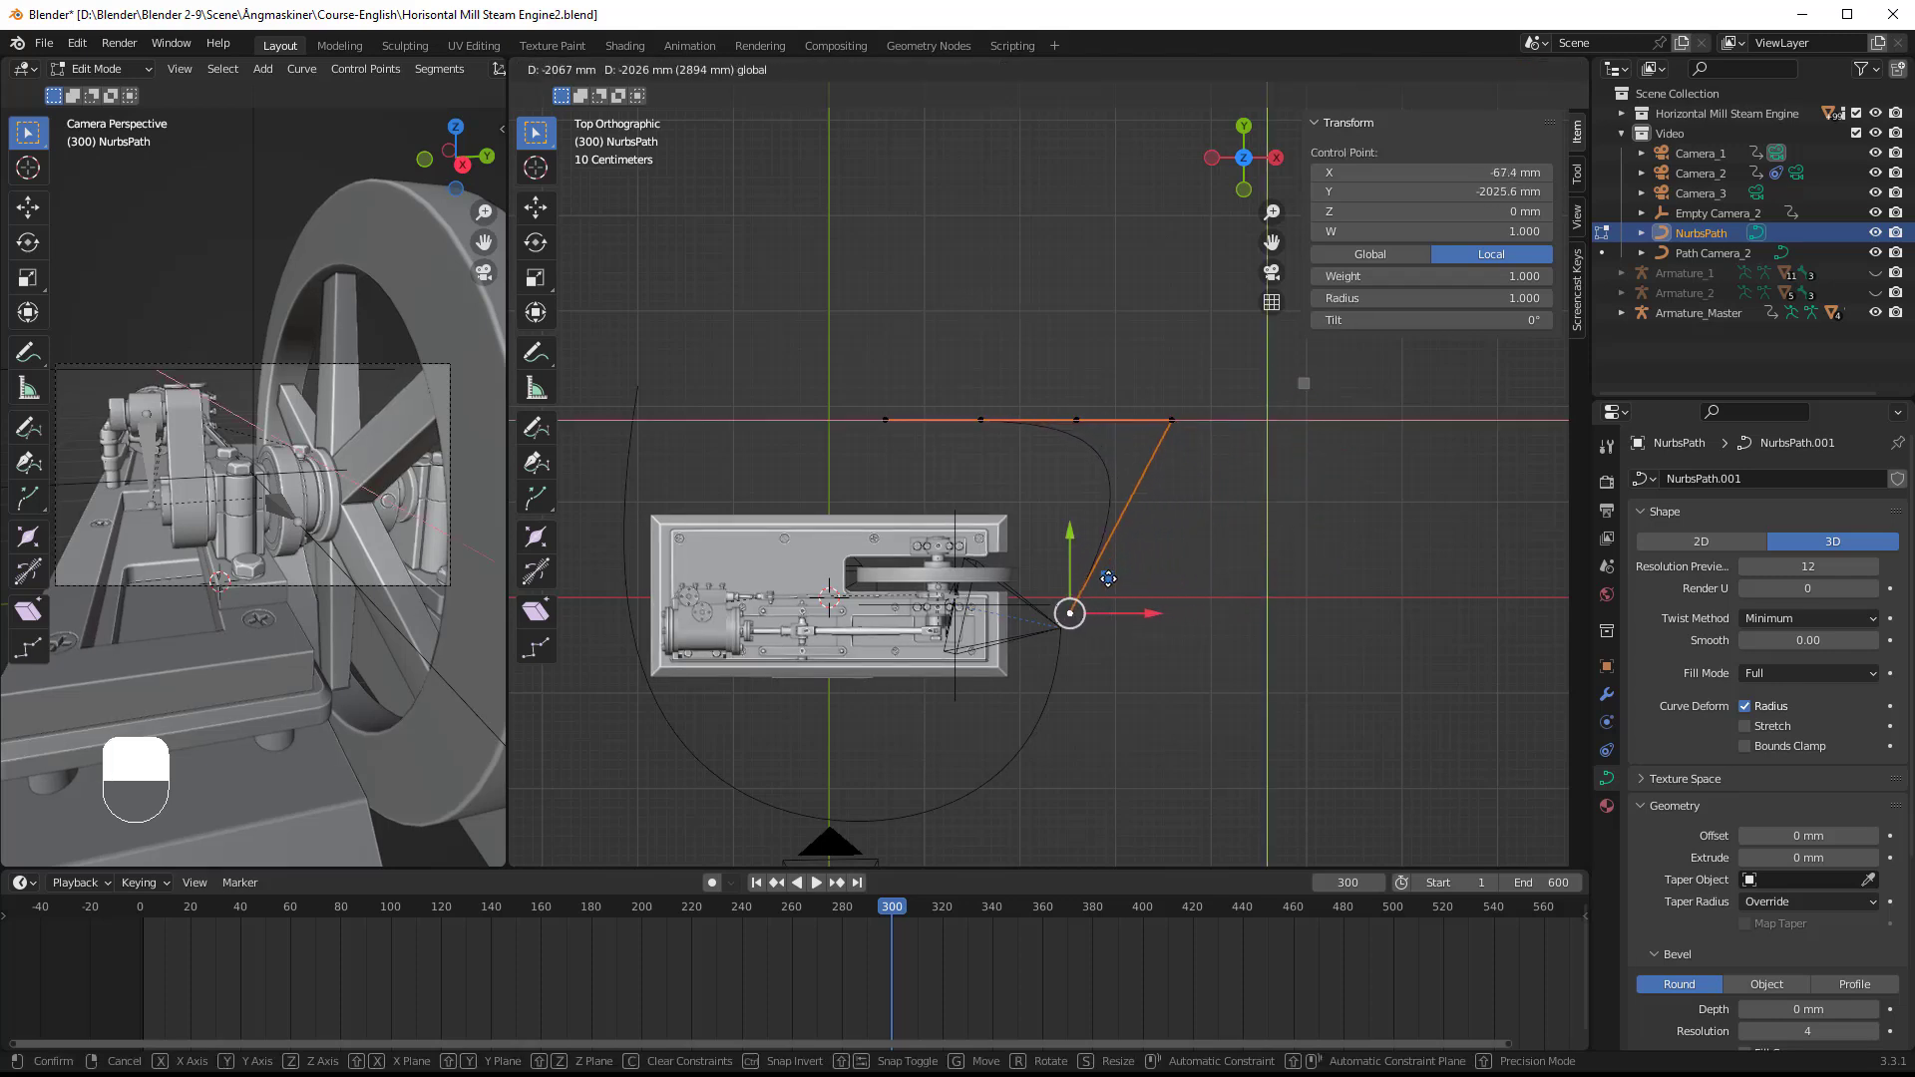
left_click(1103, 587)
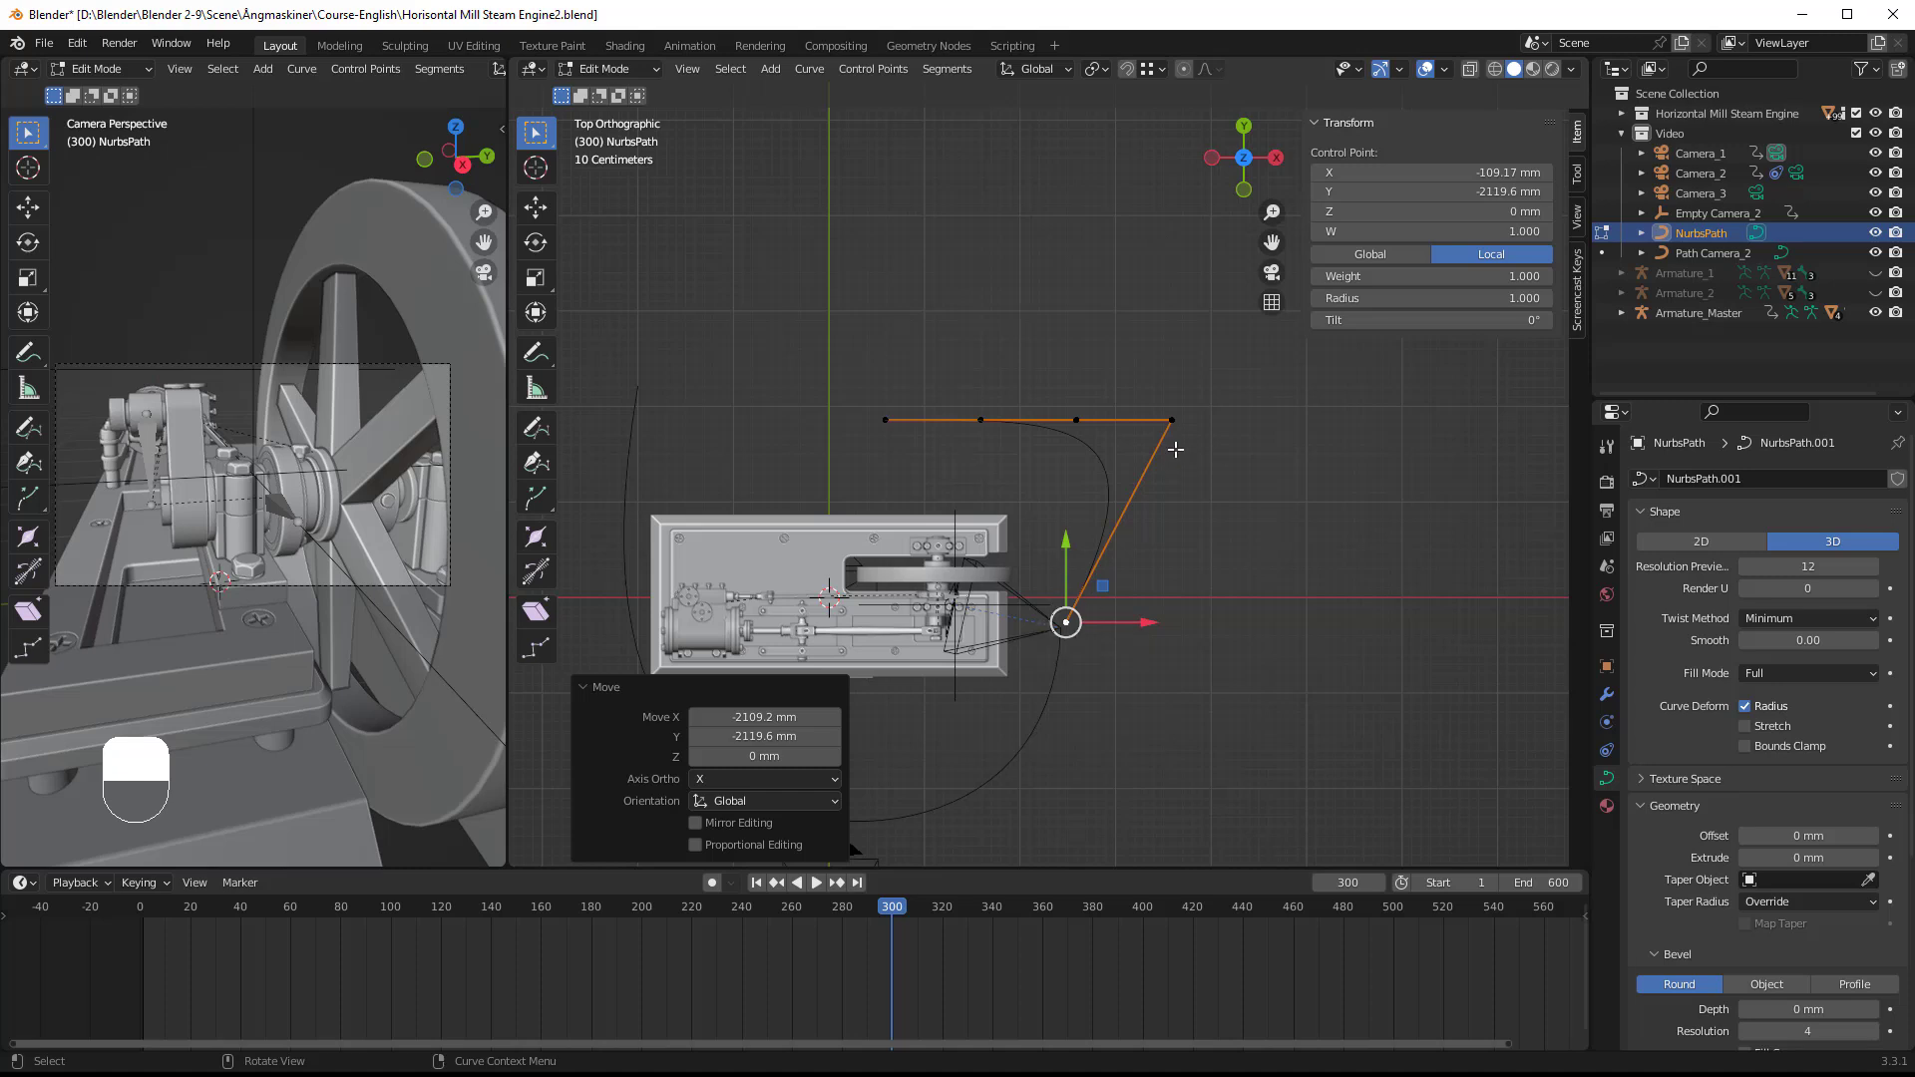
left_click(1173, 420)
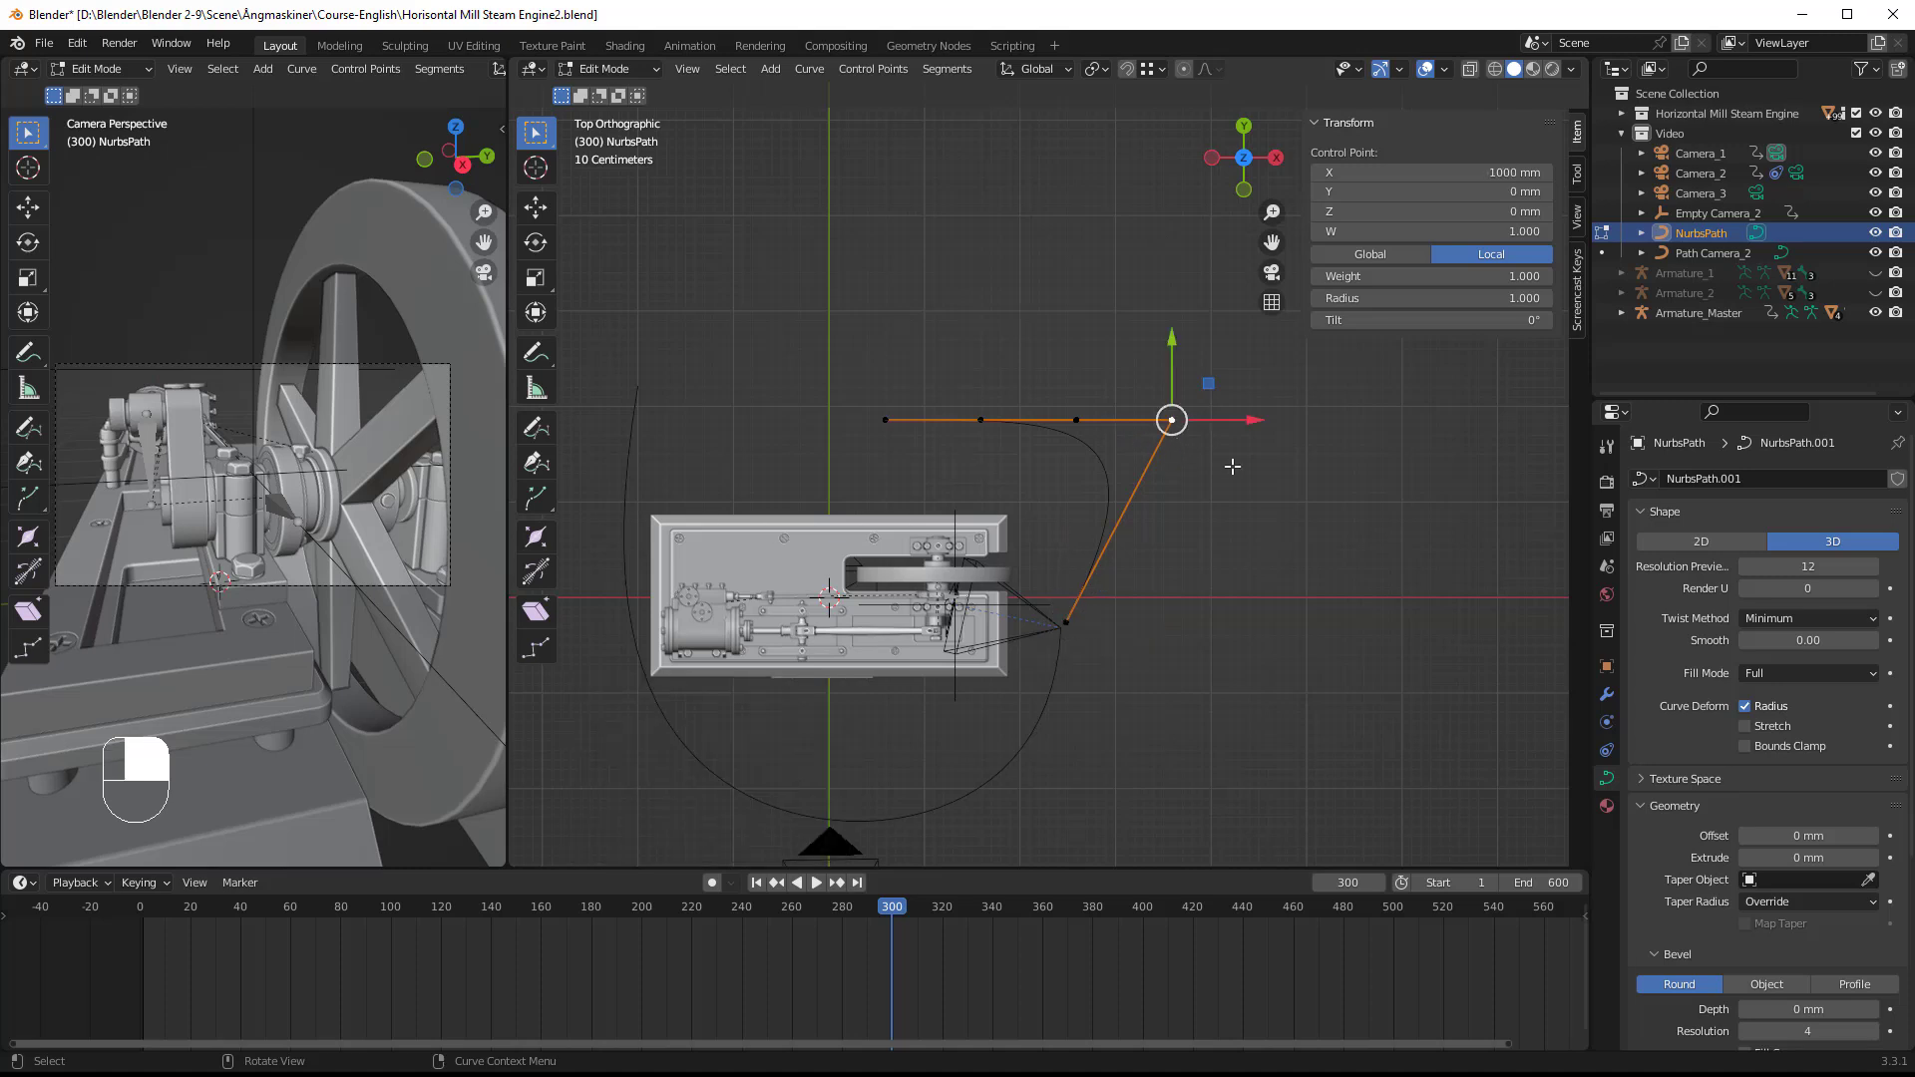
left_click_drag(1210, 383, 1232, 431)
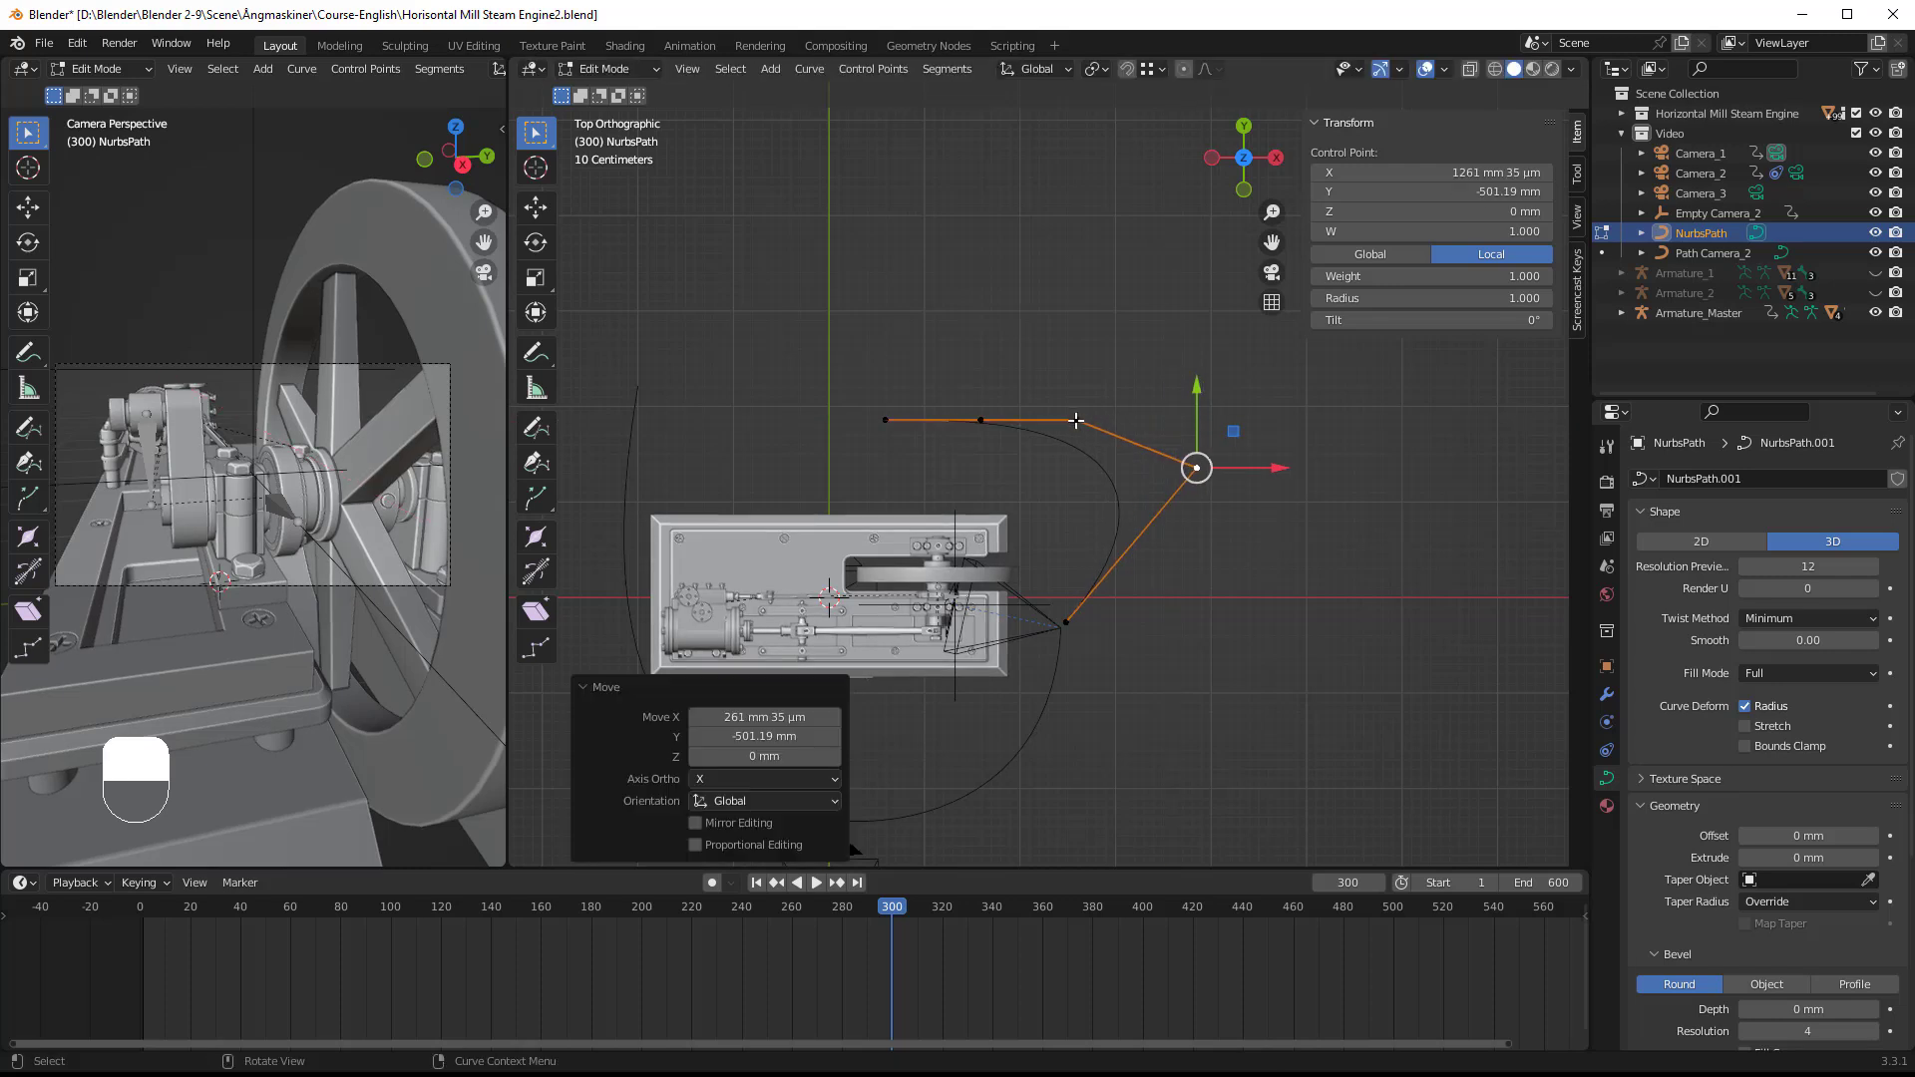
Step: Delete the middle control point of the new path
left_click(1076, 420)
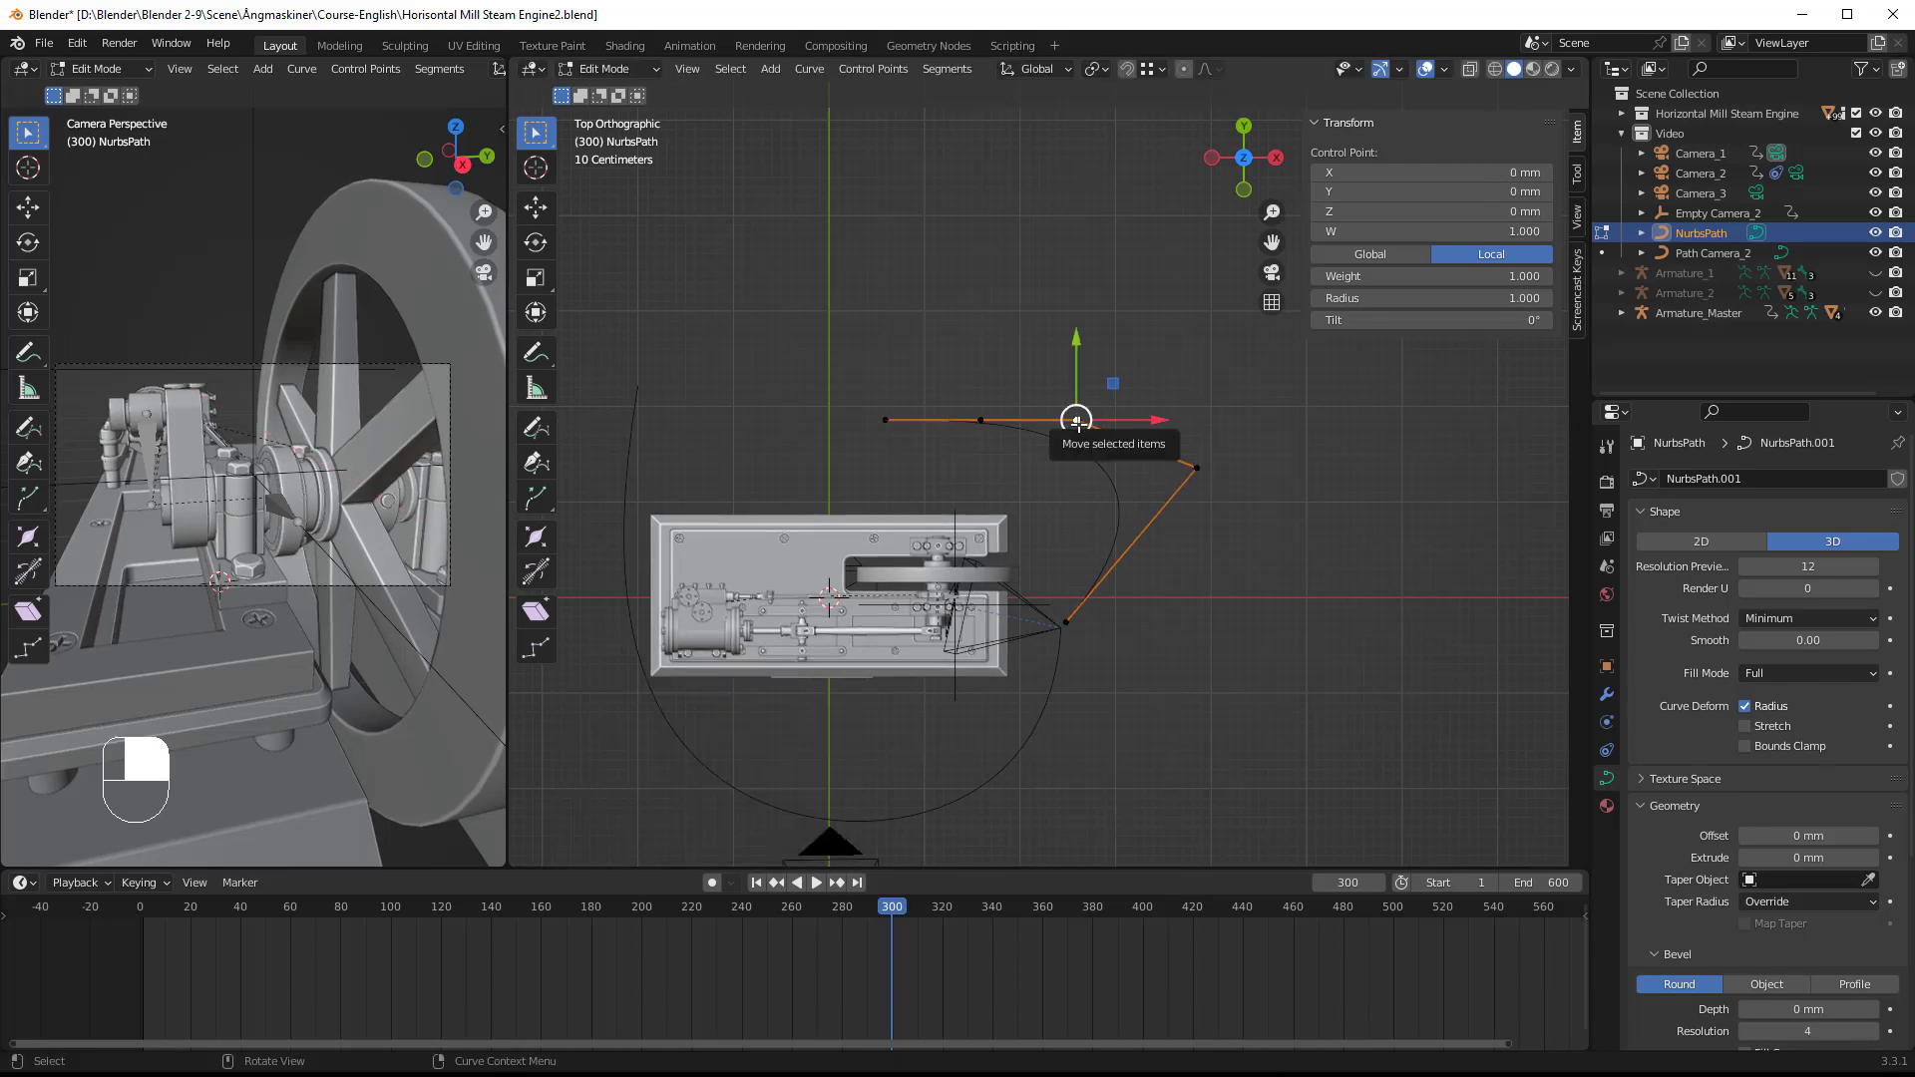
key("x")
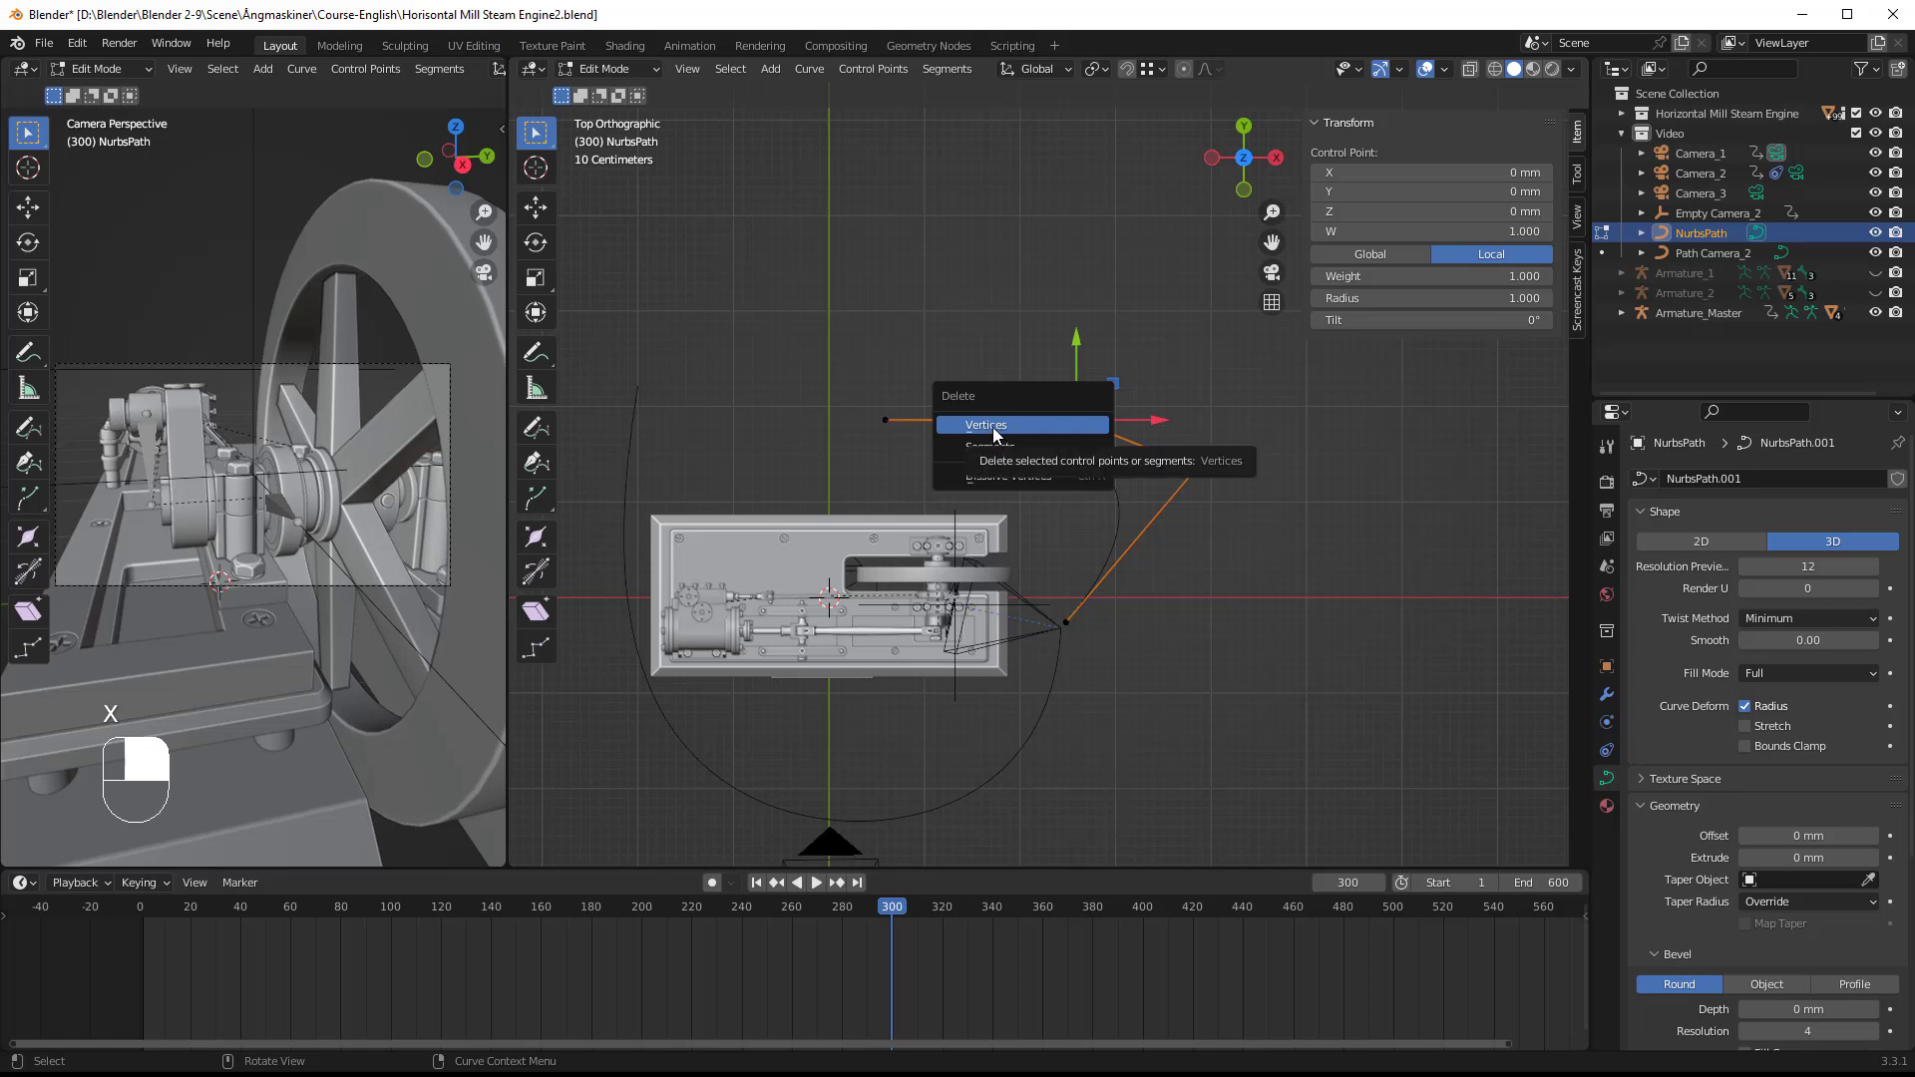
left_click(993, 432)
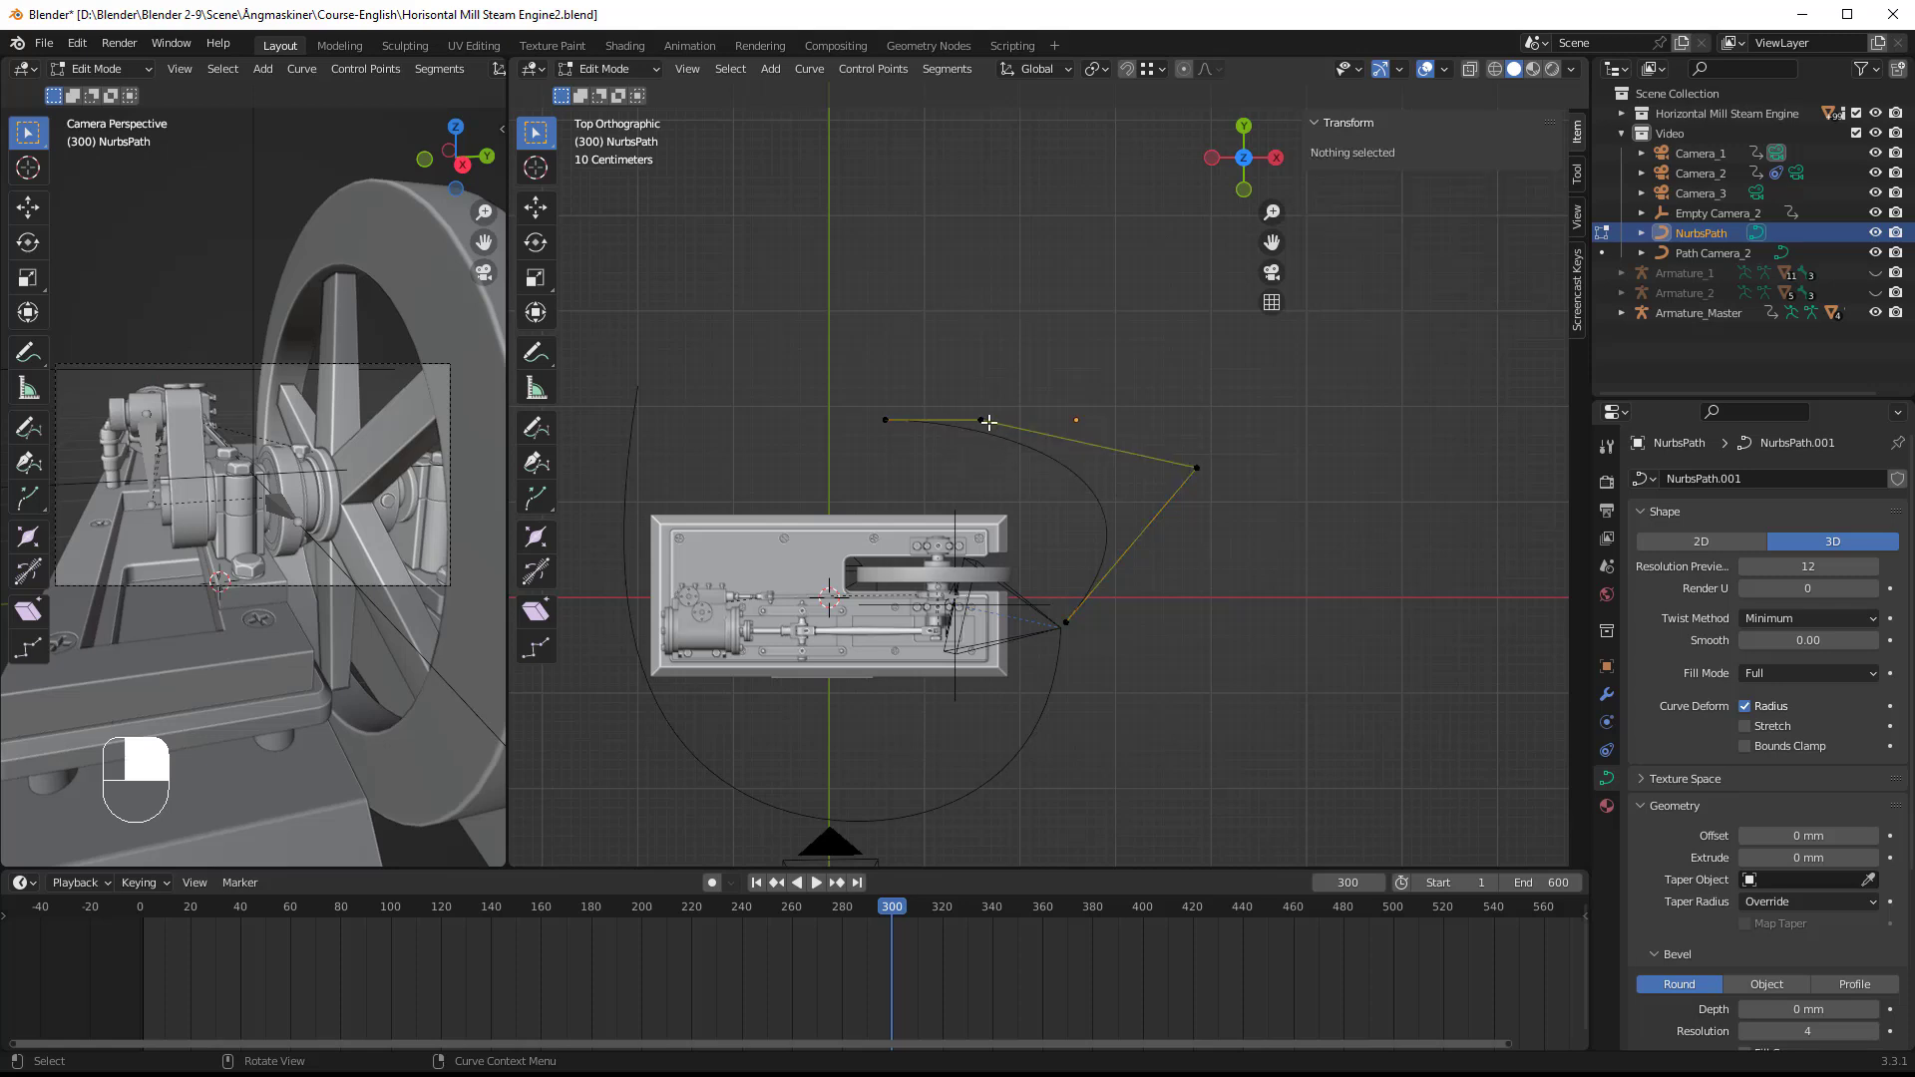
Step: Round the path by moving its other three control points to about local (1365, -1201), (702, 209) and (-1520, -115) mm
left_click(981, 419)
left_click_drag(1014, 419, 1248, 509)
left_click(1197, 468)
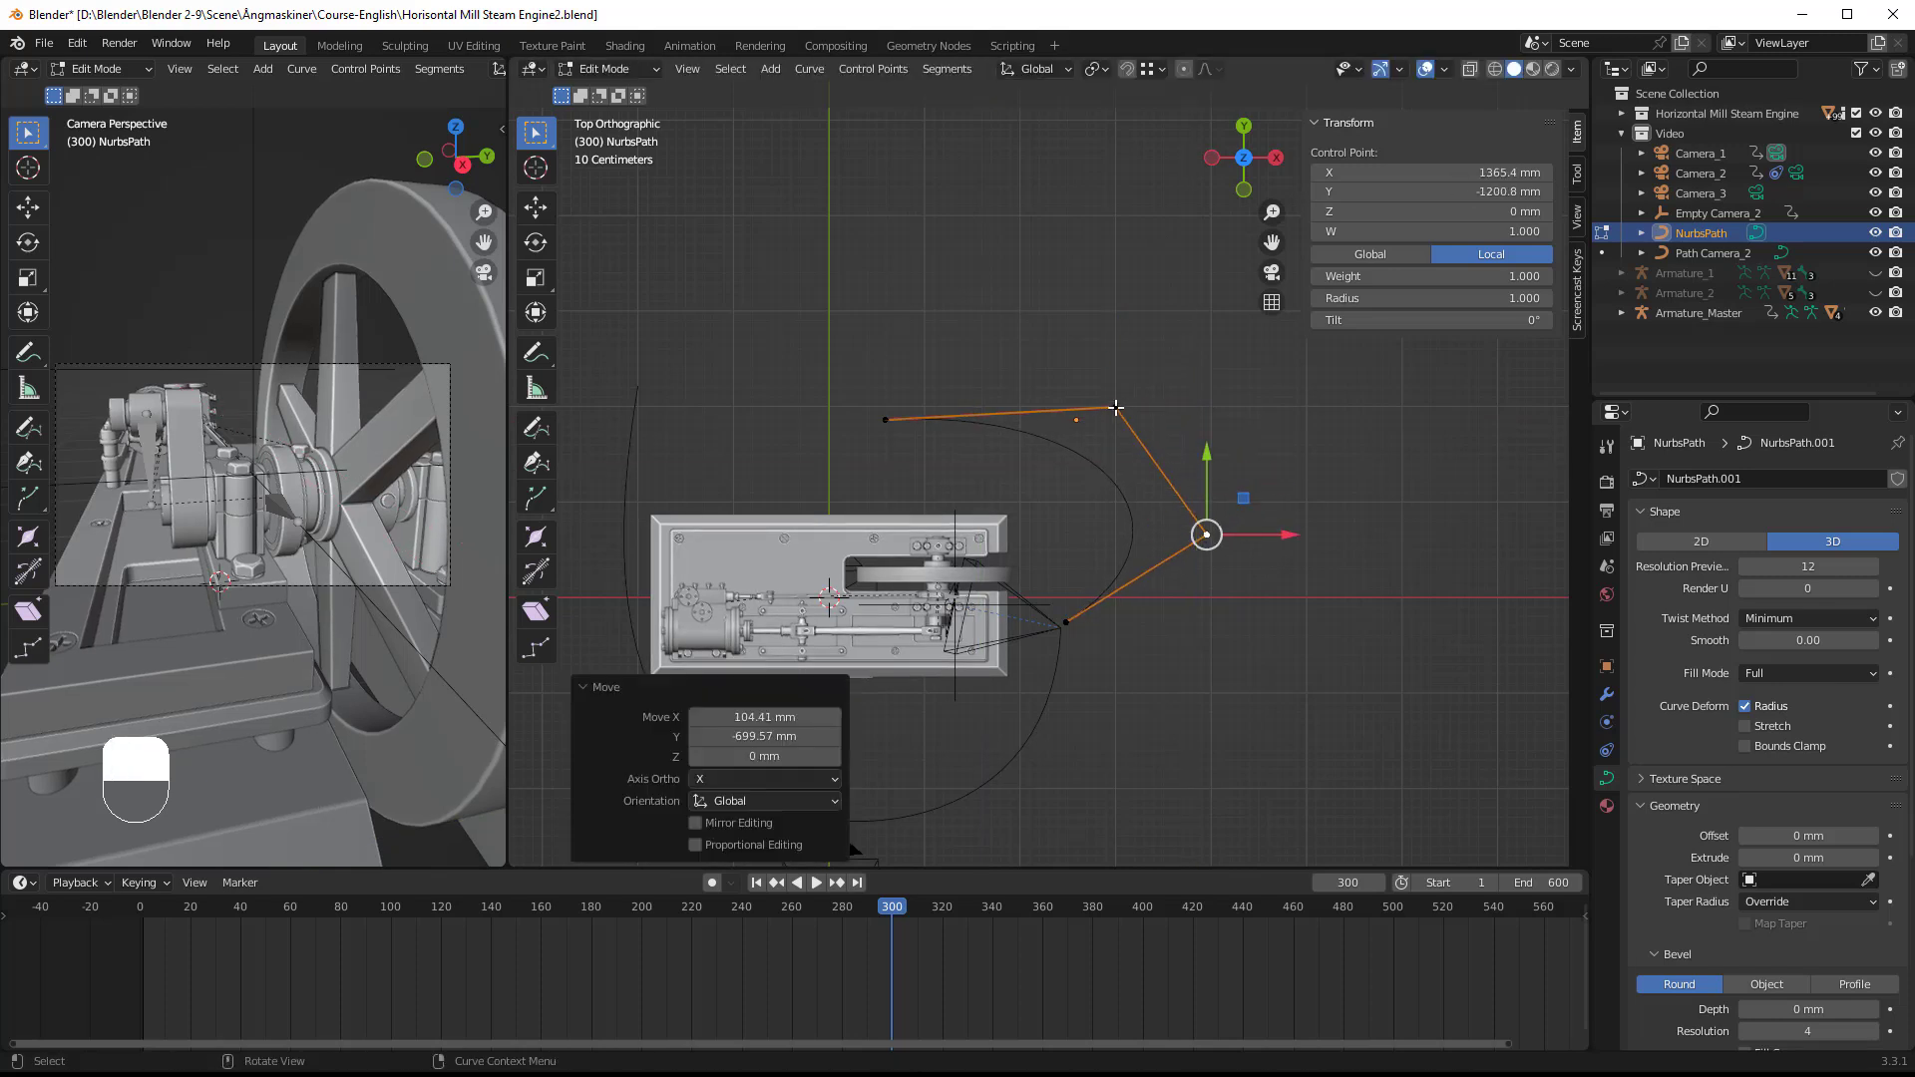
left_click(1114, 407)
left_click_drag(1152, 372, 1177, 369)
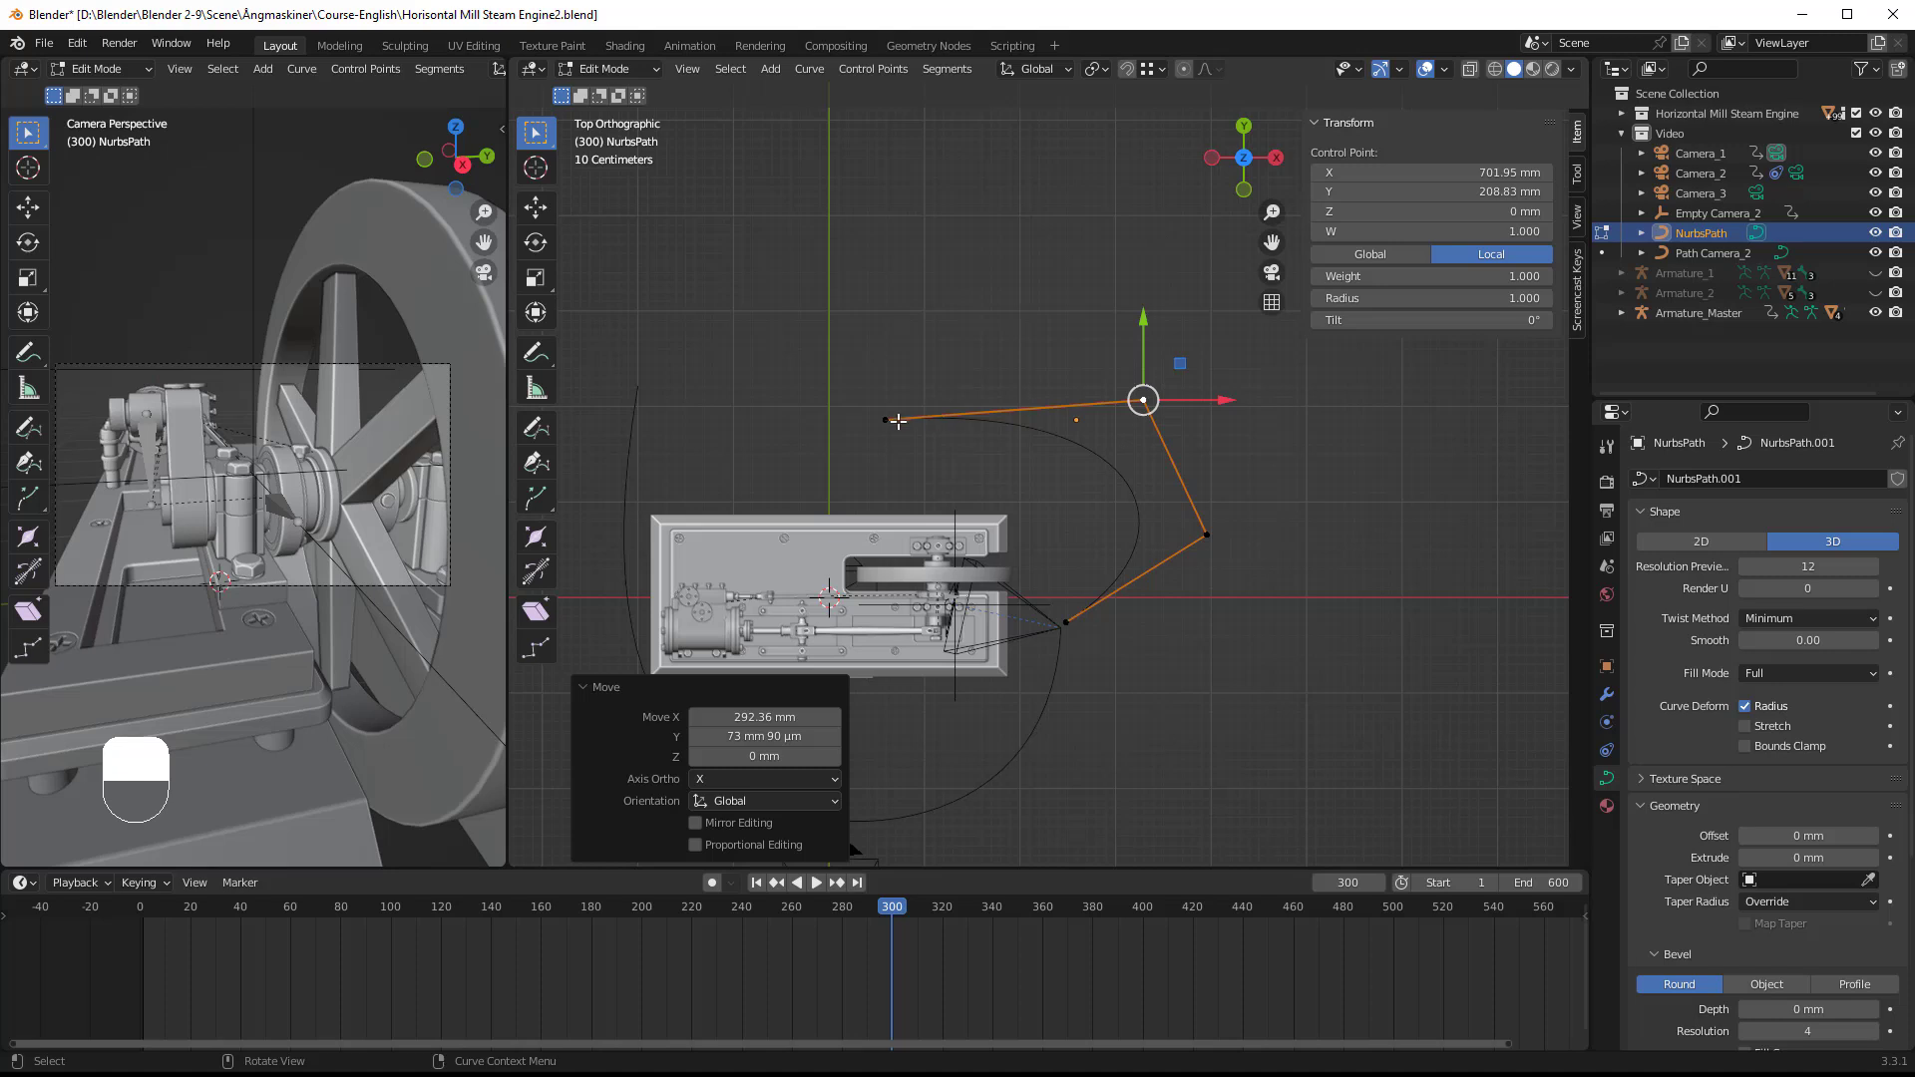
left_click(885, 420)
left_click_drag(909, 386, 973, 394)
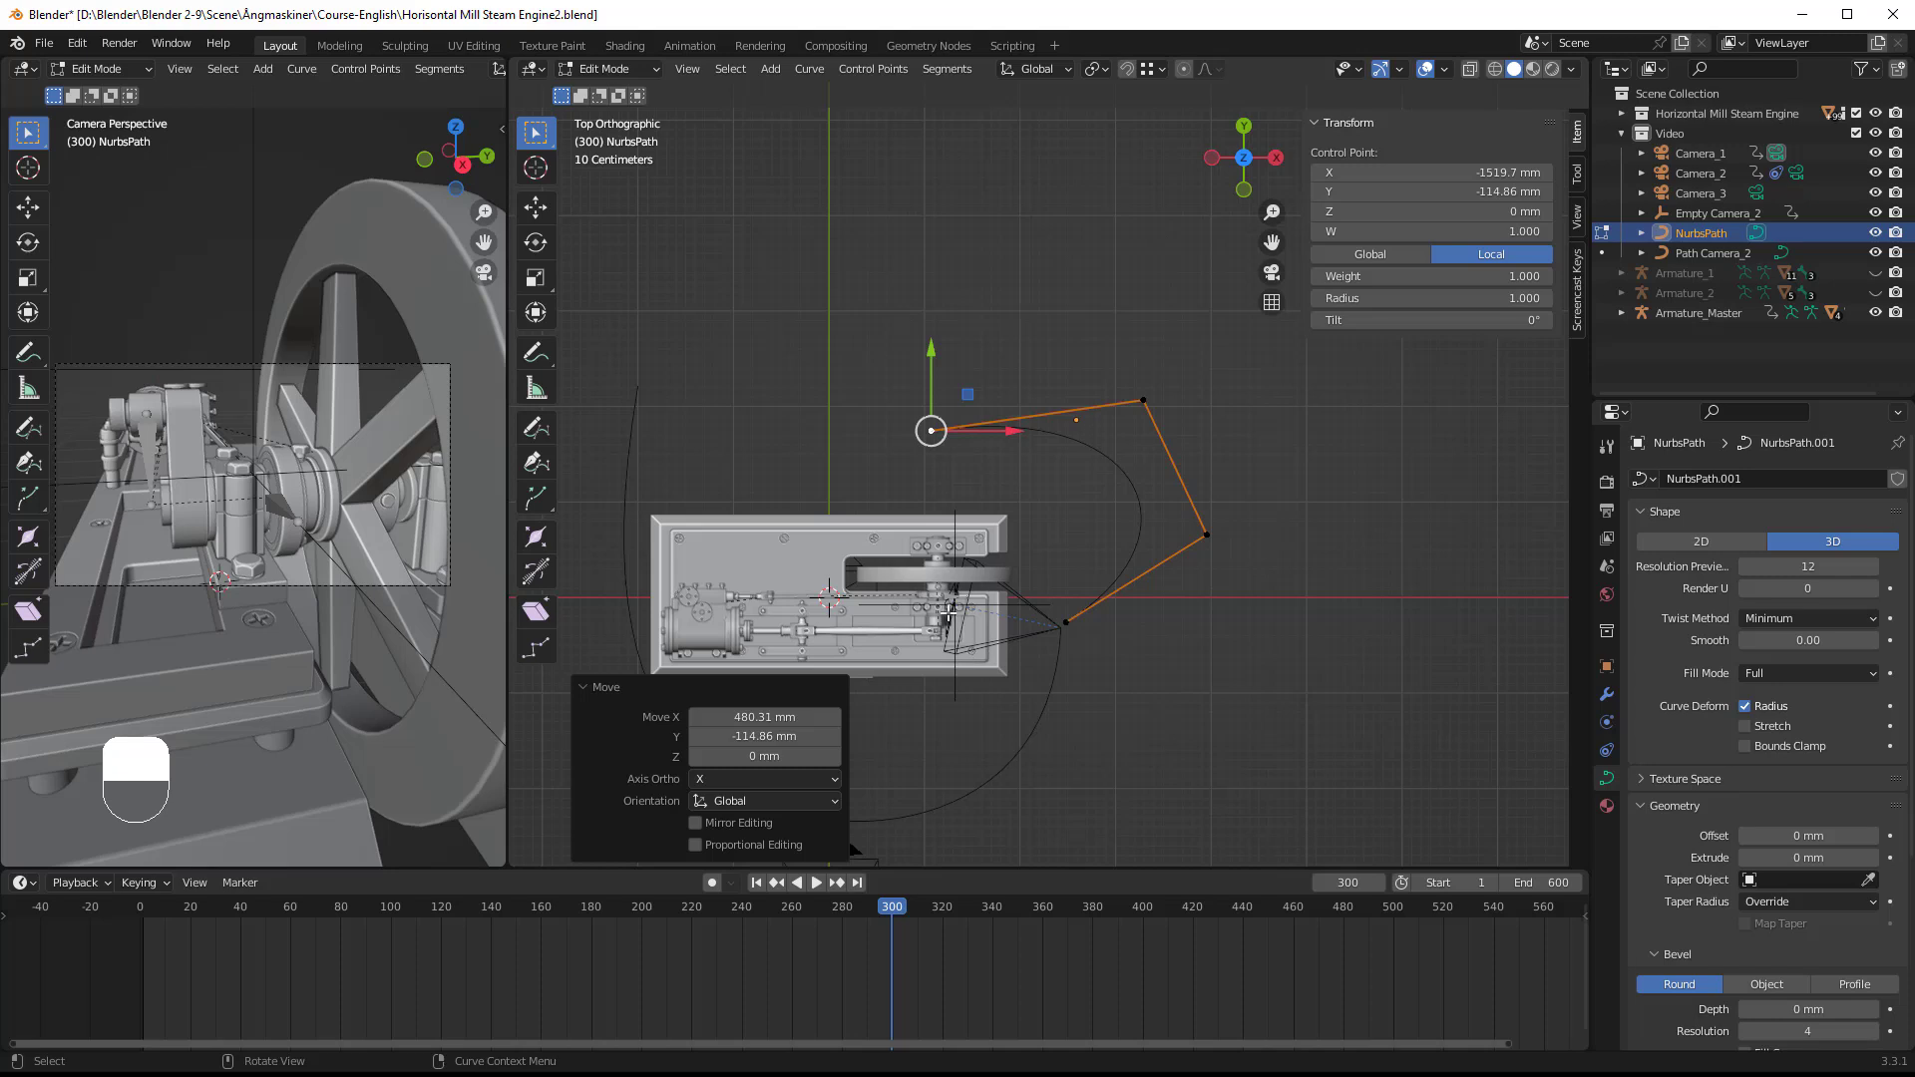
key("Tab")
Step: Raise the curved path to a Z location of about 964 mm
middle_click_drag(1050, 742, 874, 572)
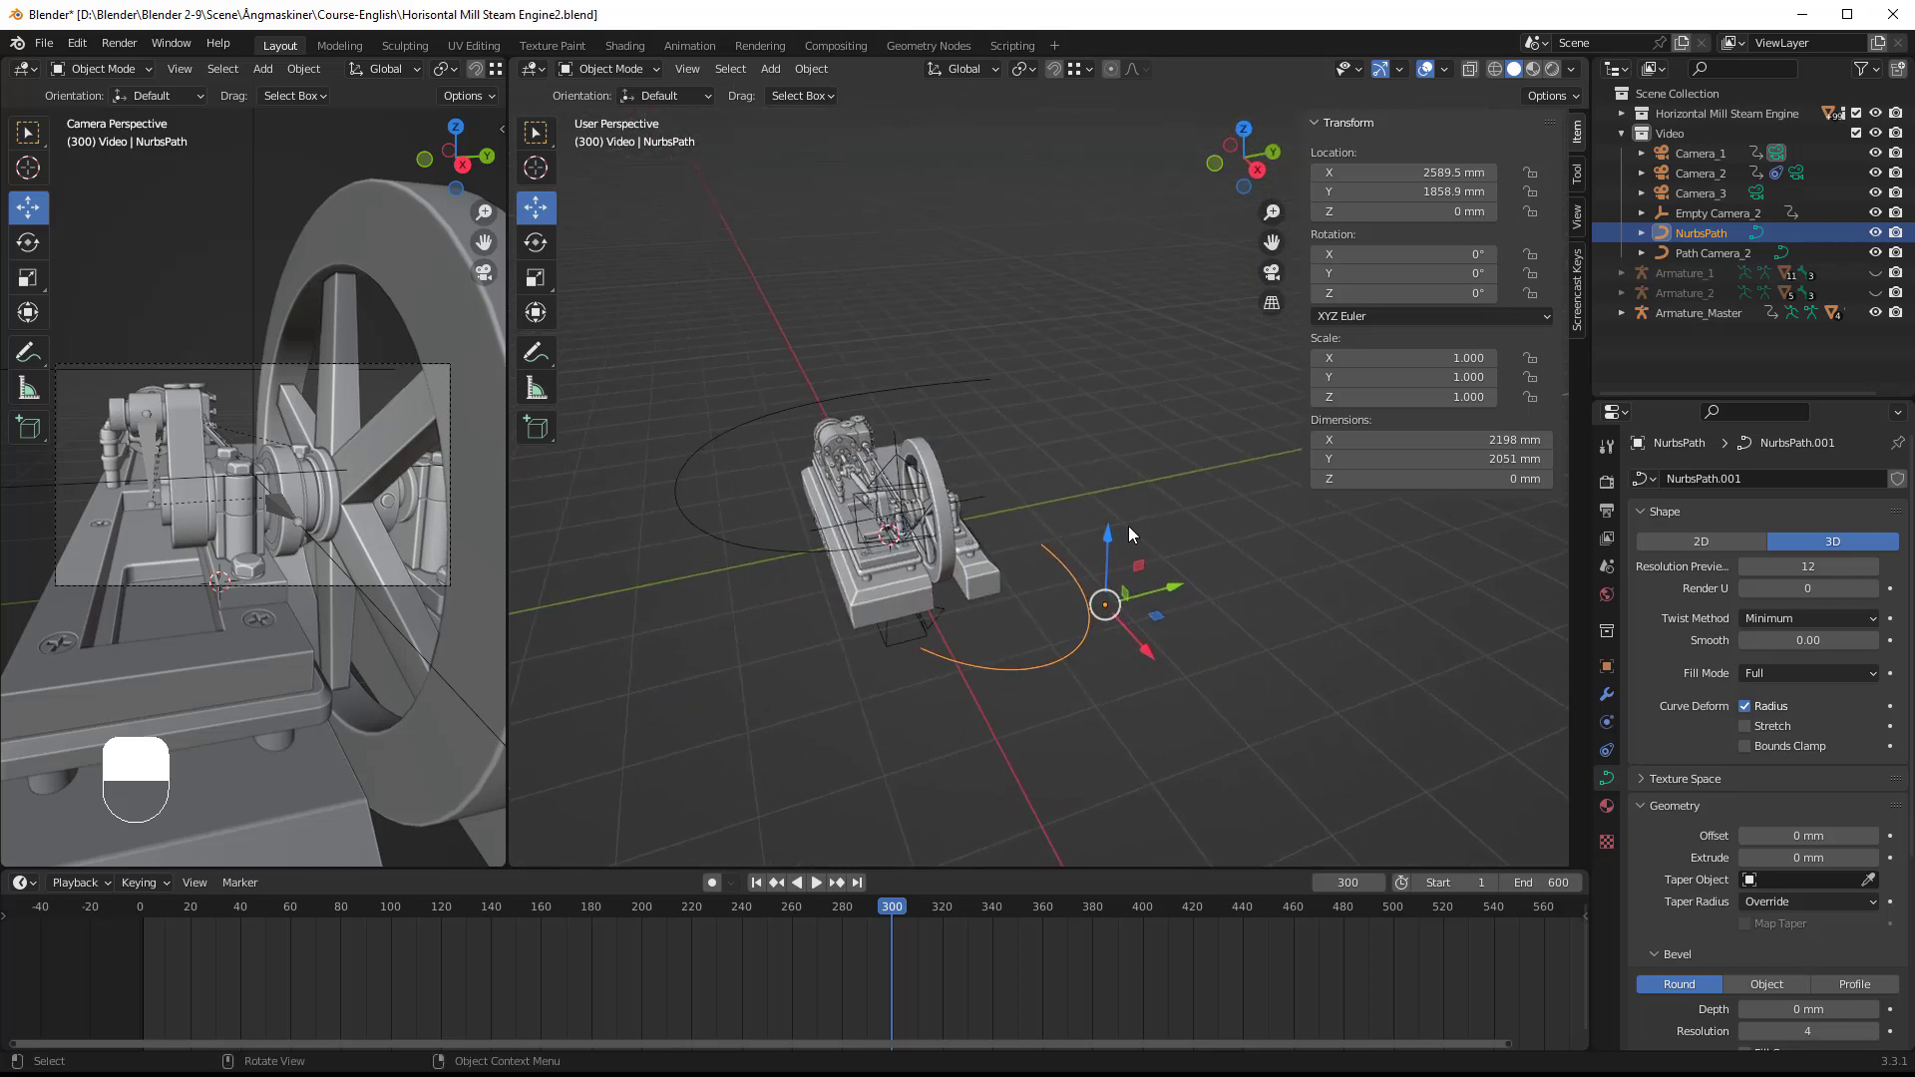
left_click_drag(1109, 543, 1112, 469)
middle_click_drag(1007, 558, 812, 527)
left_click(1027, 695)
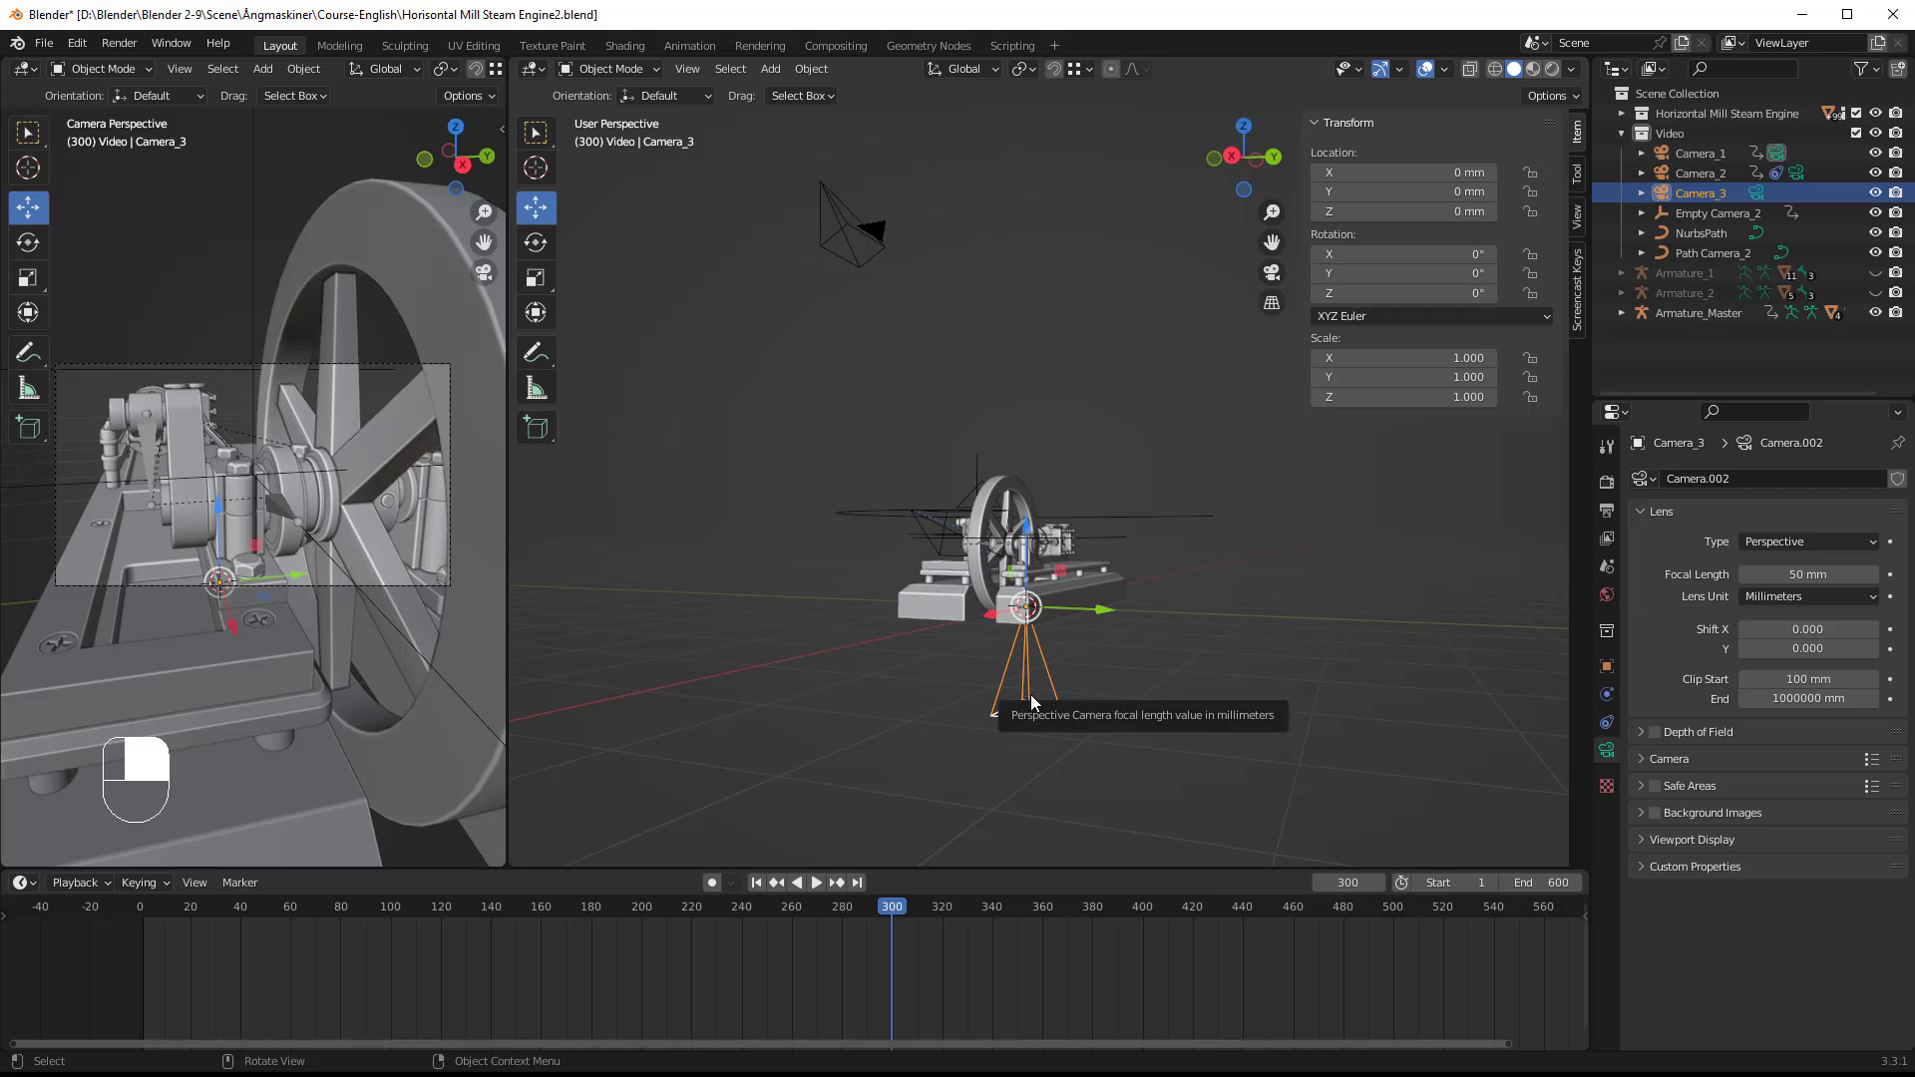
middle_click_drag(1065, 696, 1123, 540)
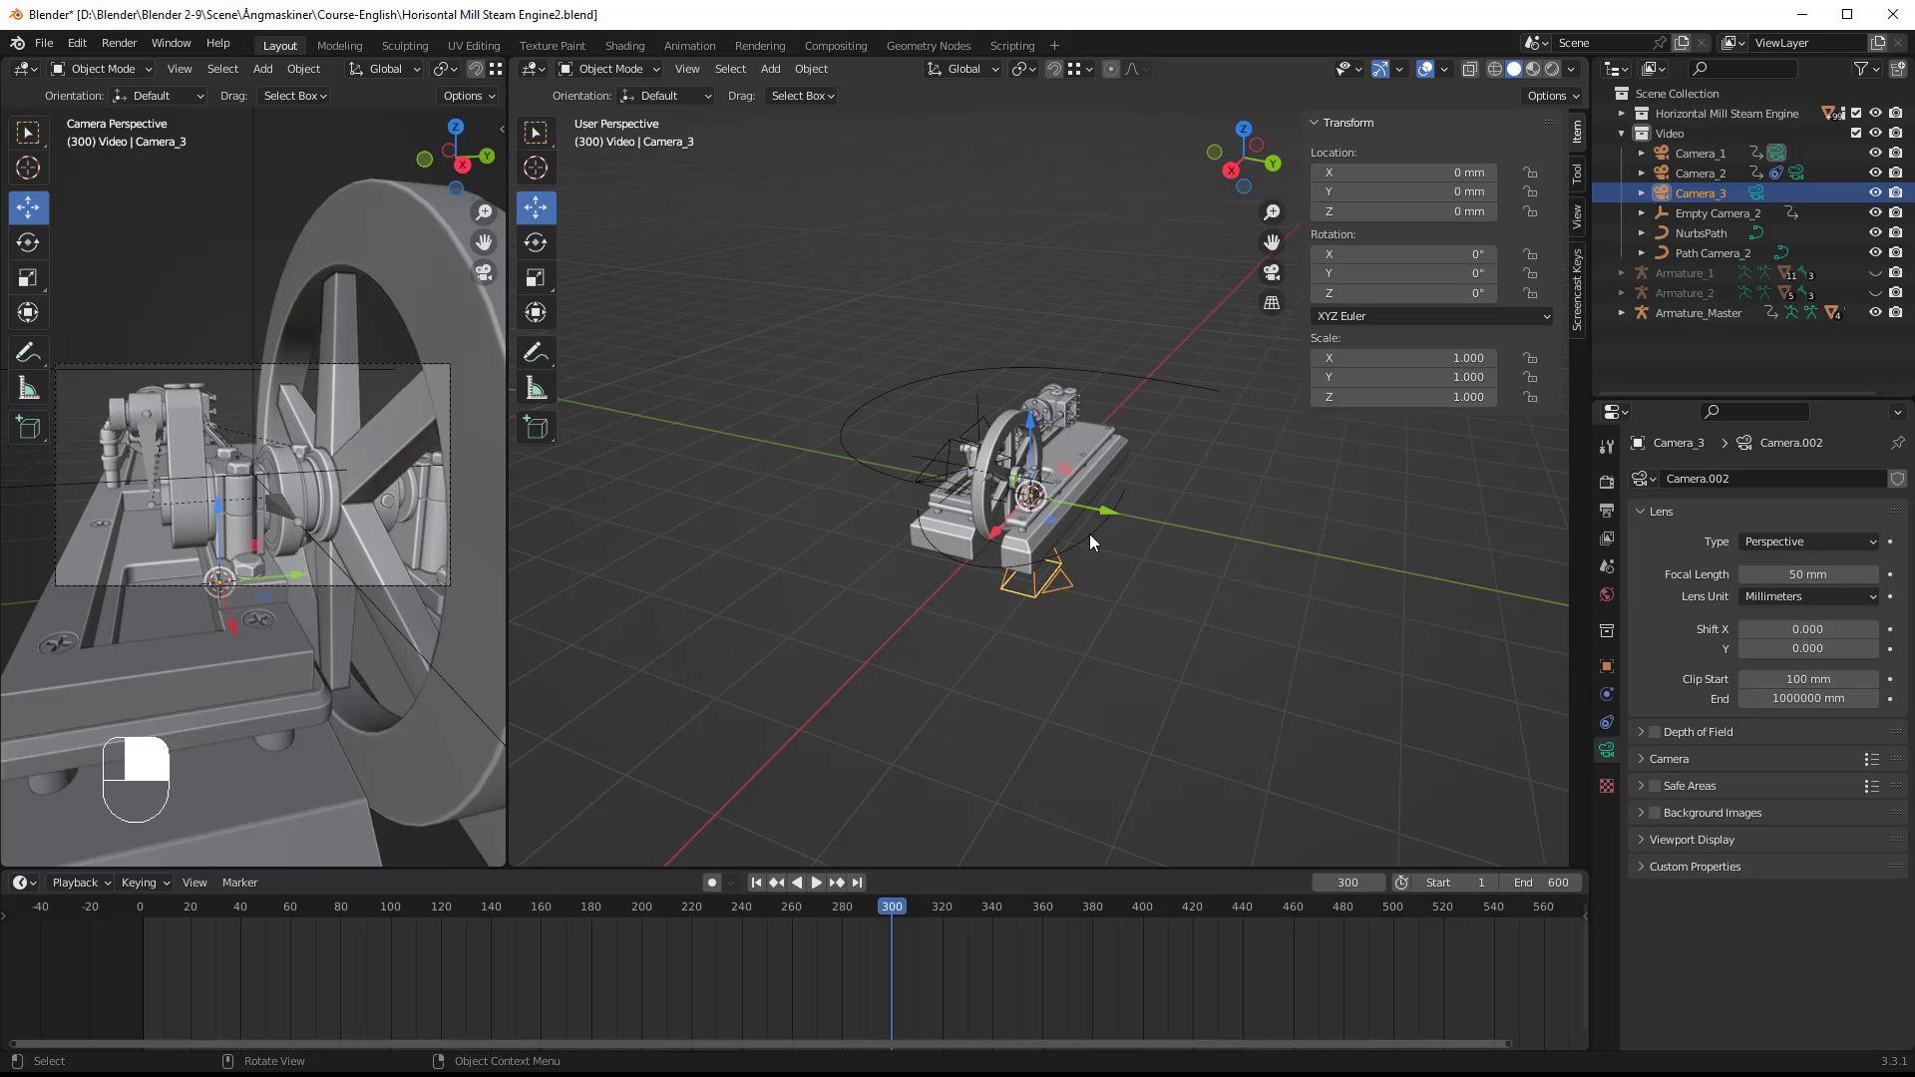
Step: Rename the new curve as Path Camera_3
left_click(1089, 534)
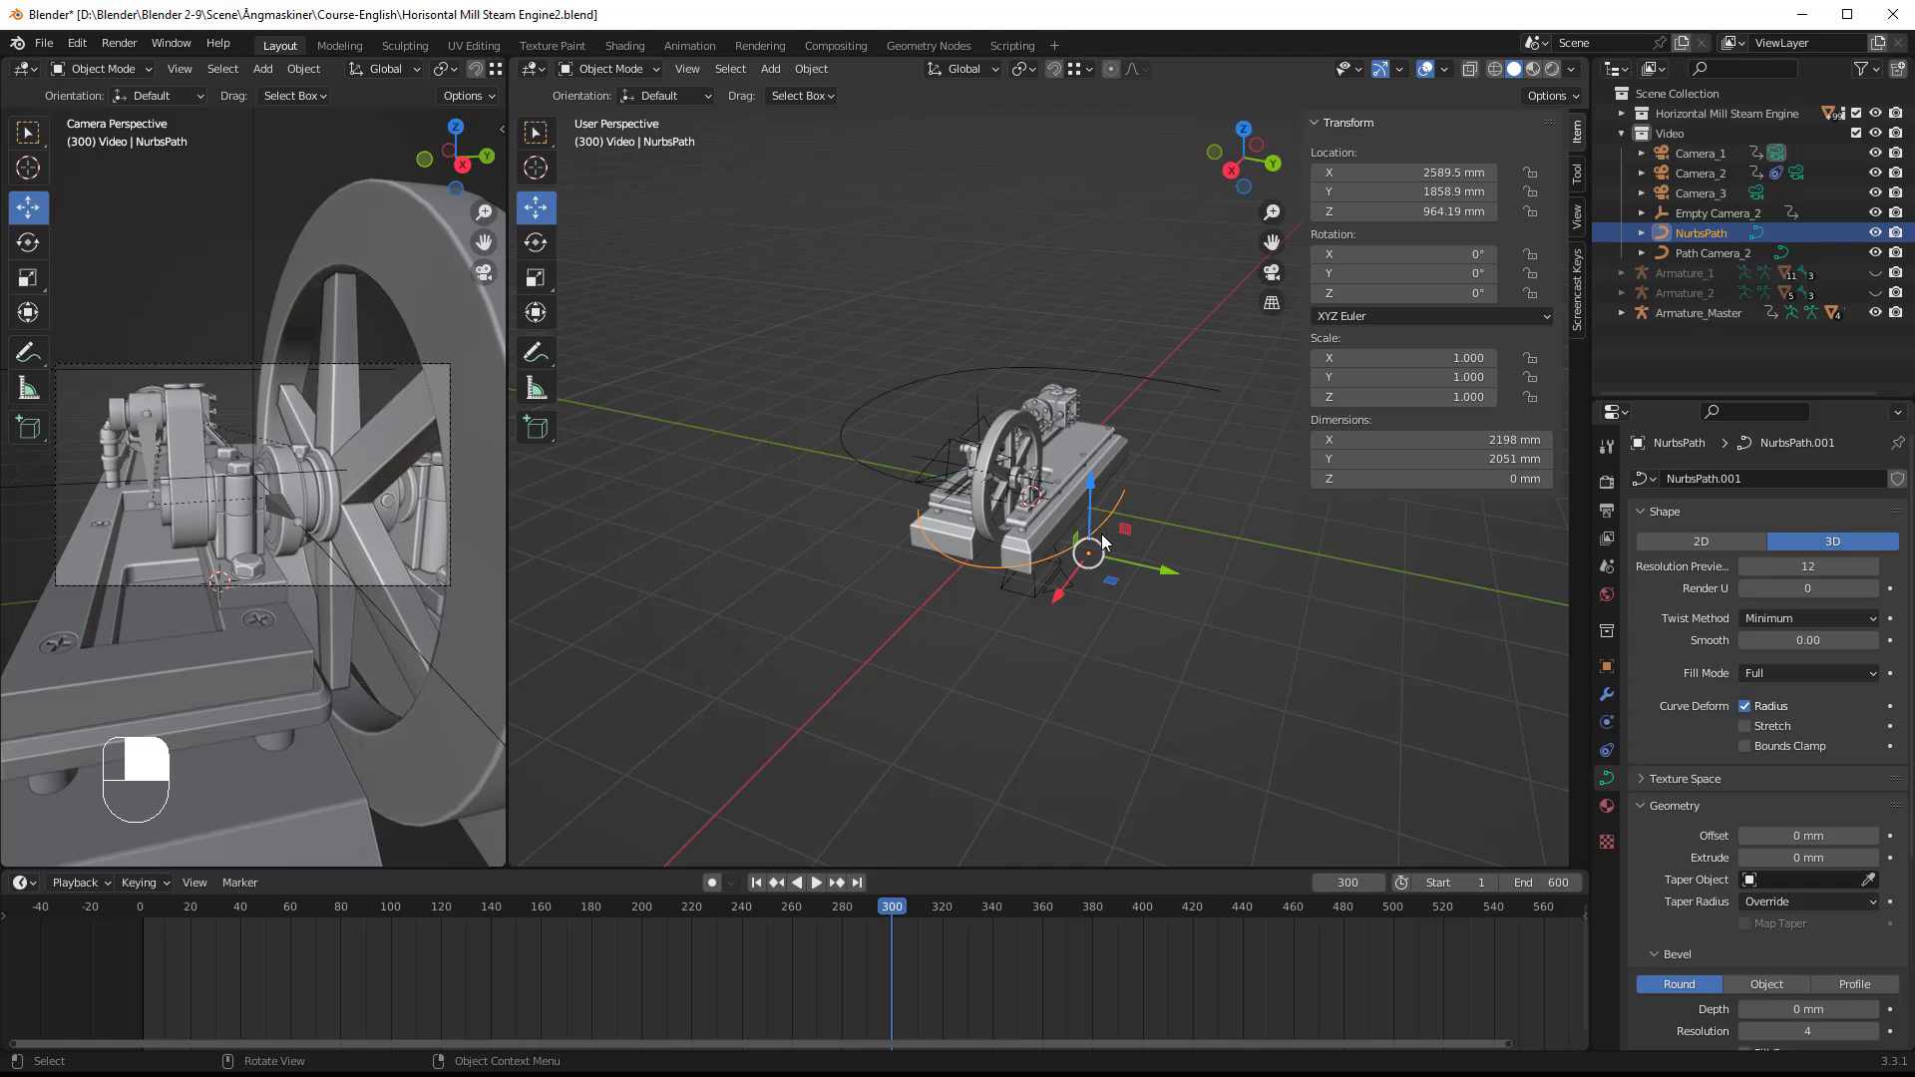
double_click(1714, 231)
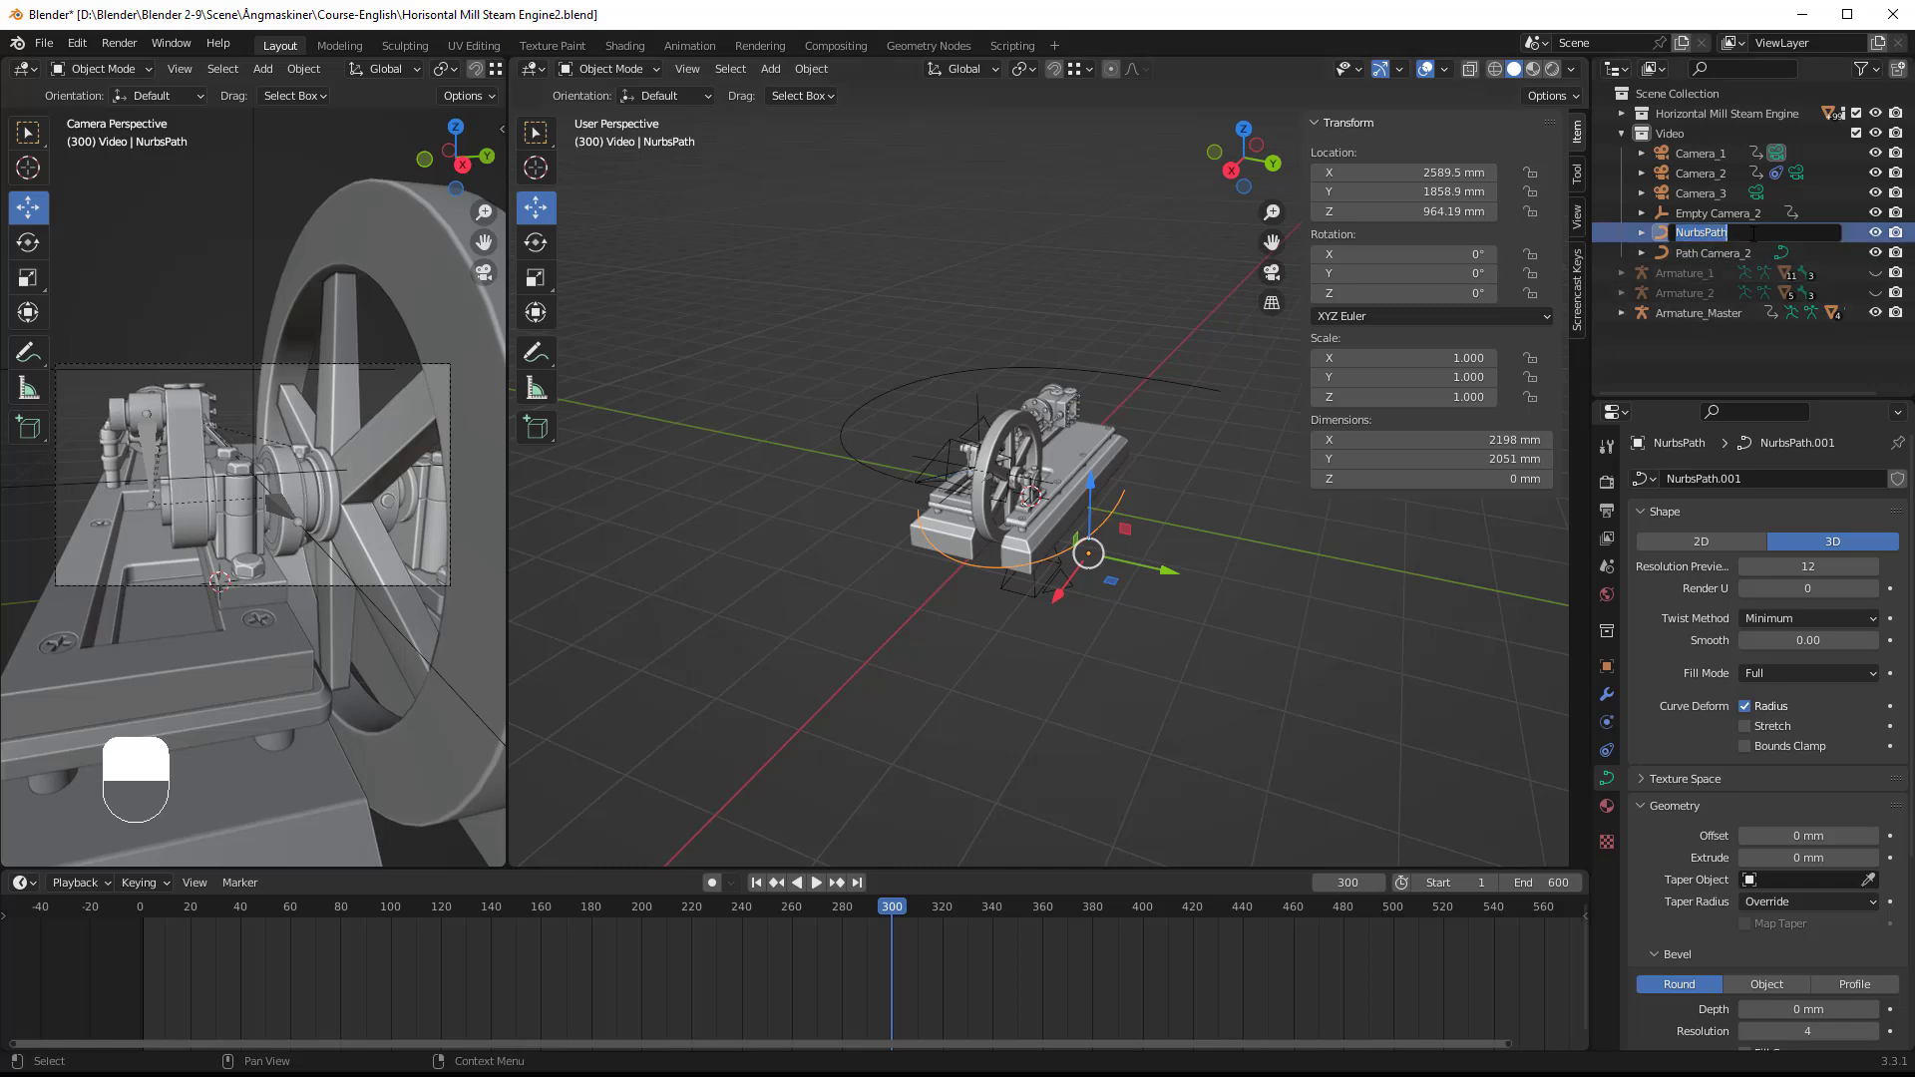
type("Path Camera_3")
key("Return")
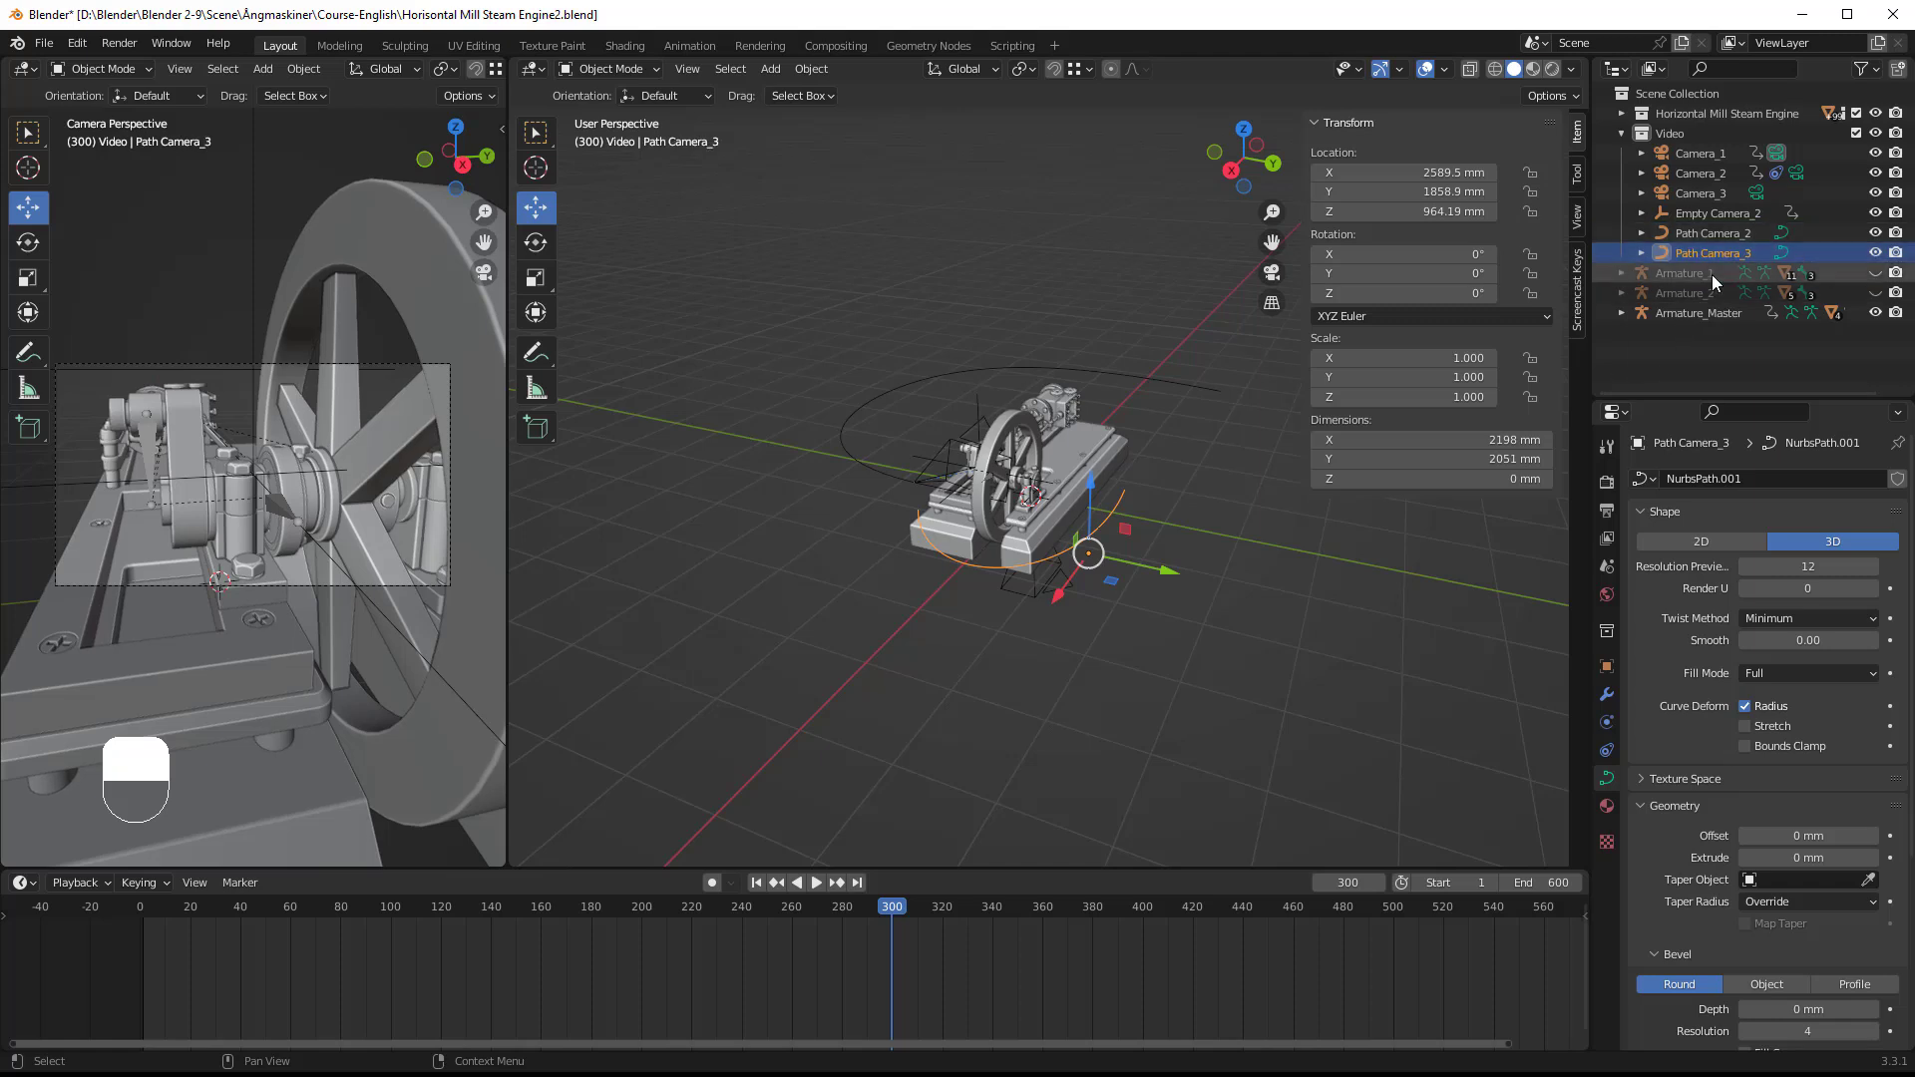
Step: Add a Follow Path constraint to Camera_3 with Path Camera_3 as its target
left_click(1032, 593)
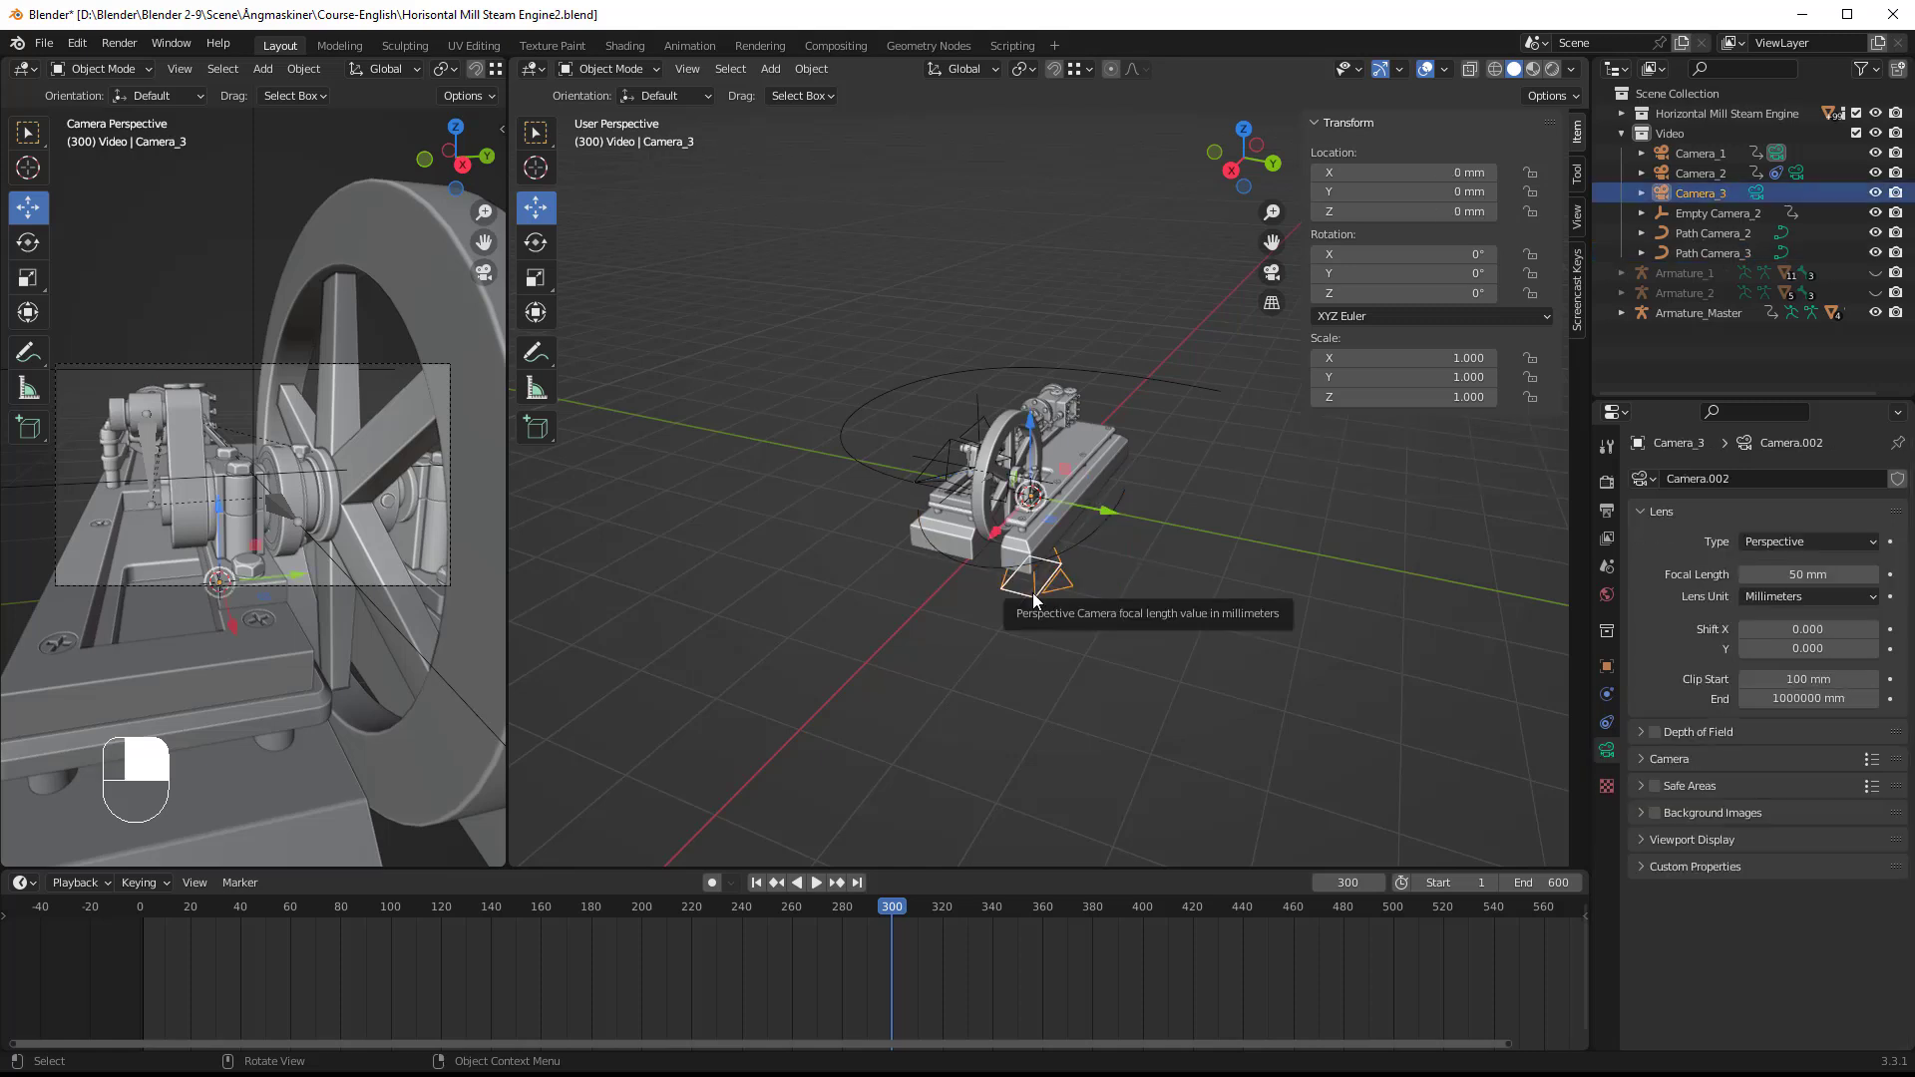
left_click(1606, 722)
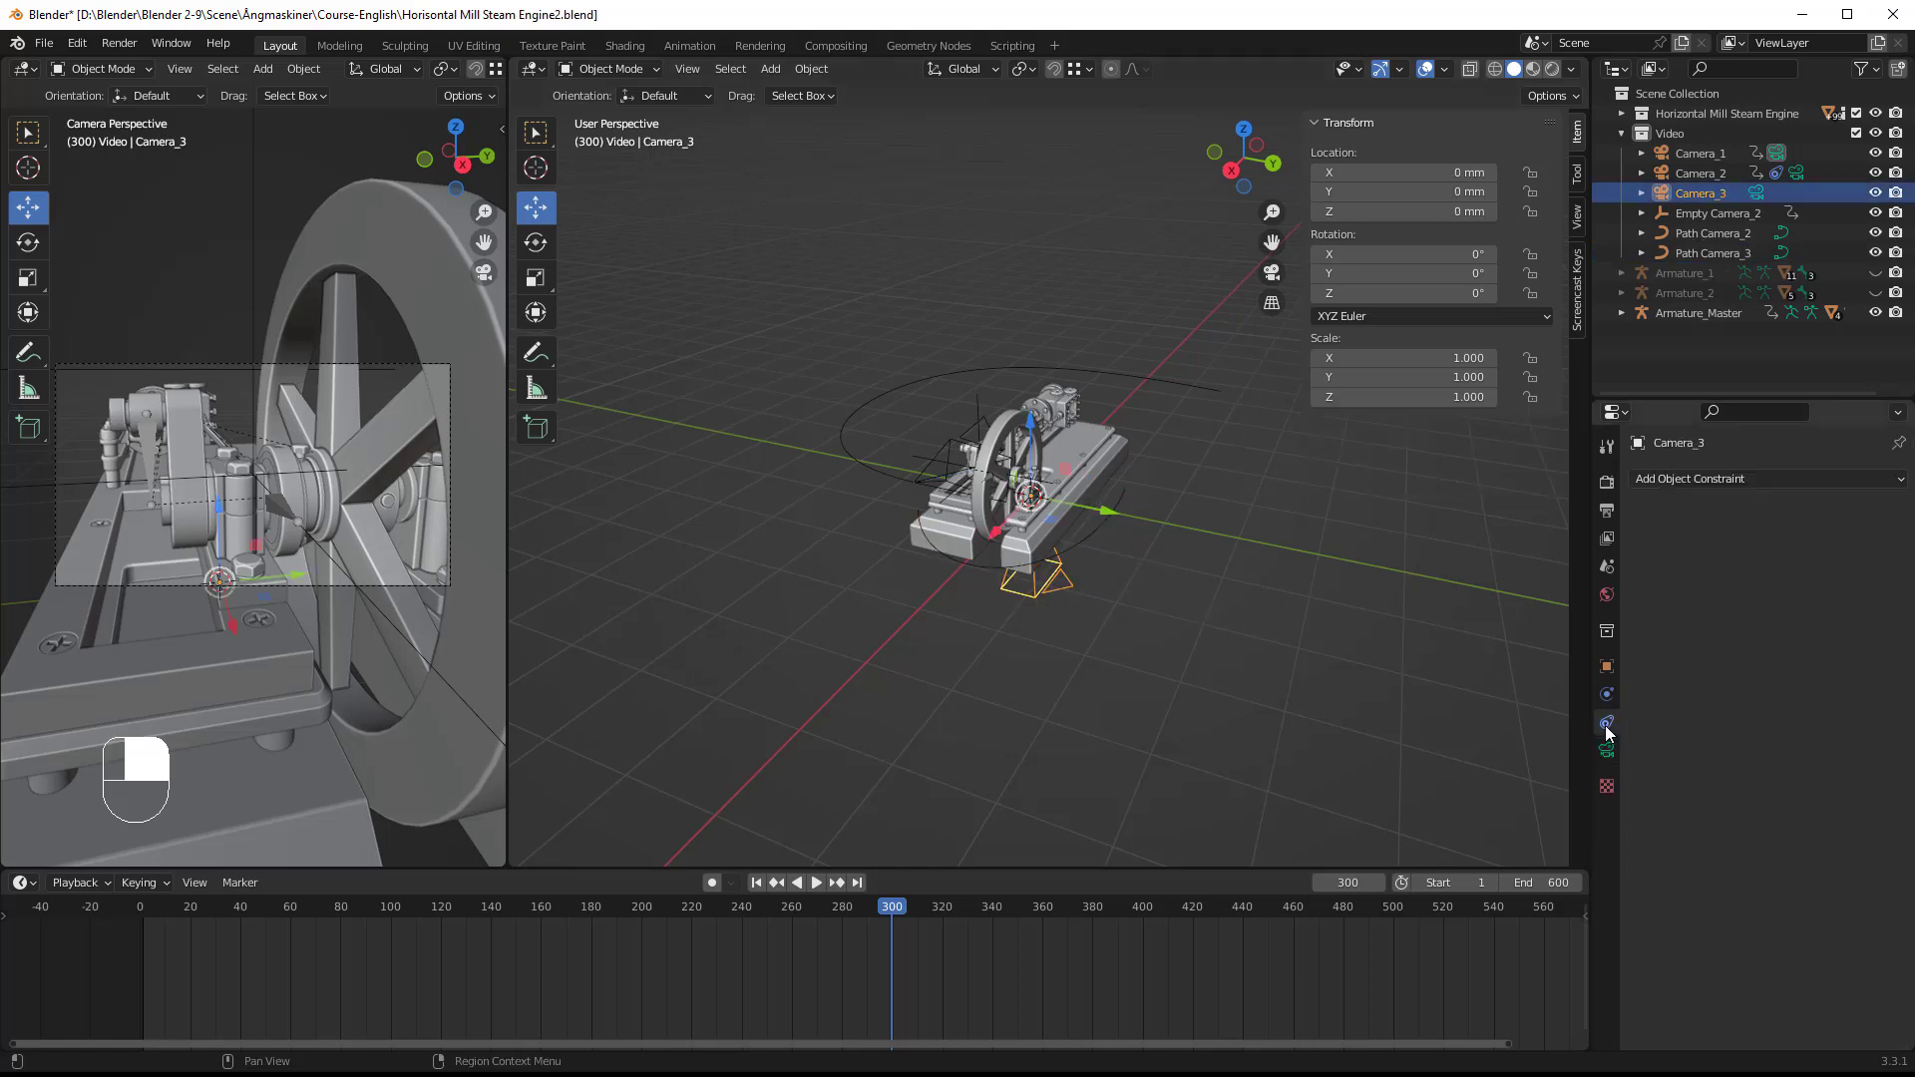
left_click(1811, 482)
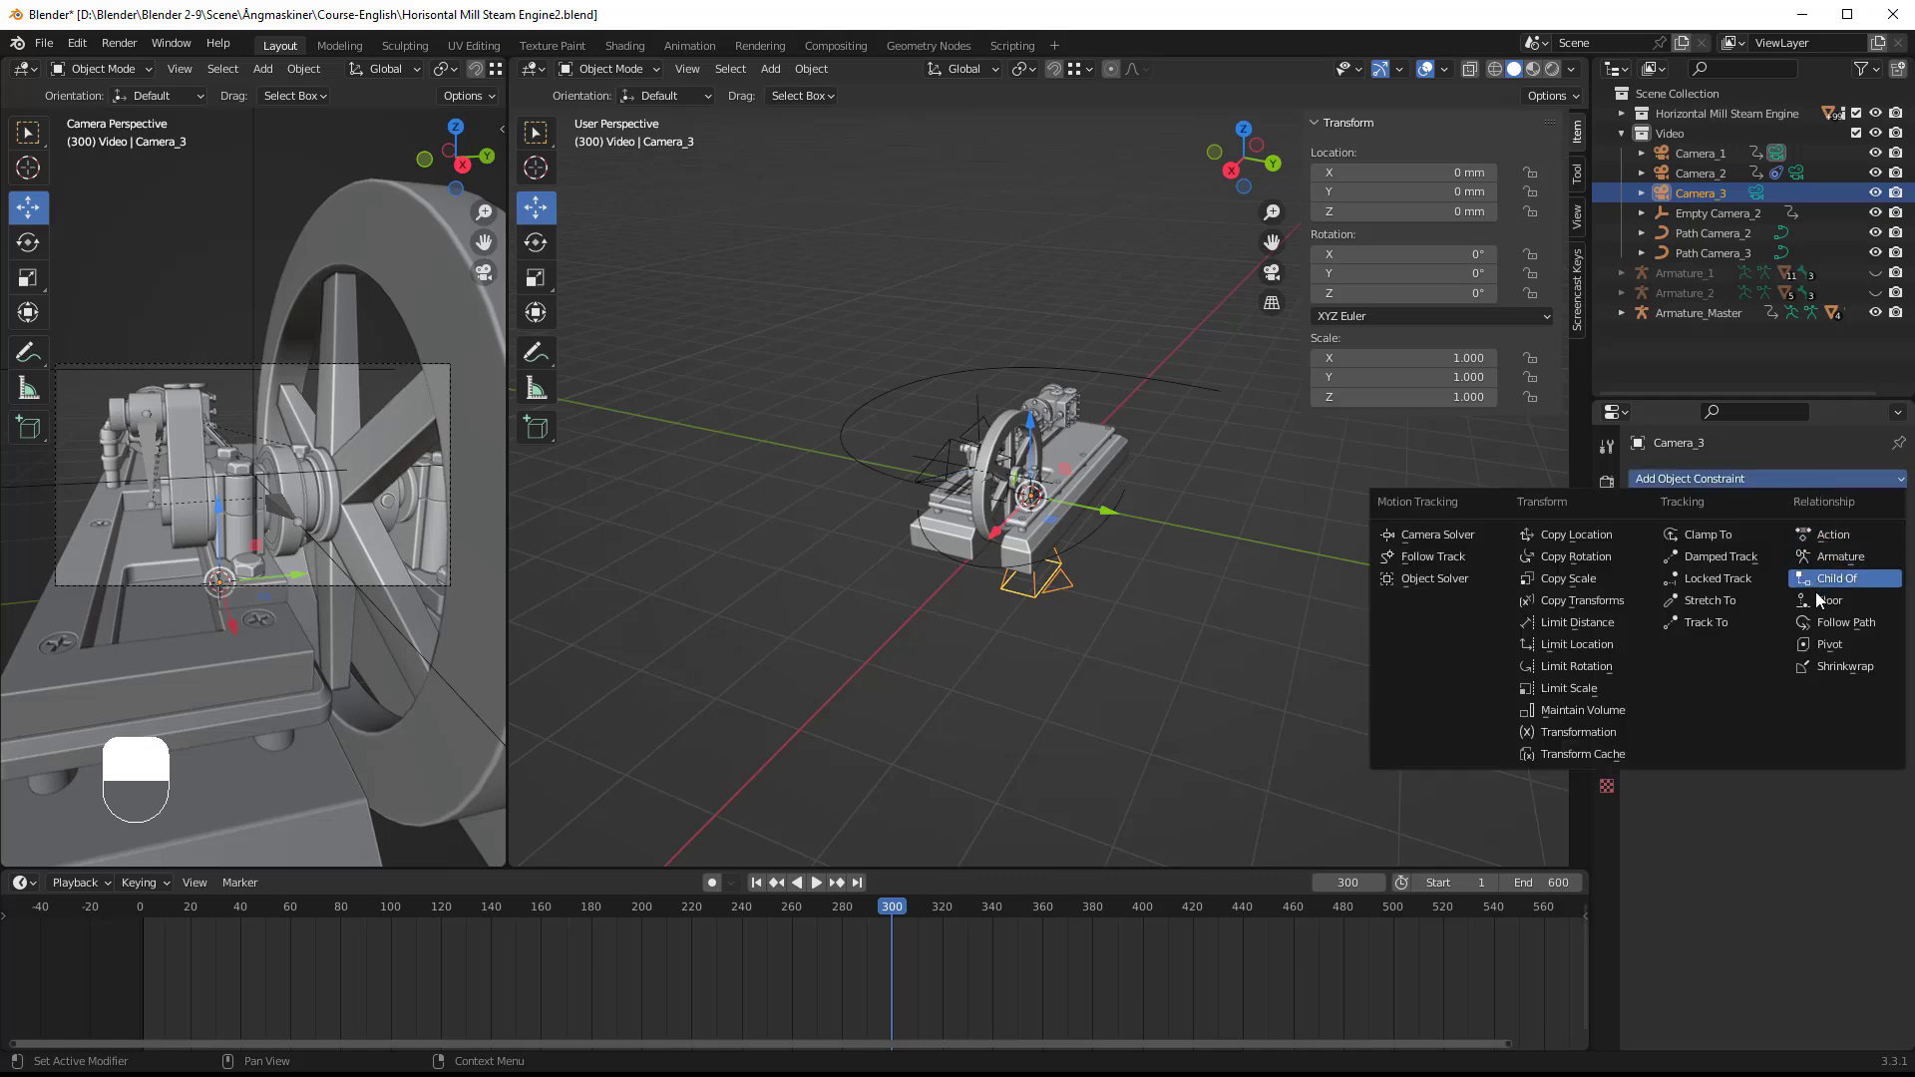
left_click(1833, 626)
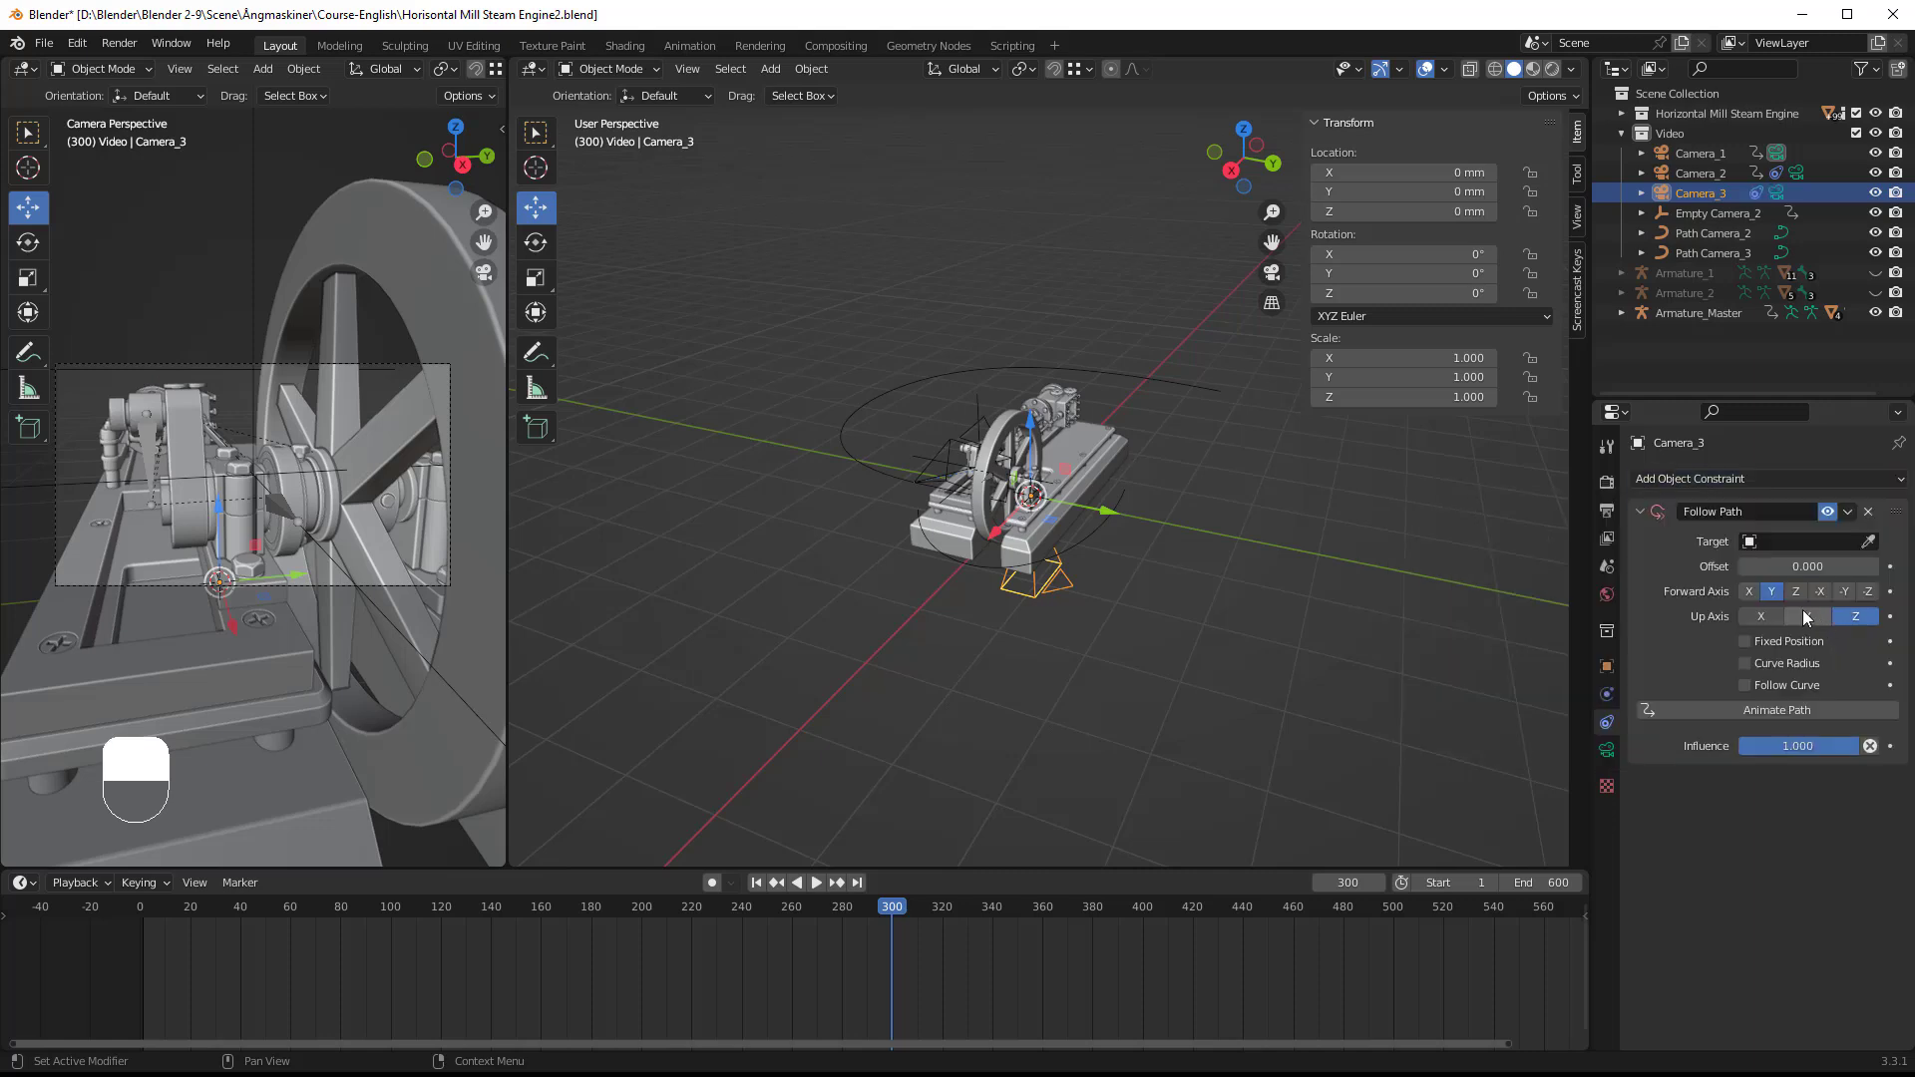
left_click(1869, 542)
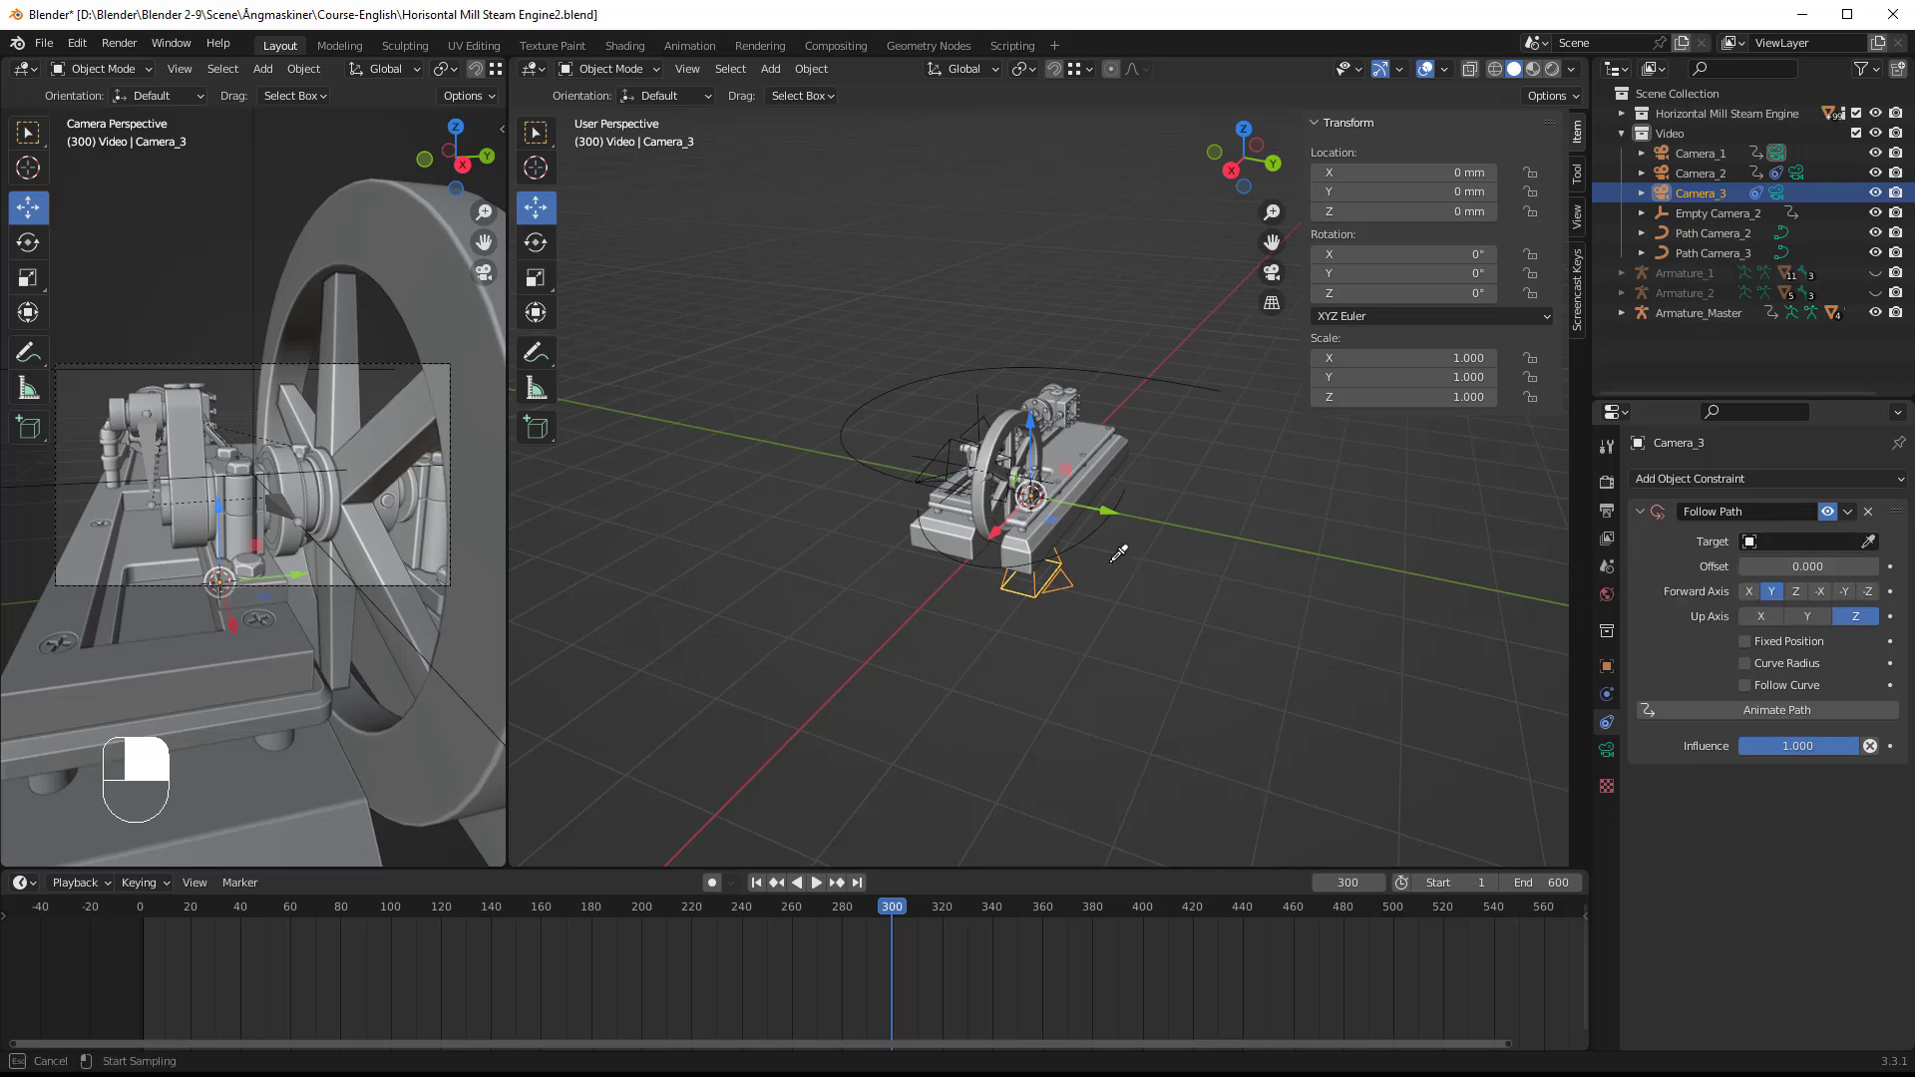
left_click(1091, 532)
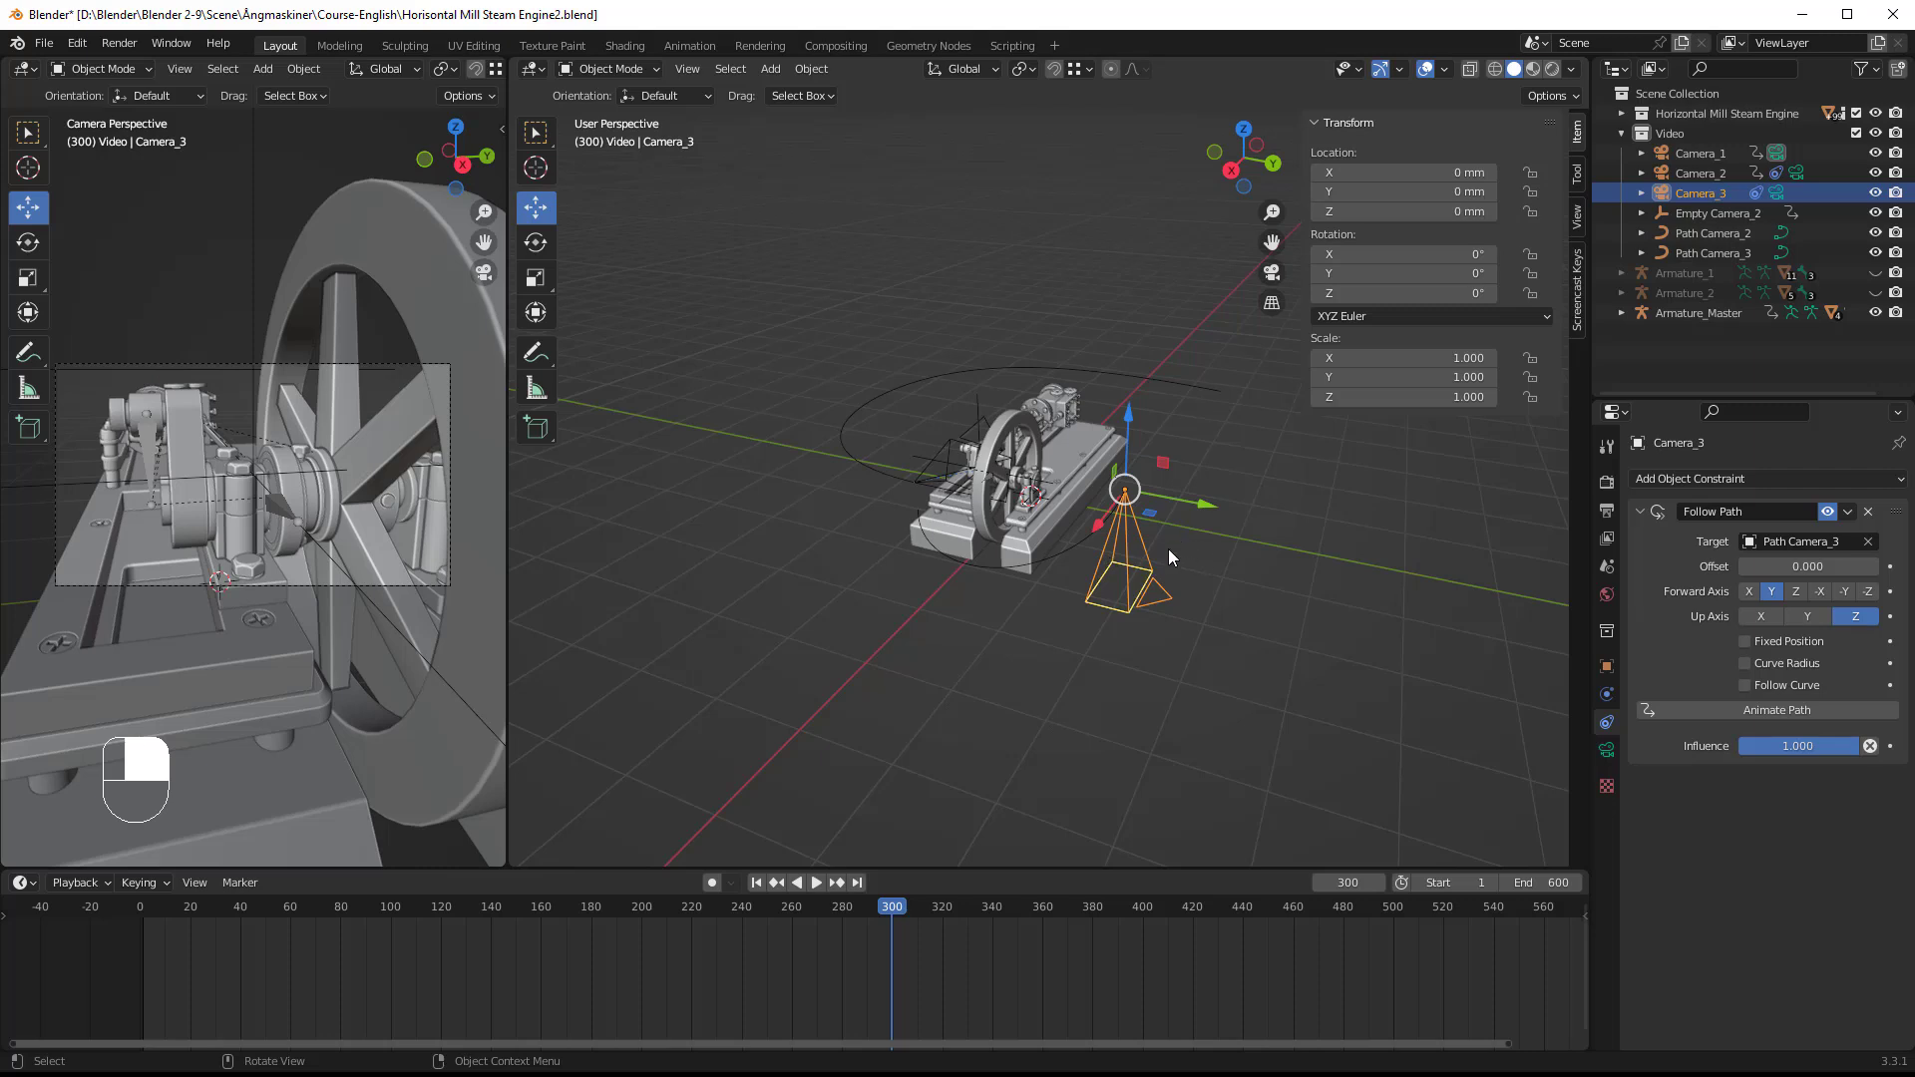
mouse_move(1115, 552)
middle_mouse_down()
mouse_move(1121, 592)
mouse_move(1169, 592)
mouse_move(1123, 589)
middle_mouse_up()
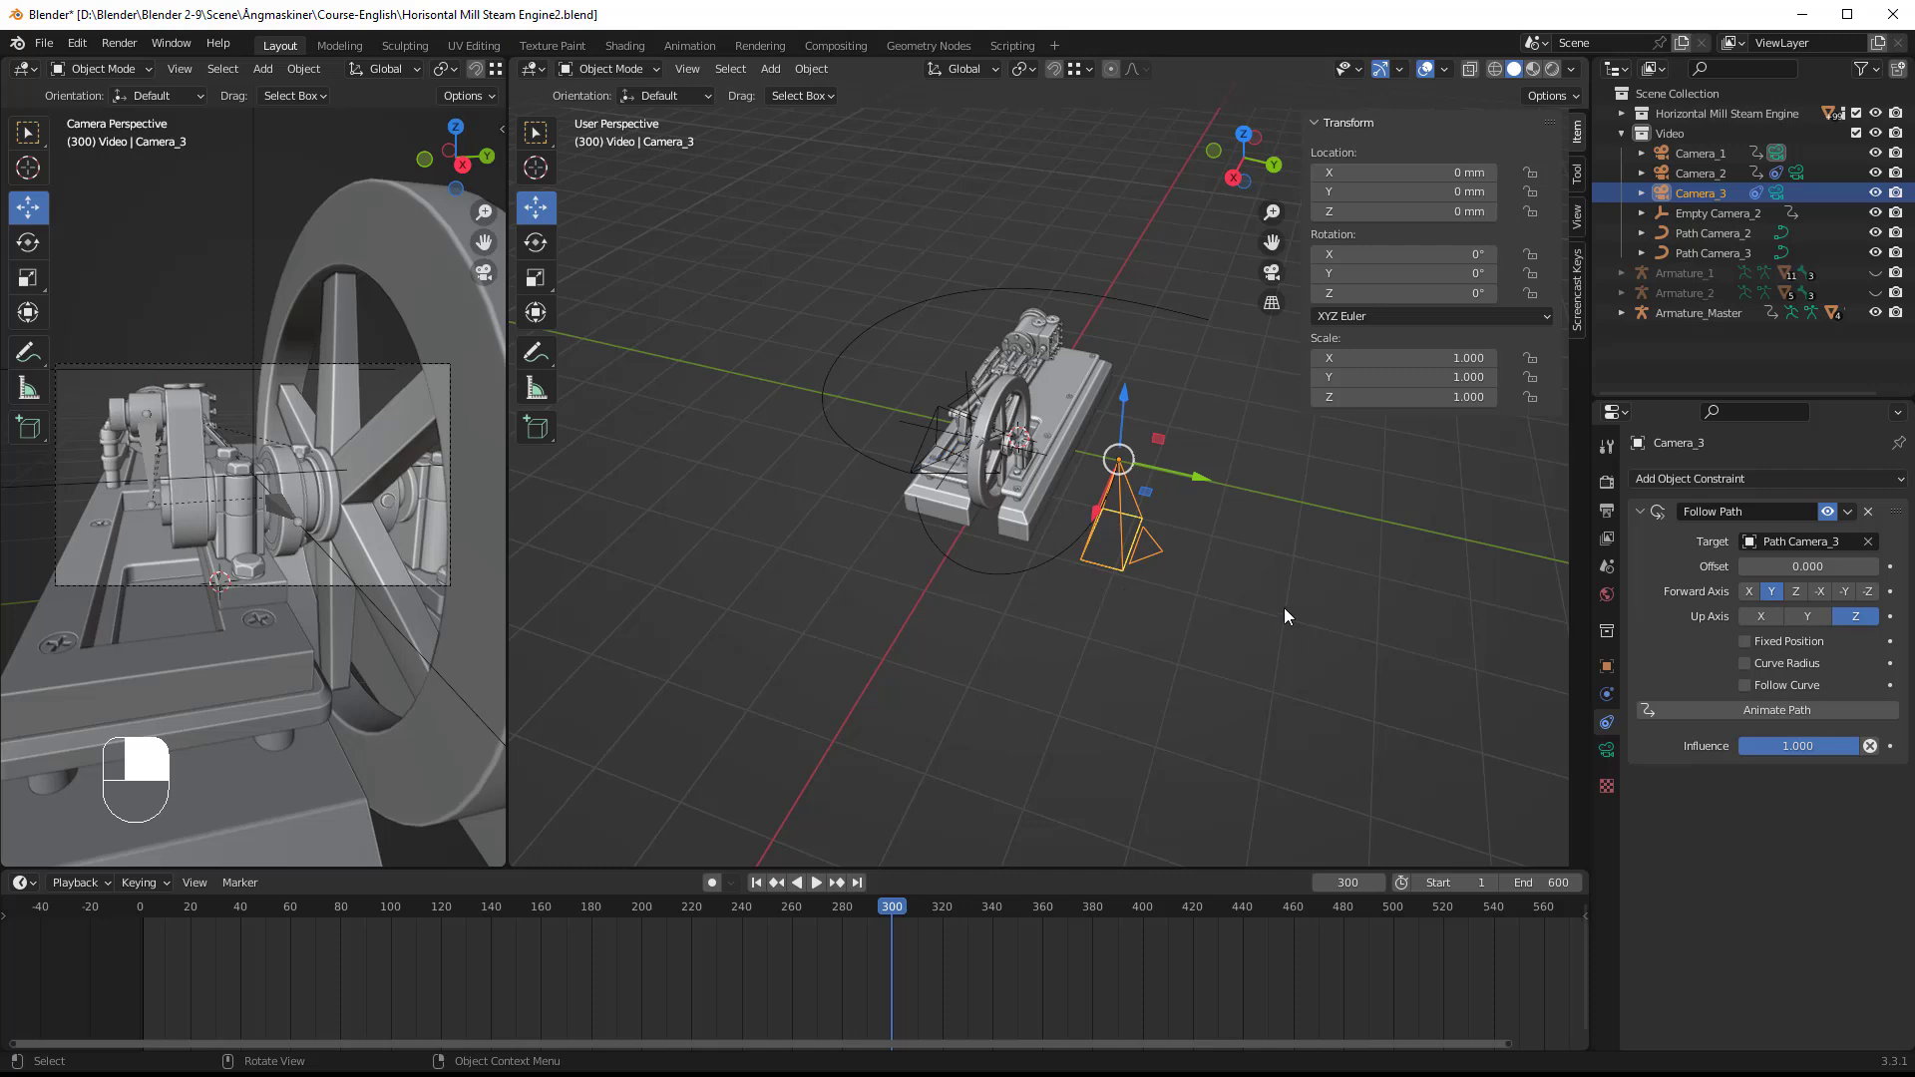
Step: Enable Follow Curve in Camera_3's Follow Path constraint
left_click(1745, 686)
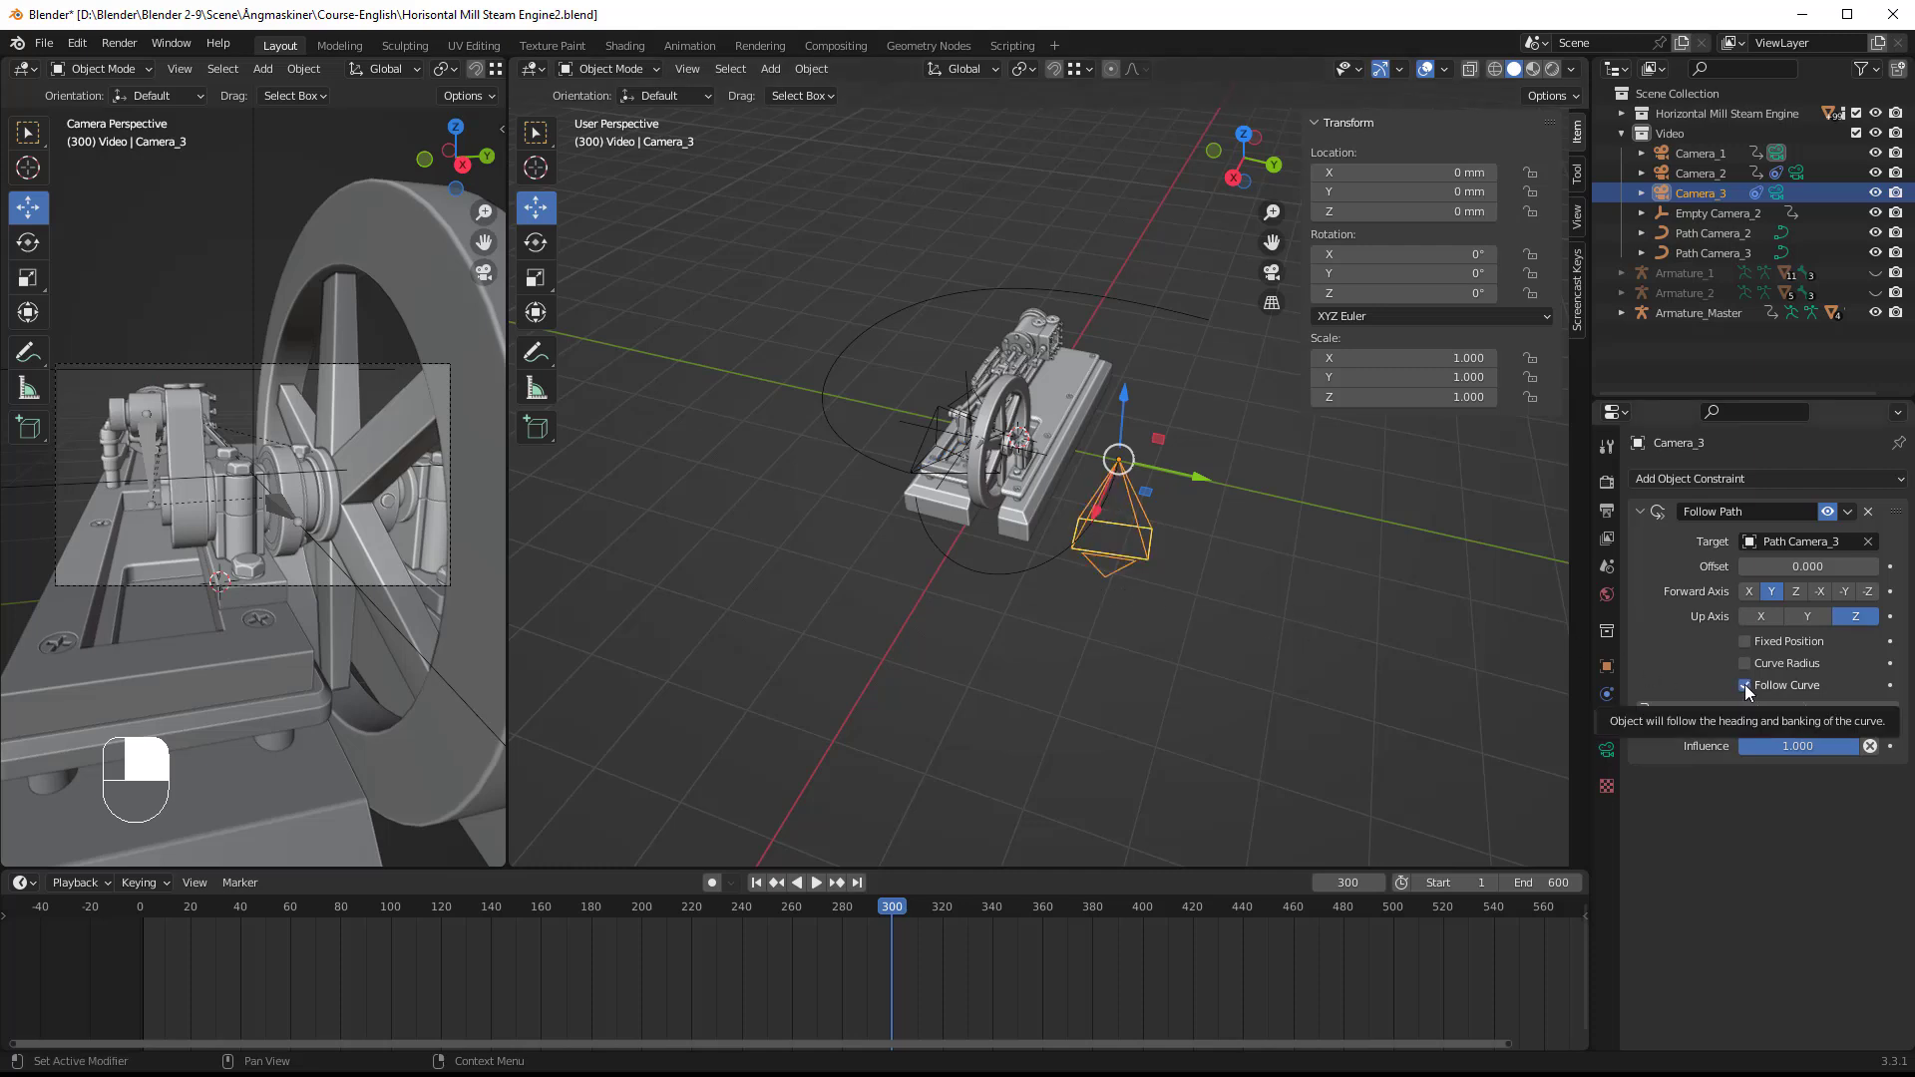
middle_click_drag(1173, 620, 1039, 581)
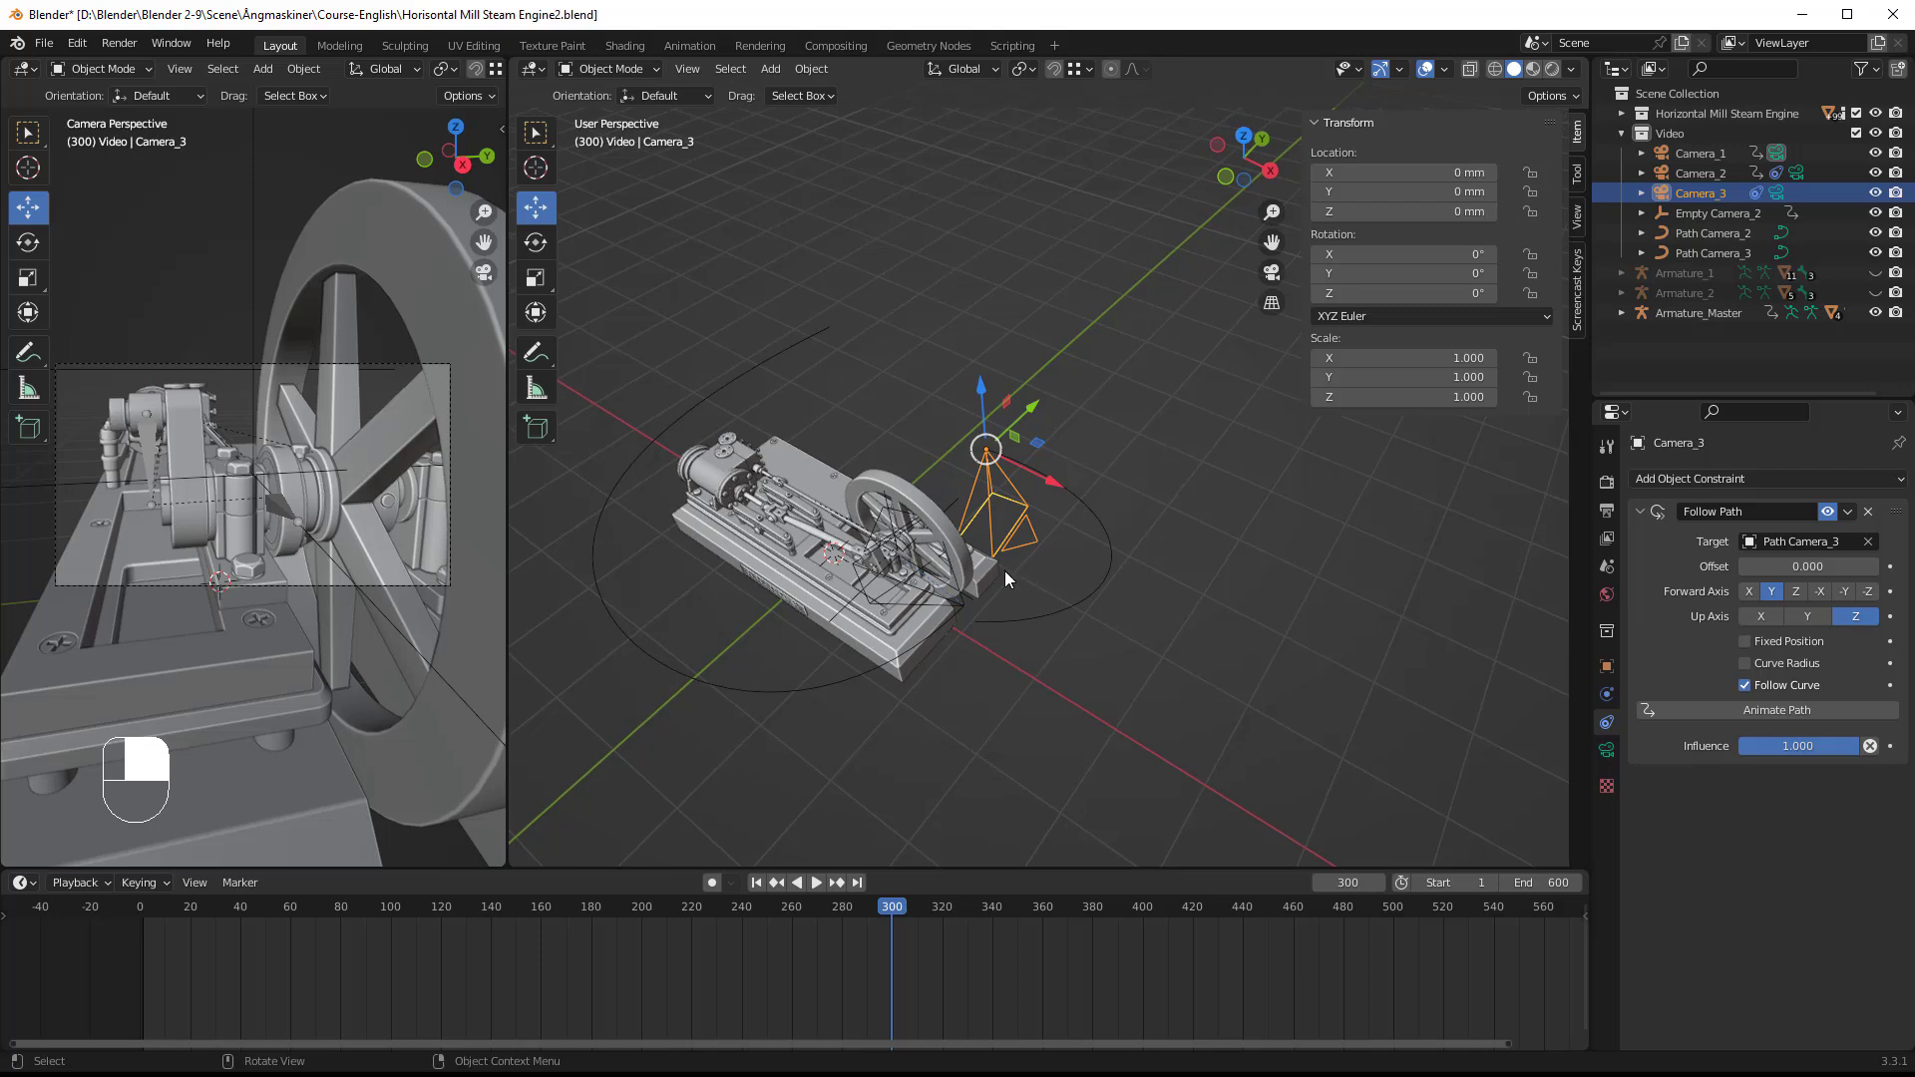
mouse_move(882, 577)
middle_mouse_down()
mouse_move(836, 596)
mouse_move(871, 573)
middle_mouse_up()
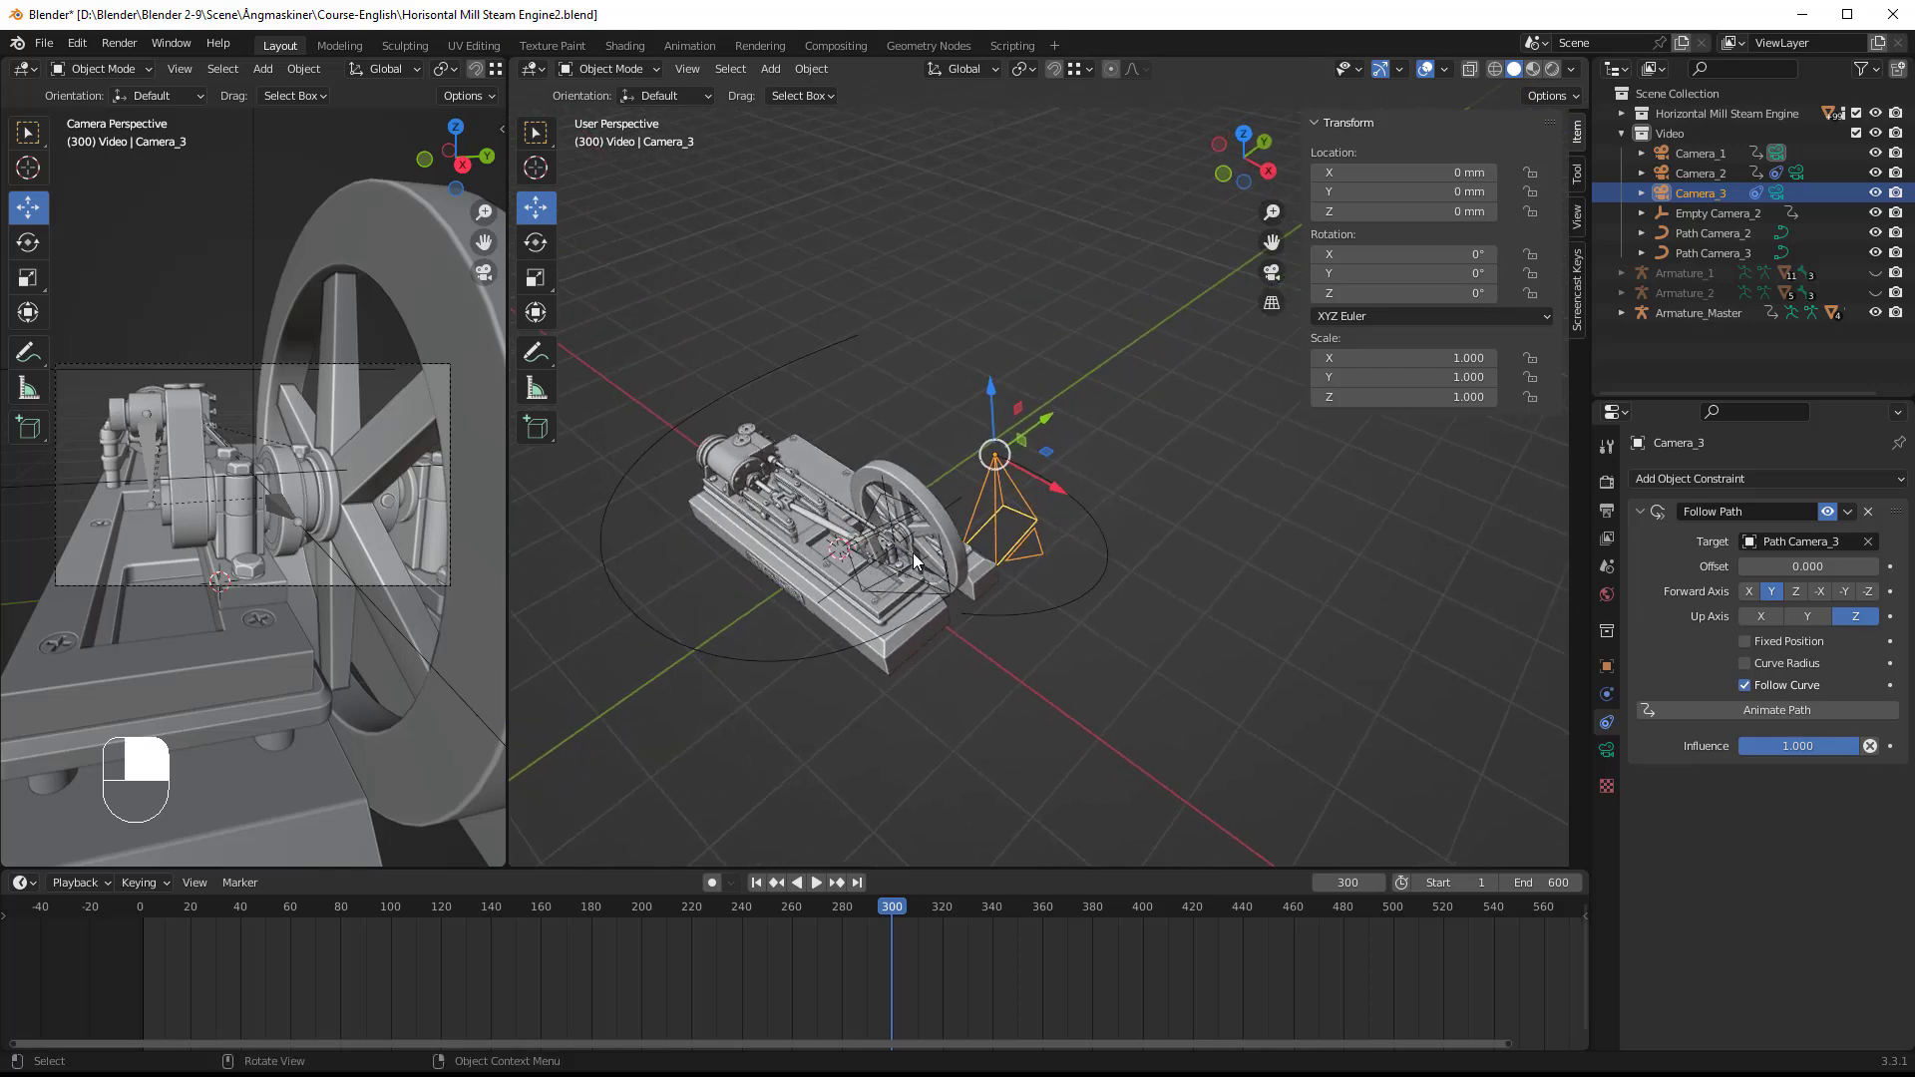
Step: Add a plain-axes empty and move it to the flywheel's hub, at about X 1196 mm and Z 951 mm
key("shift+a")
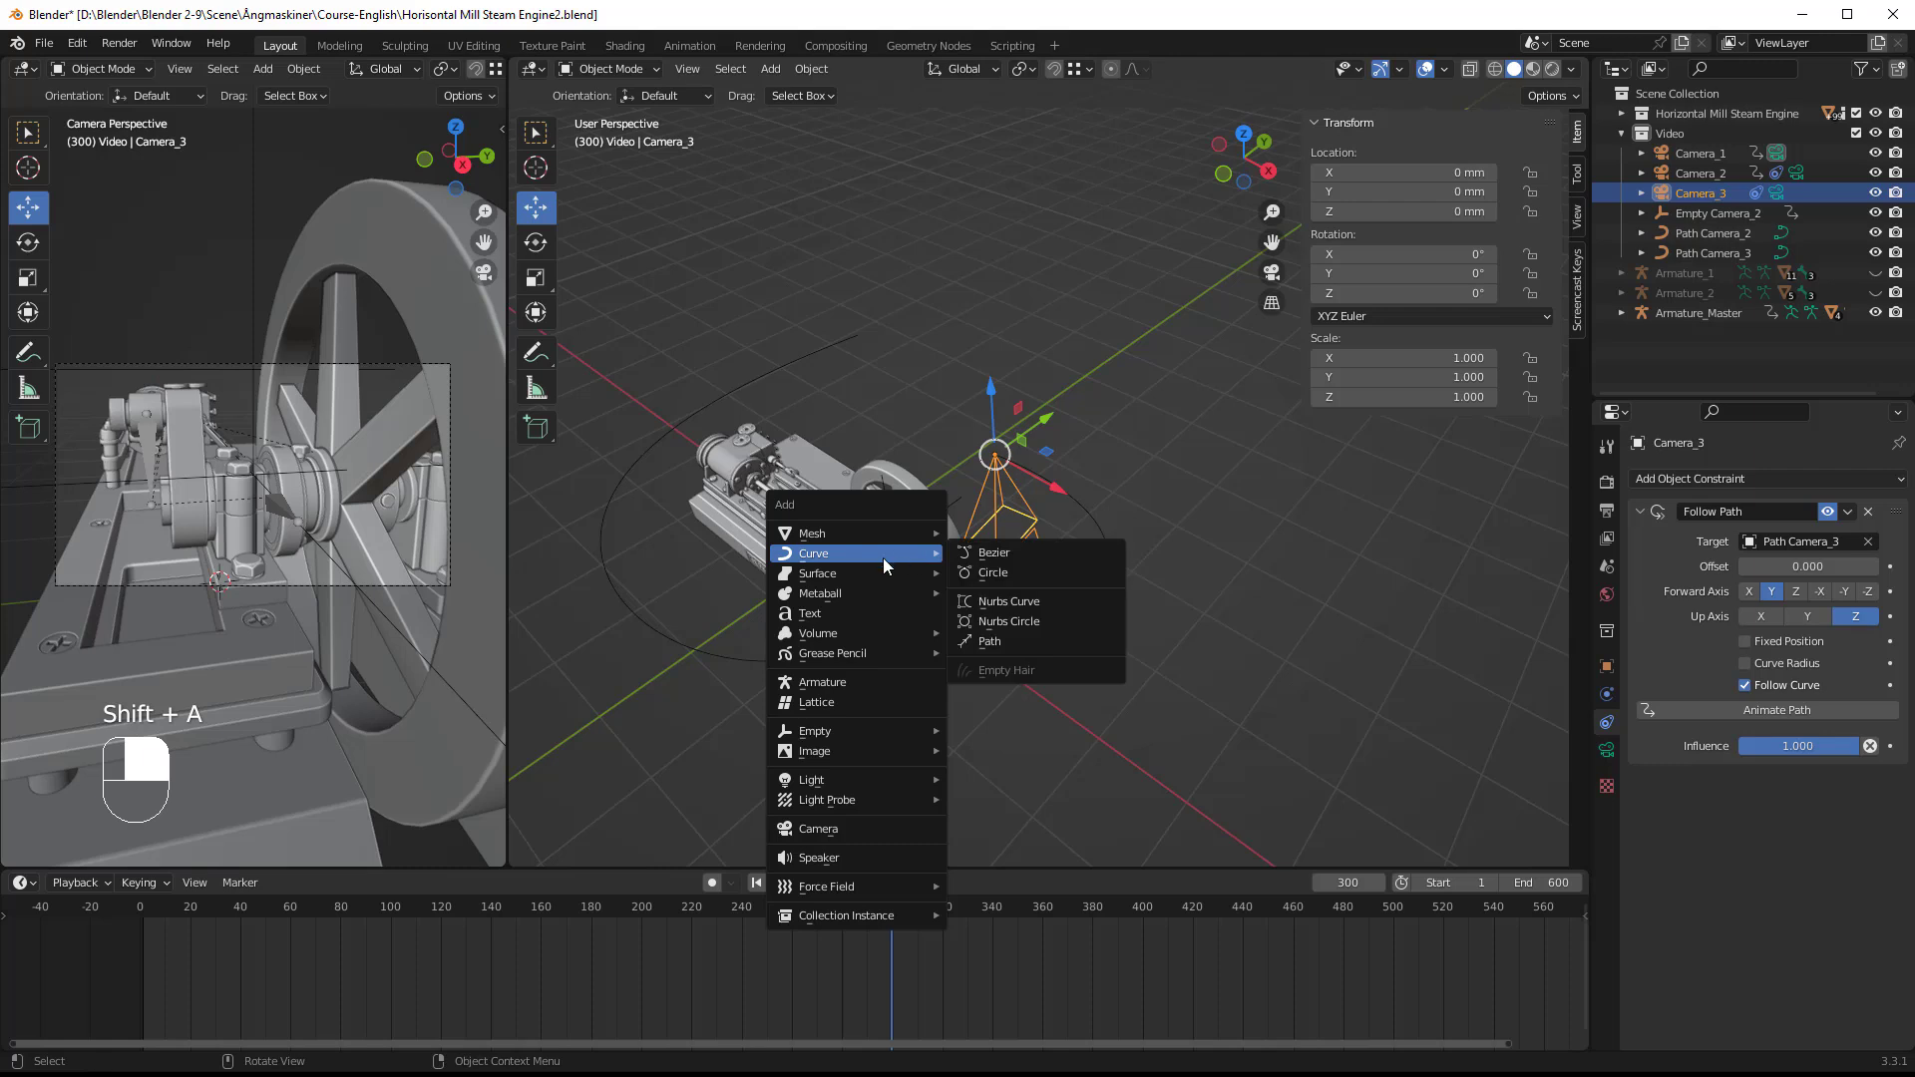
mouse_move(821, 733)
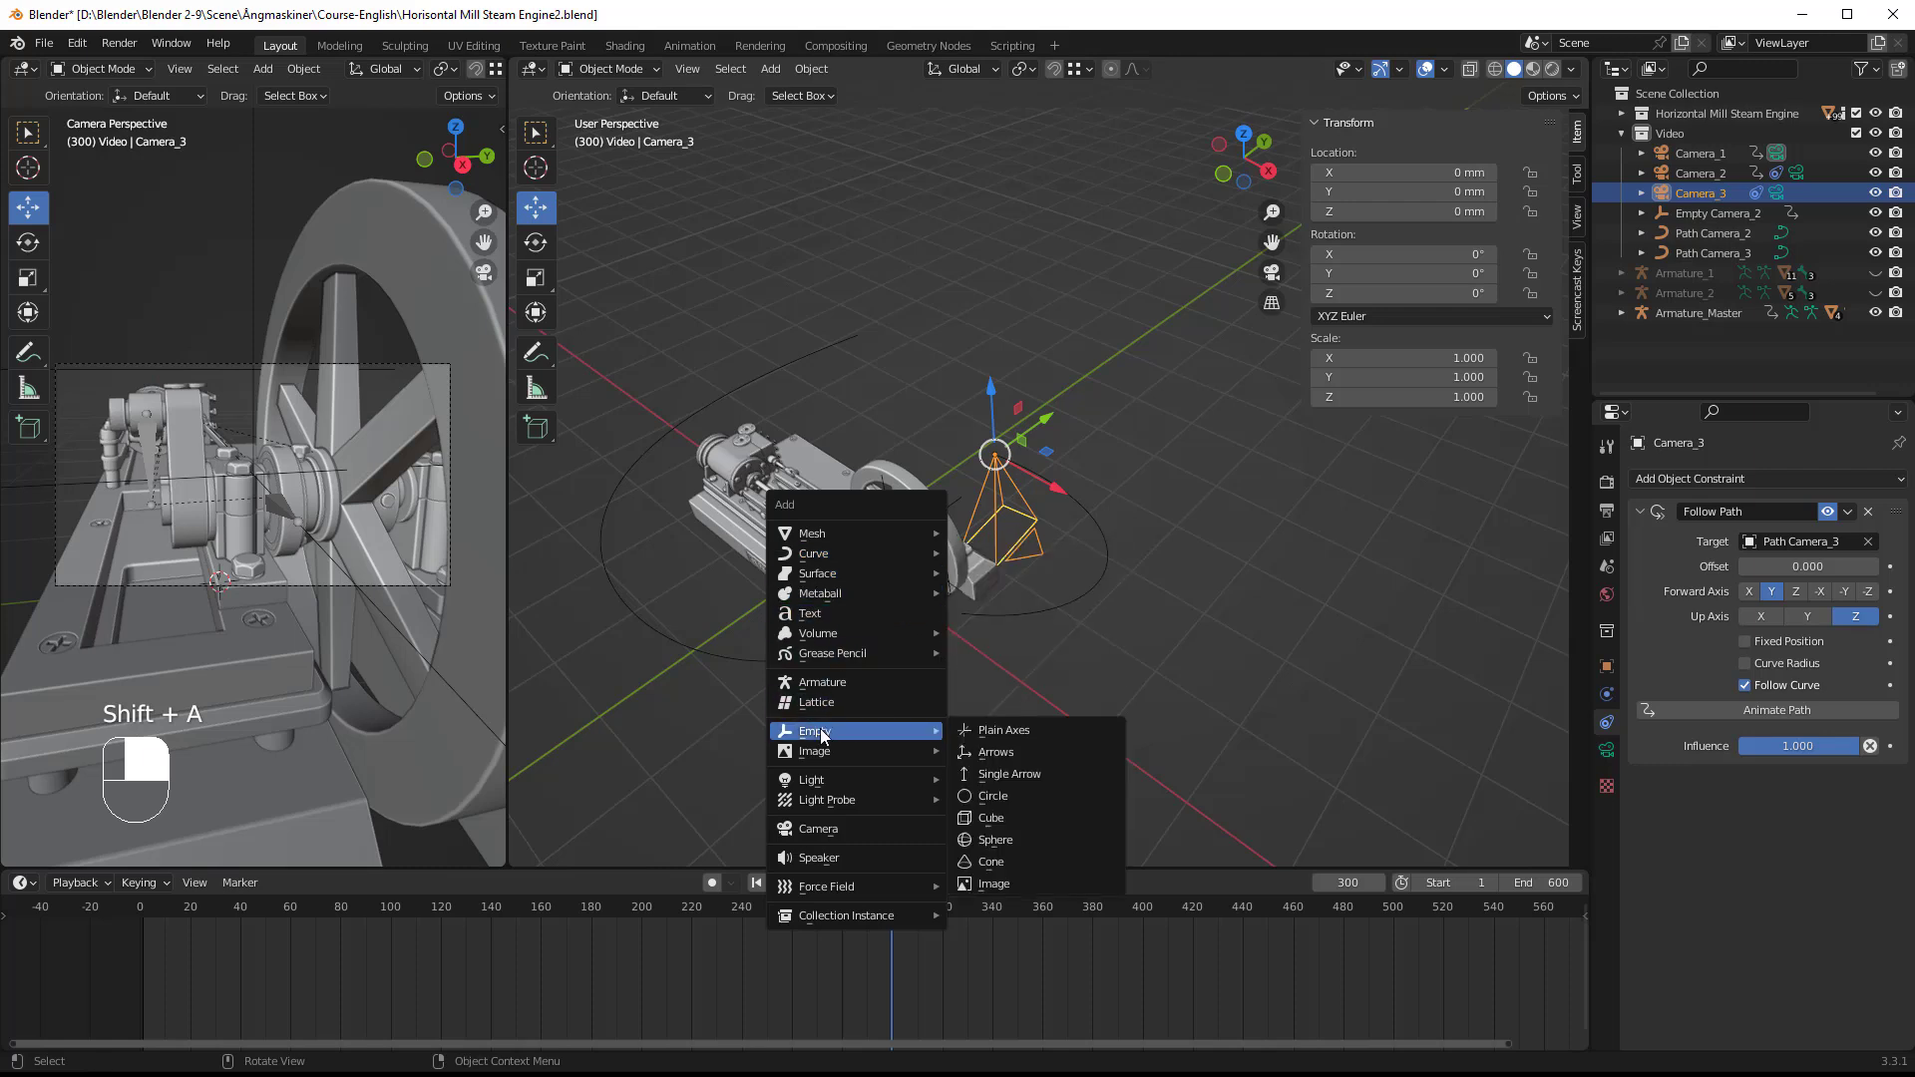
left_click(1002, 732)
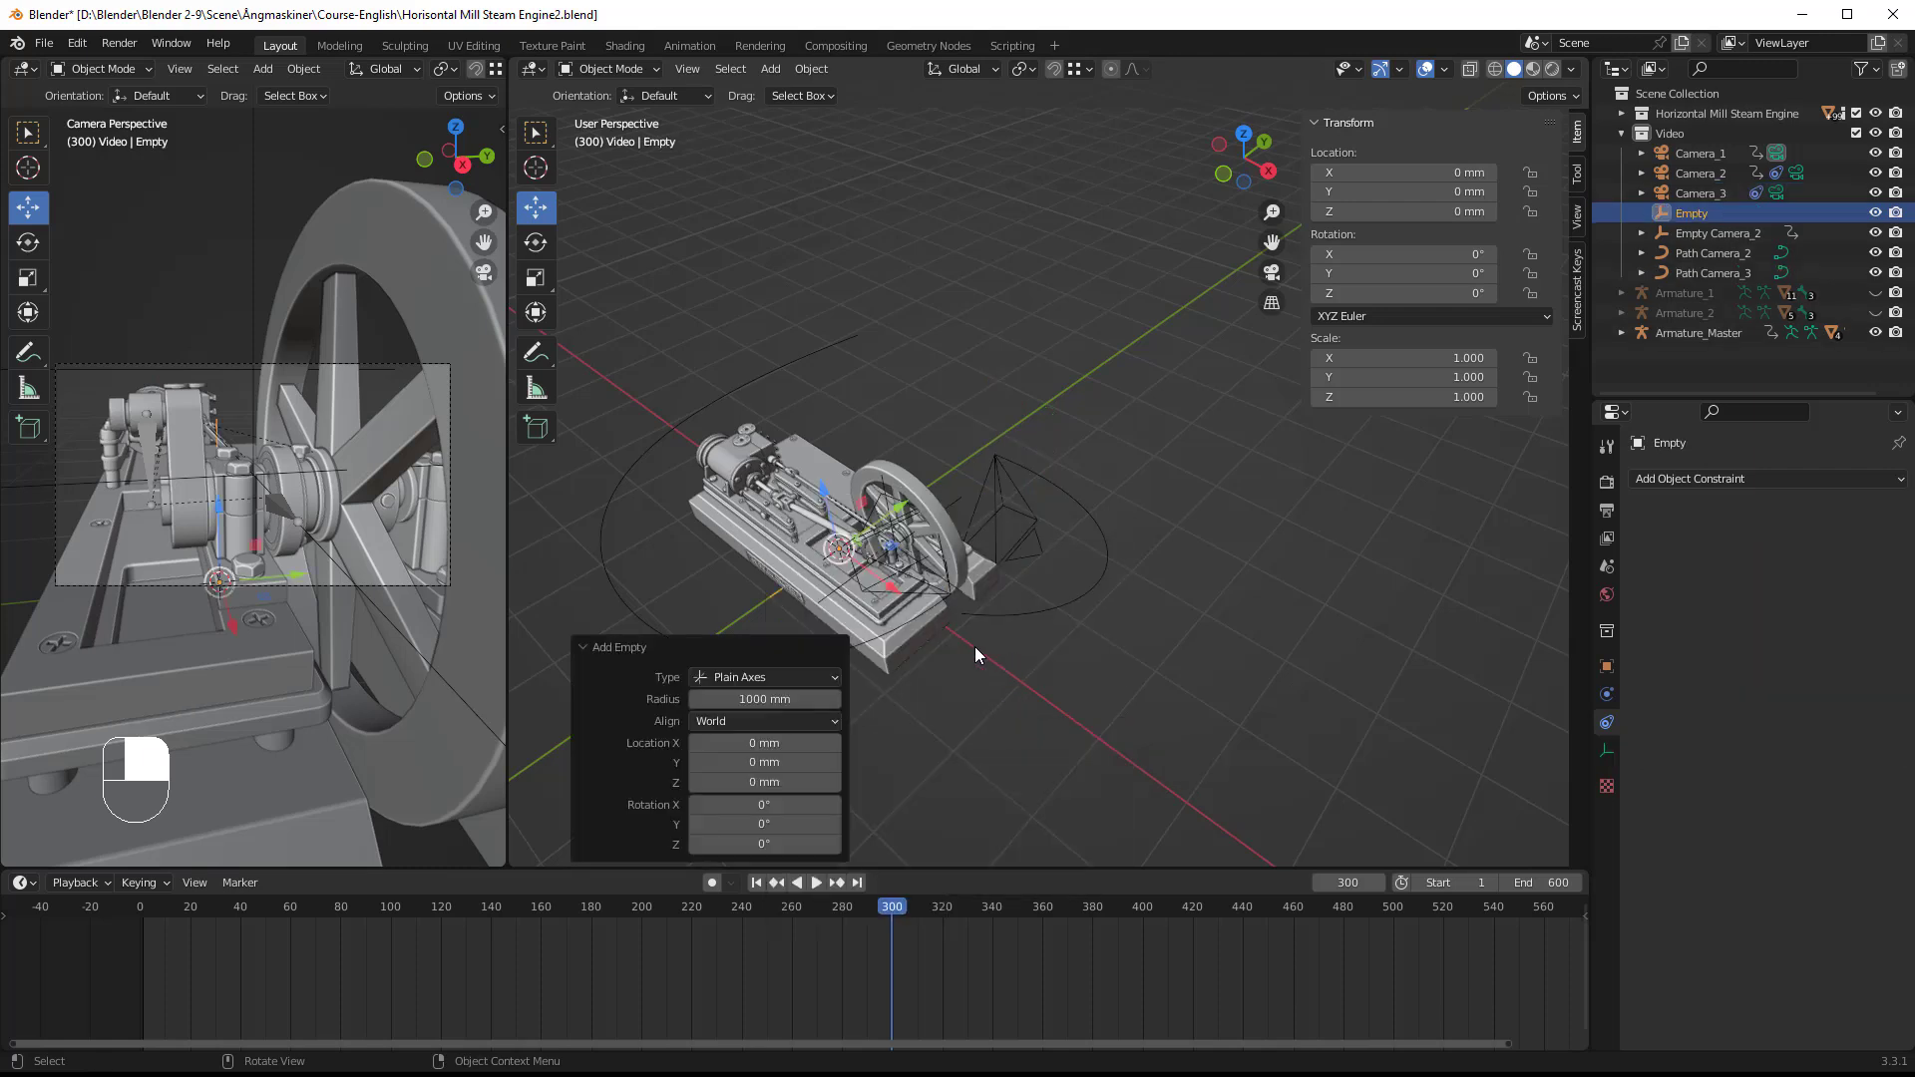
middle_click_drag(995, 678, 1026, 651)
left_click_drag(808, 531, 794, 462)
middle_click_drag(894, 577, 979, 576)
left_click_drag(787, 484, 1017, 499)
middle_click_drag(1010, 581, 1001, 604)
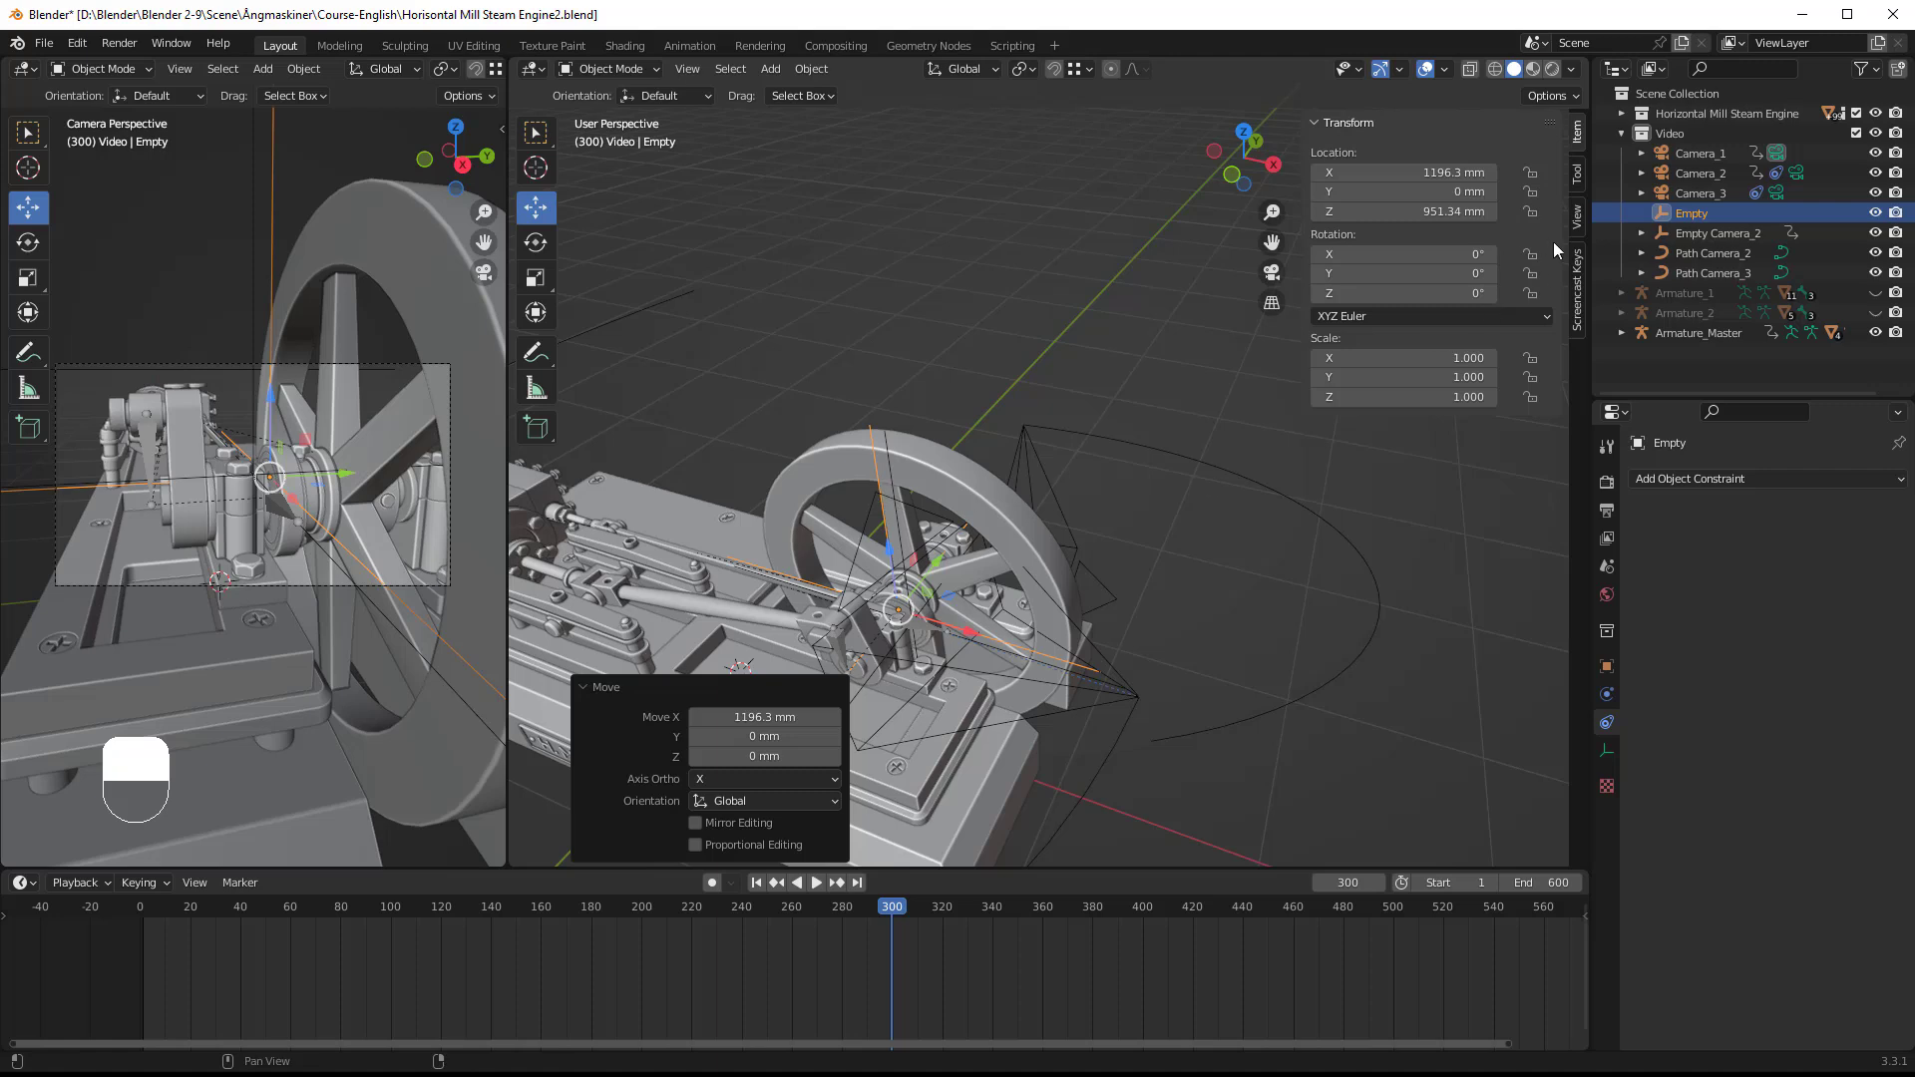
Step: Rename the new empty as Empty Camera_3
double_click(1707, 214)
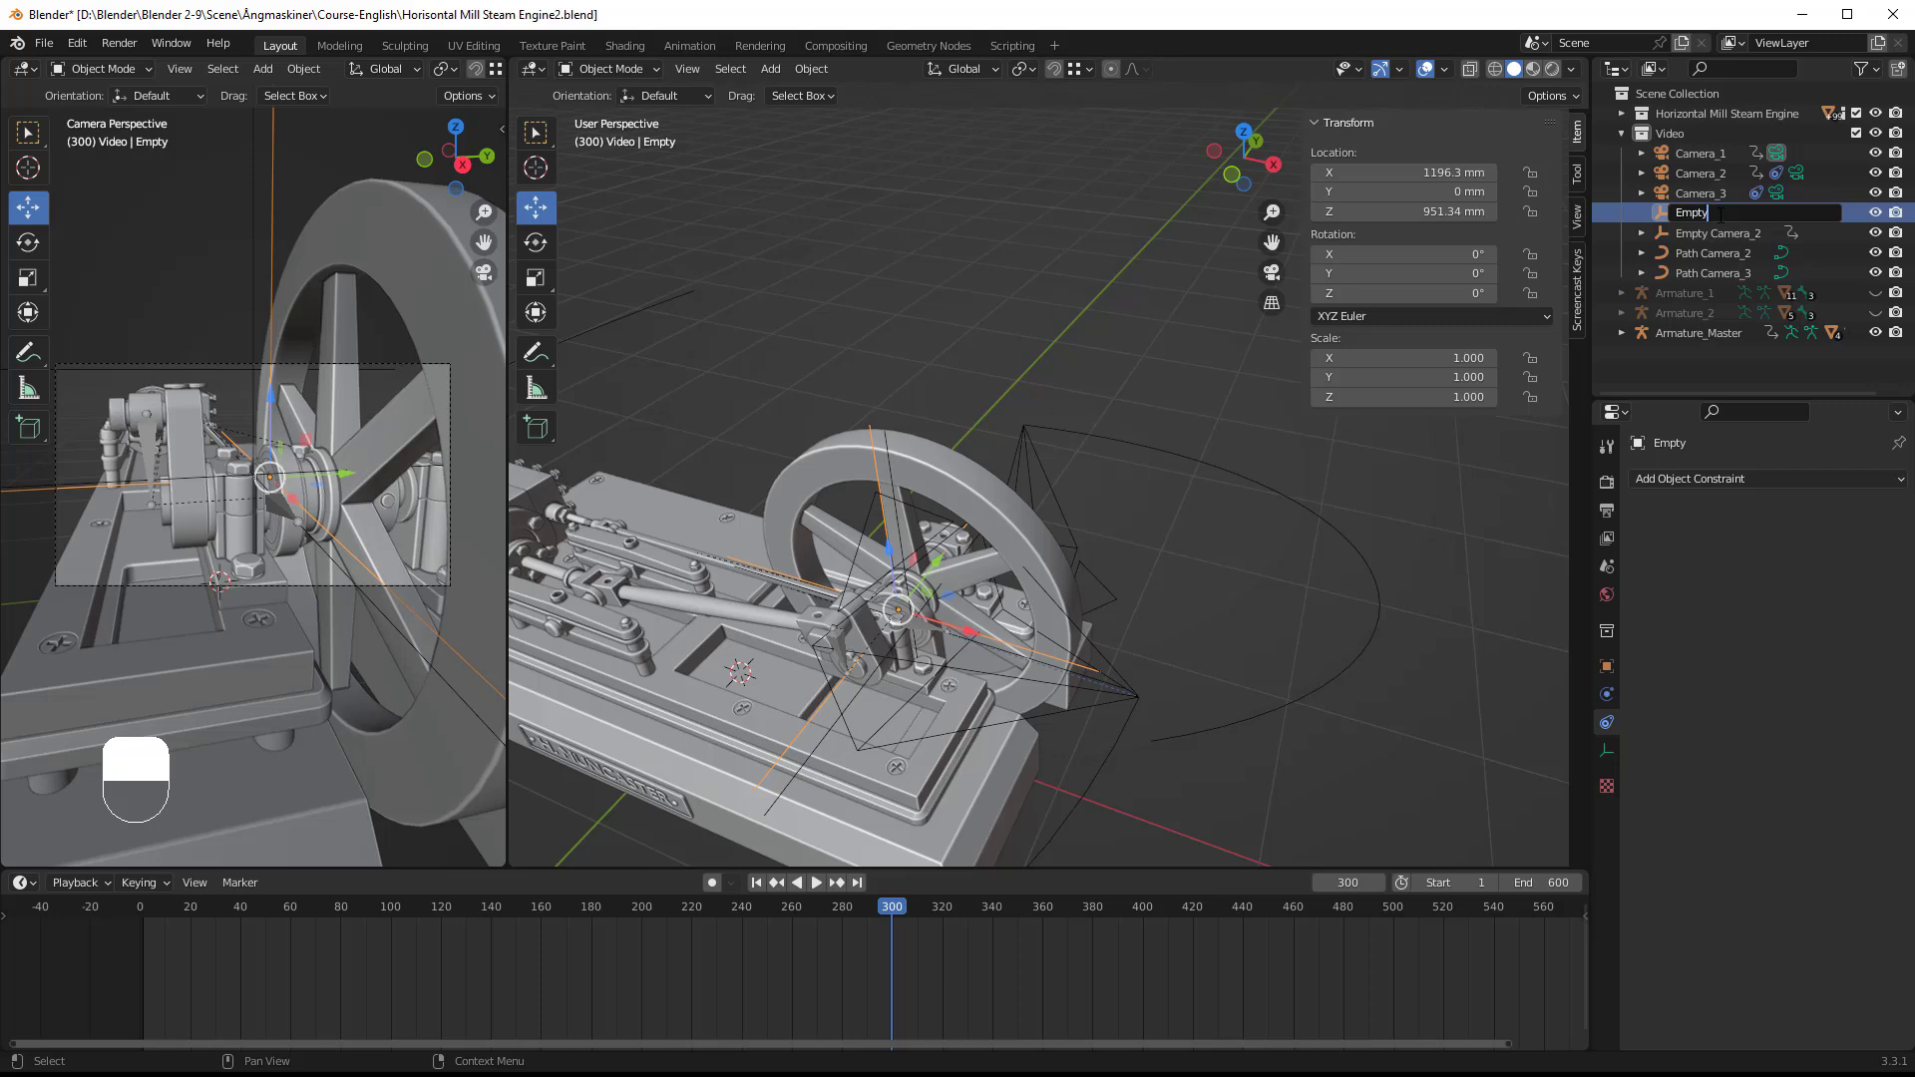
type("cAMERA")
key("BackSpace")
key("BackSpace")
key("BackSpace")
key("BackSpace")
key("BackSpace")
key("BackSpace")
type("Camera")
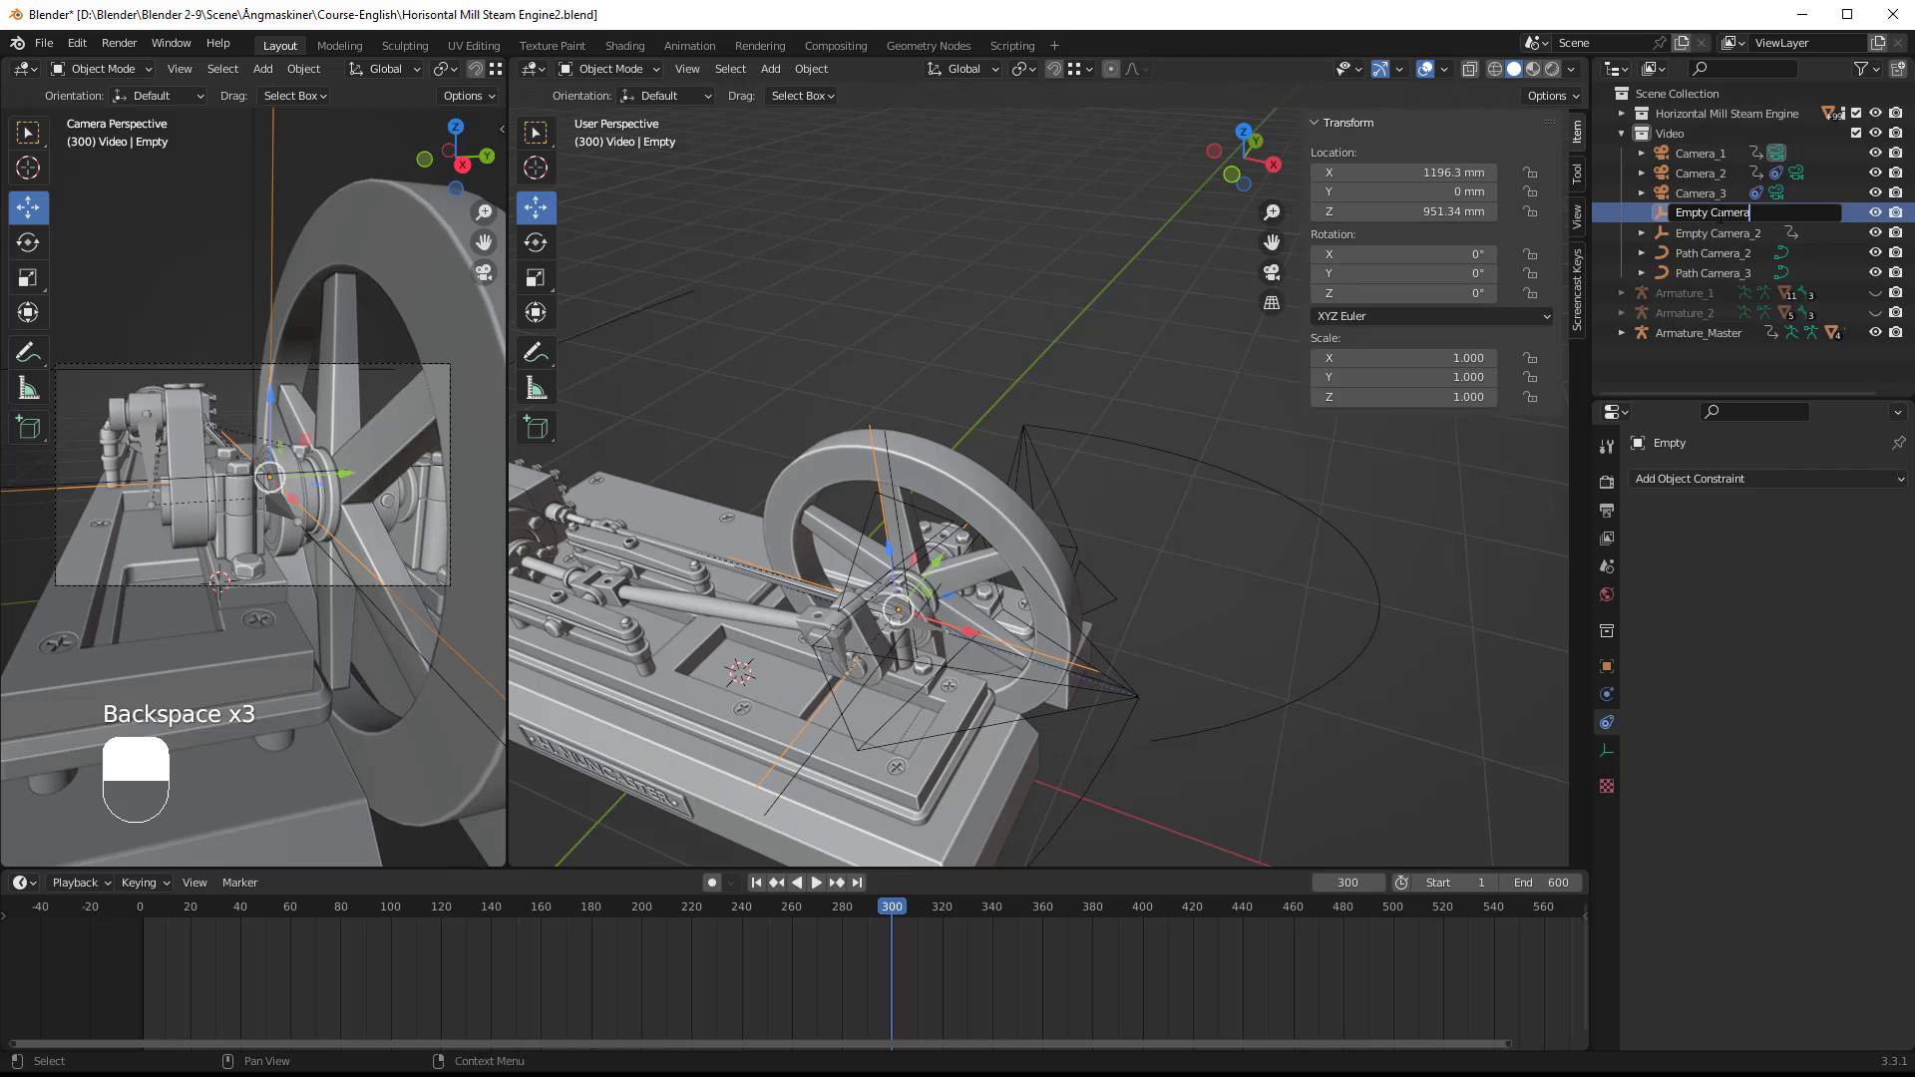
type("_3")
key("Return")
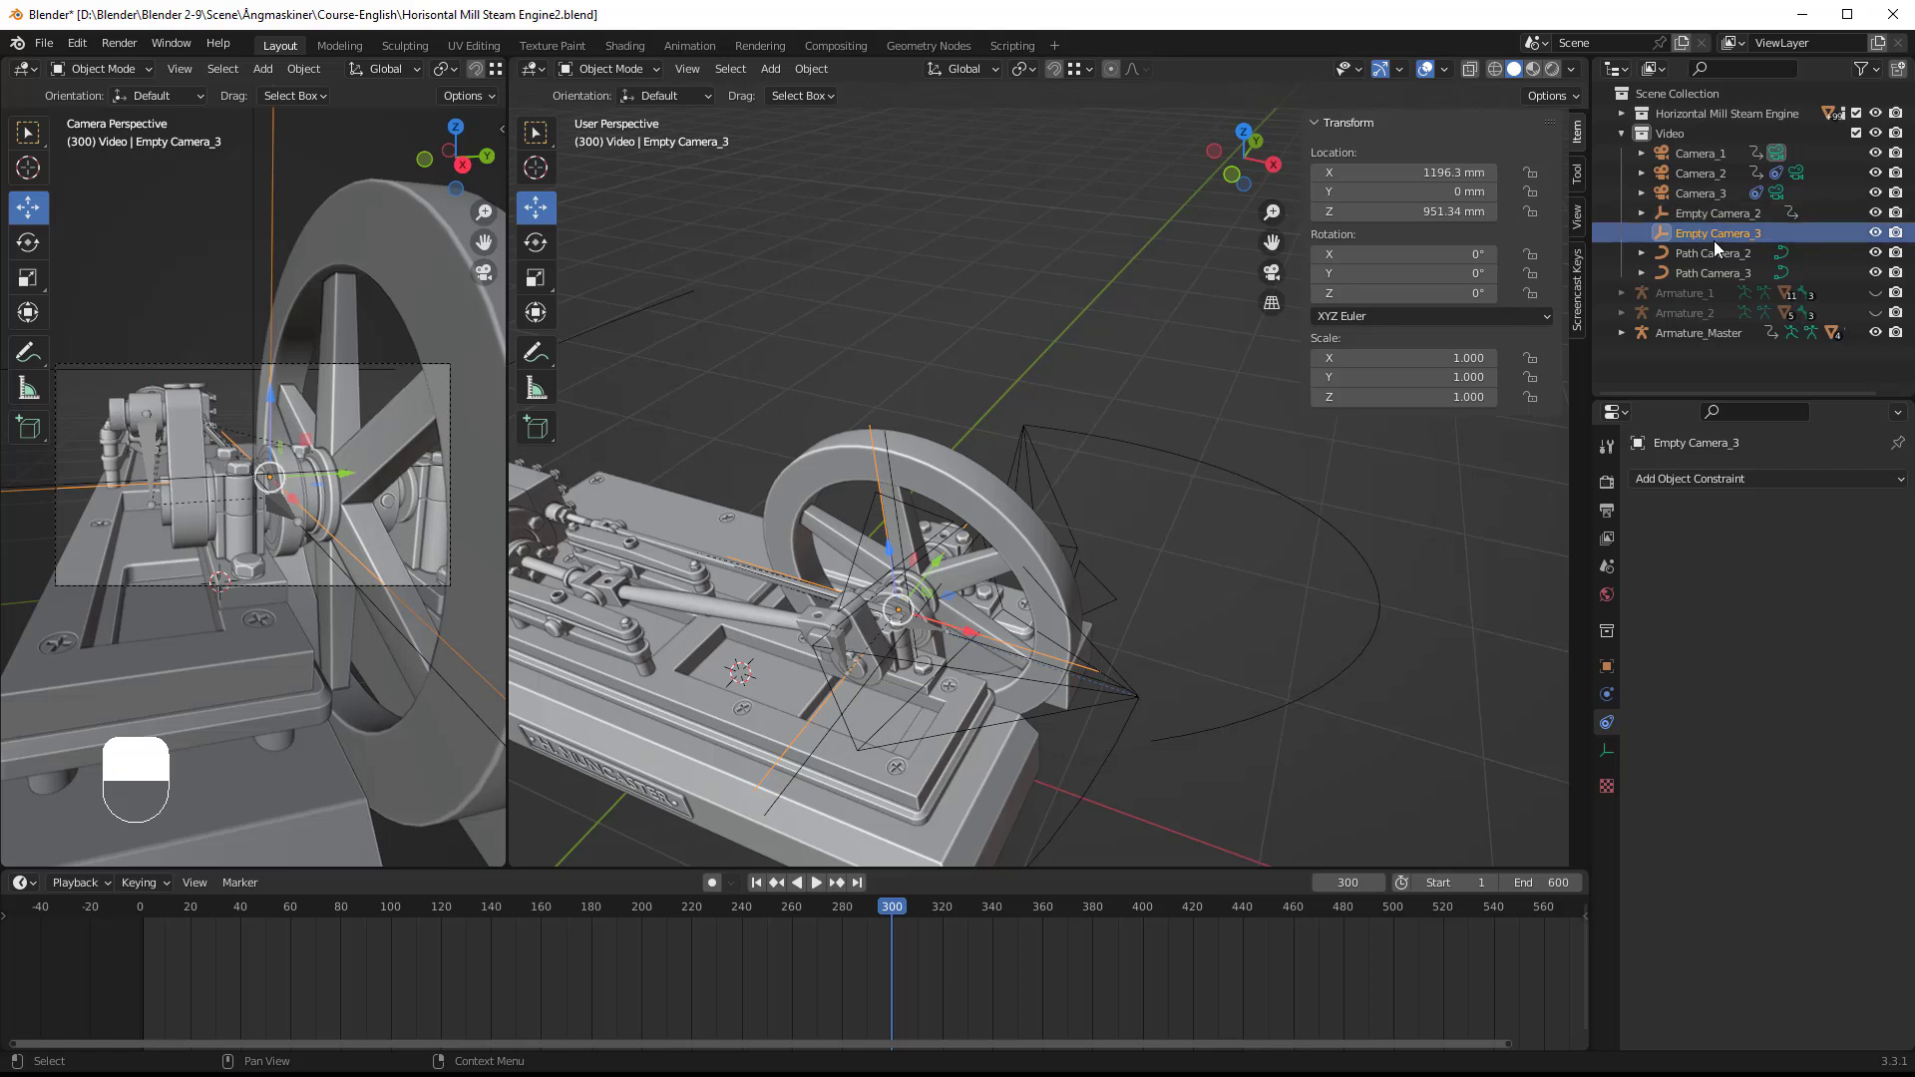
Step: Add a Track To constraint to Camera_3 with Empty Camera_3 as its target
left_click(1058, 513)
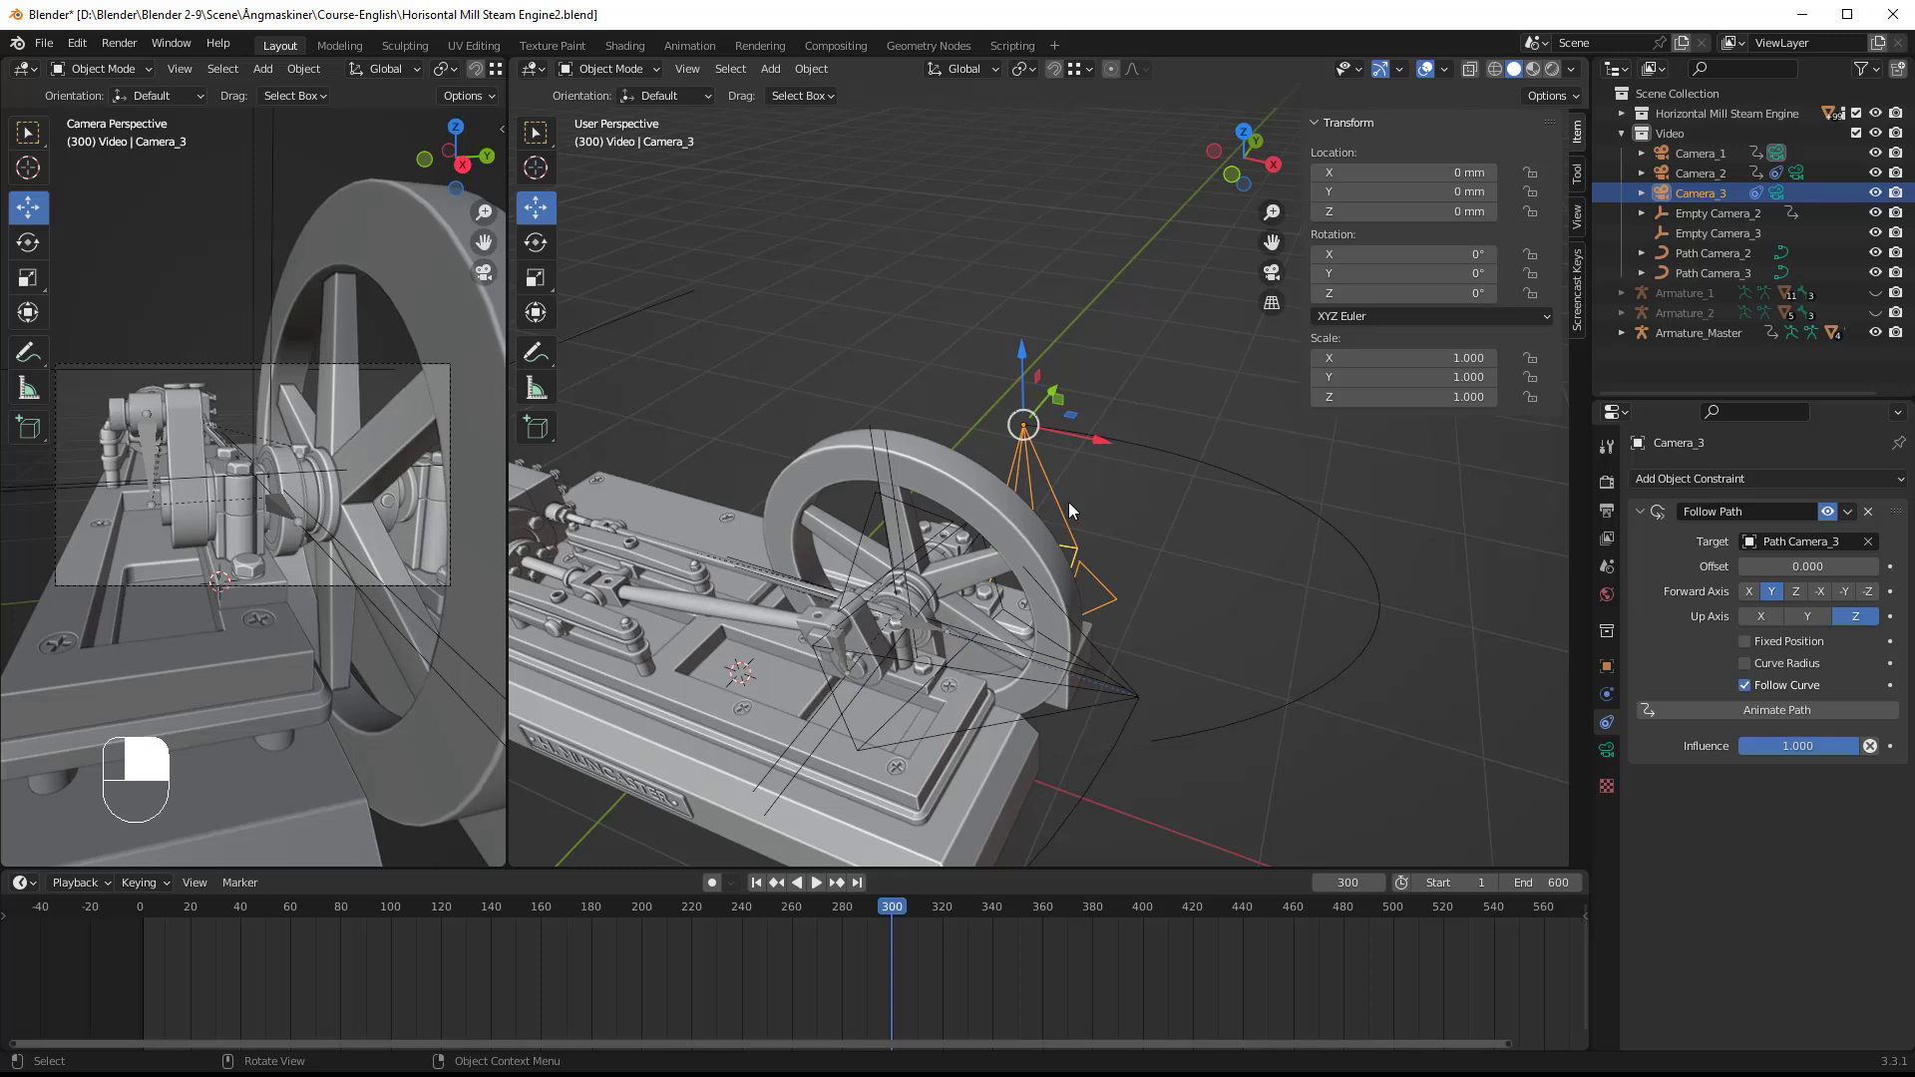
left_click(1797, 480)
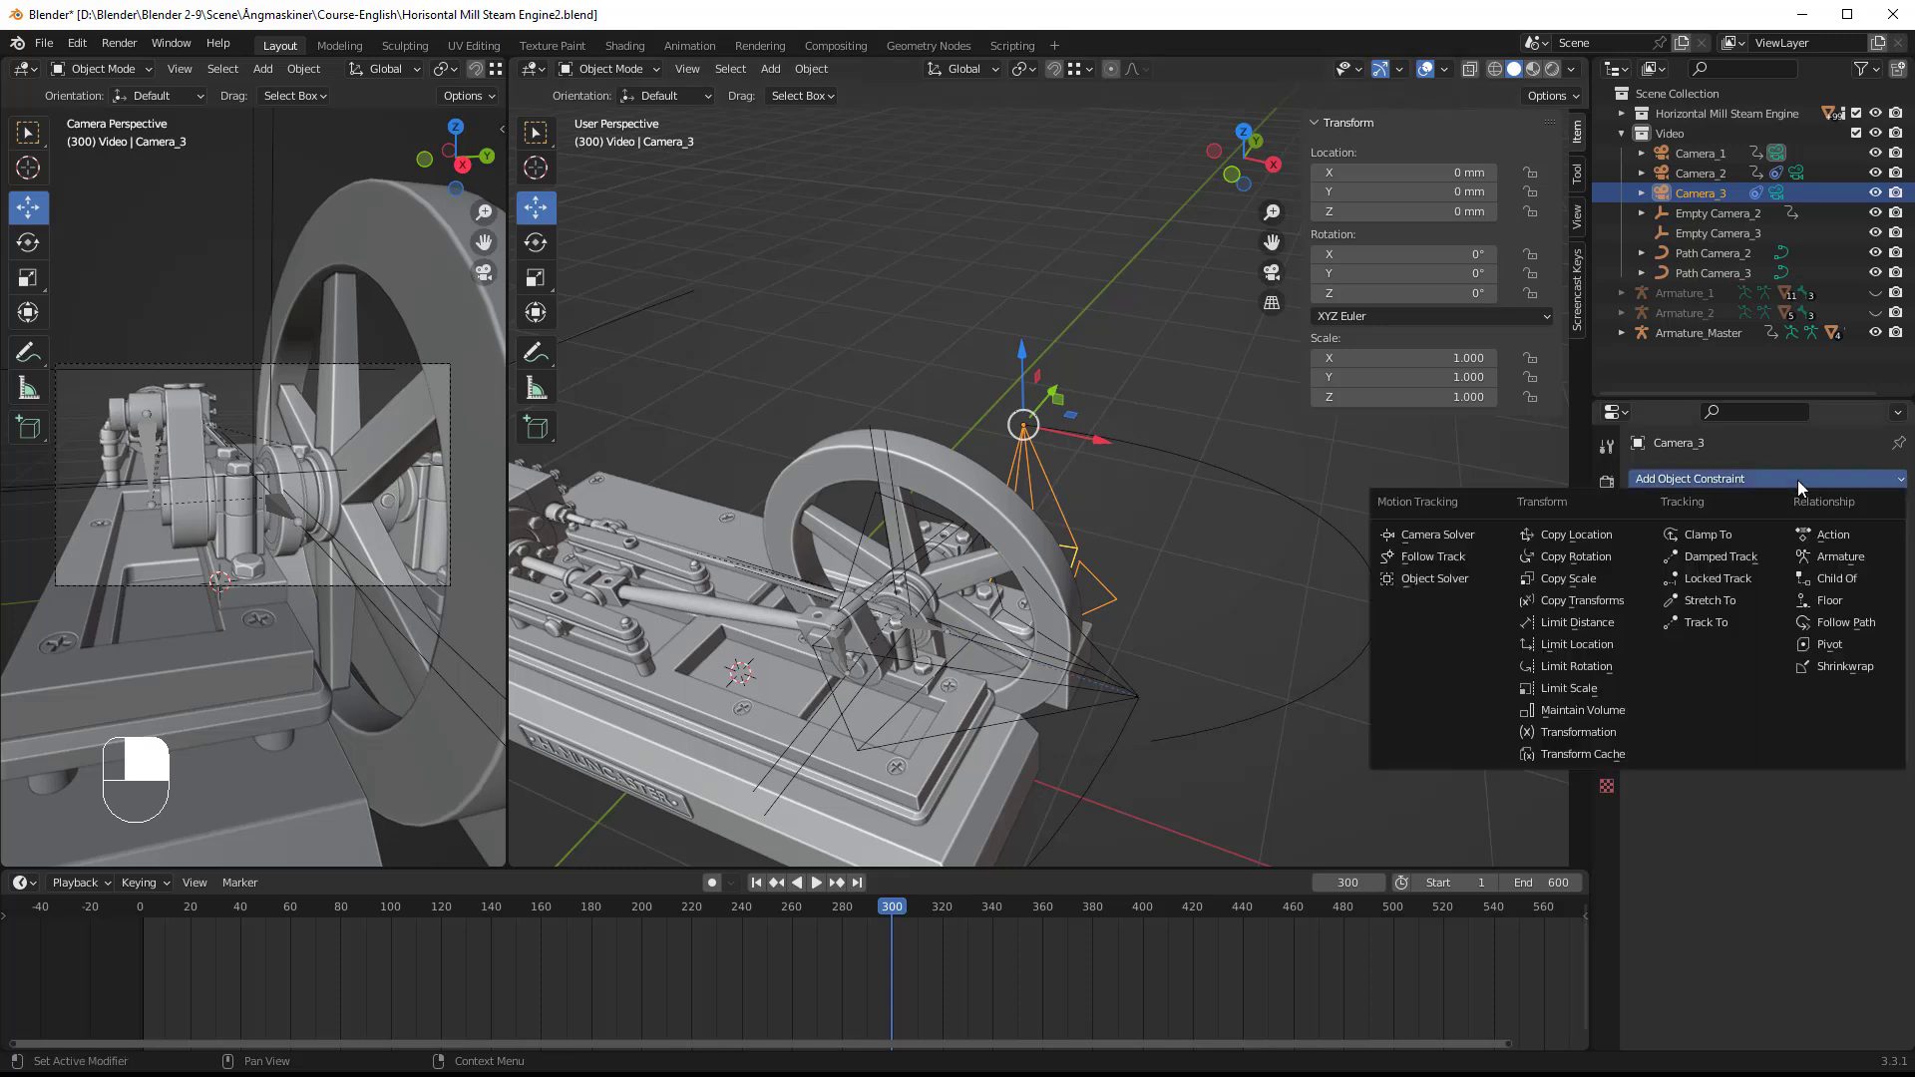
left_click(1695, 624)
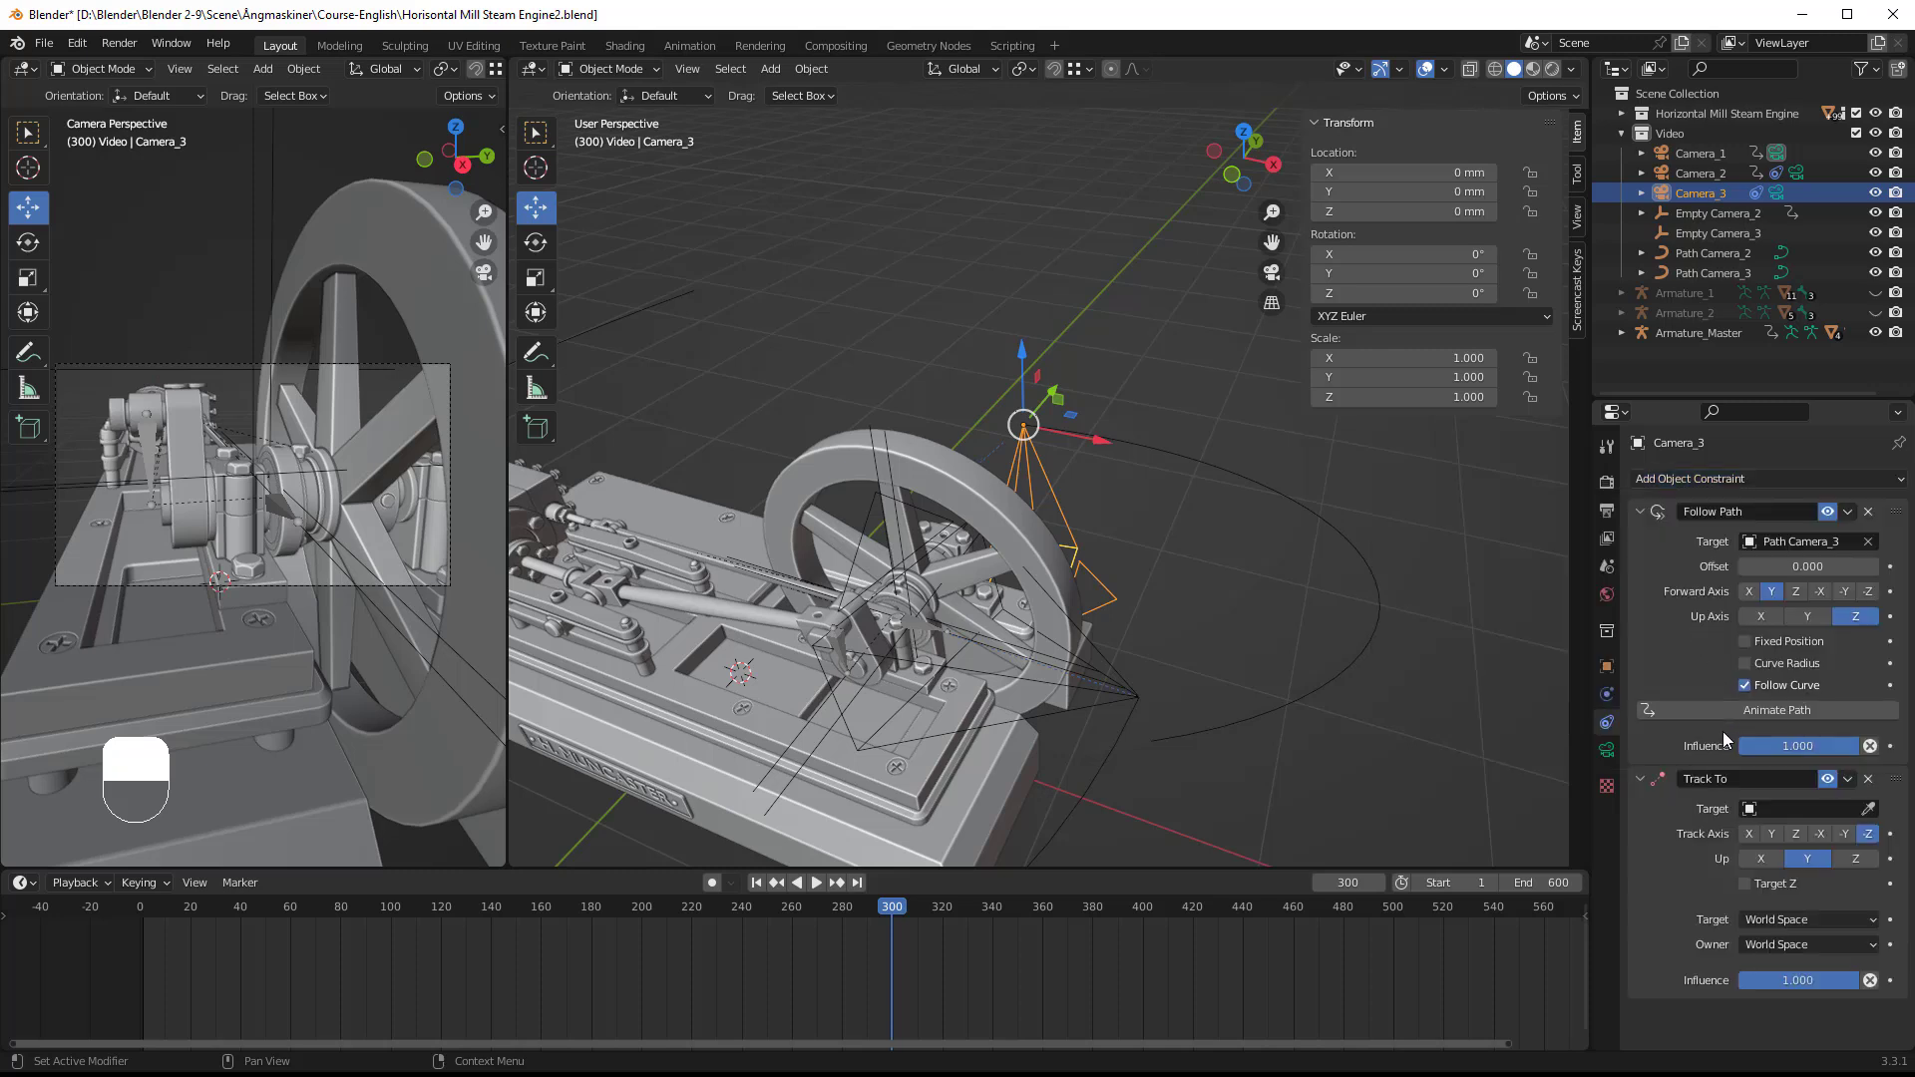
left_click(1868, 816)
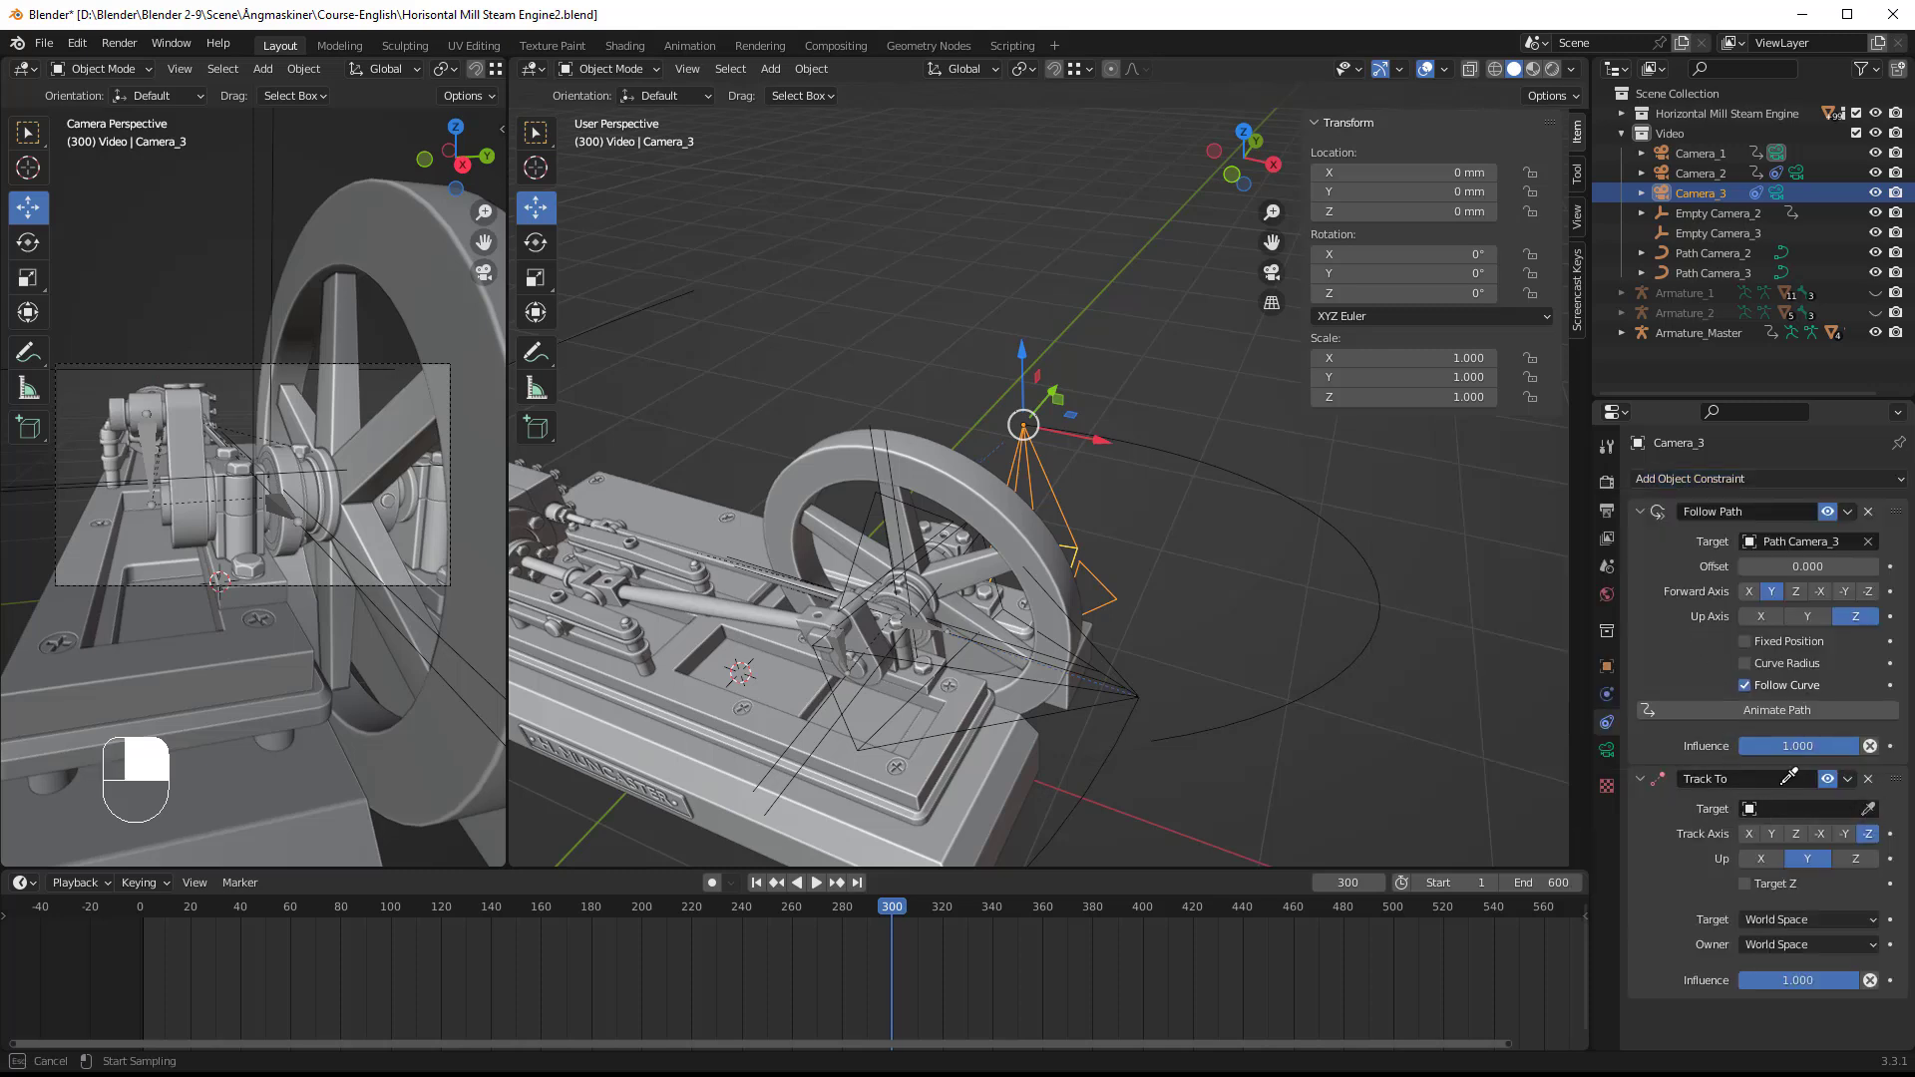
left_click(877, 420)
middle_click_drag(1107, 537, 1061, 552)
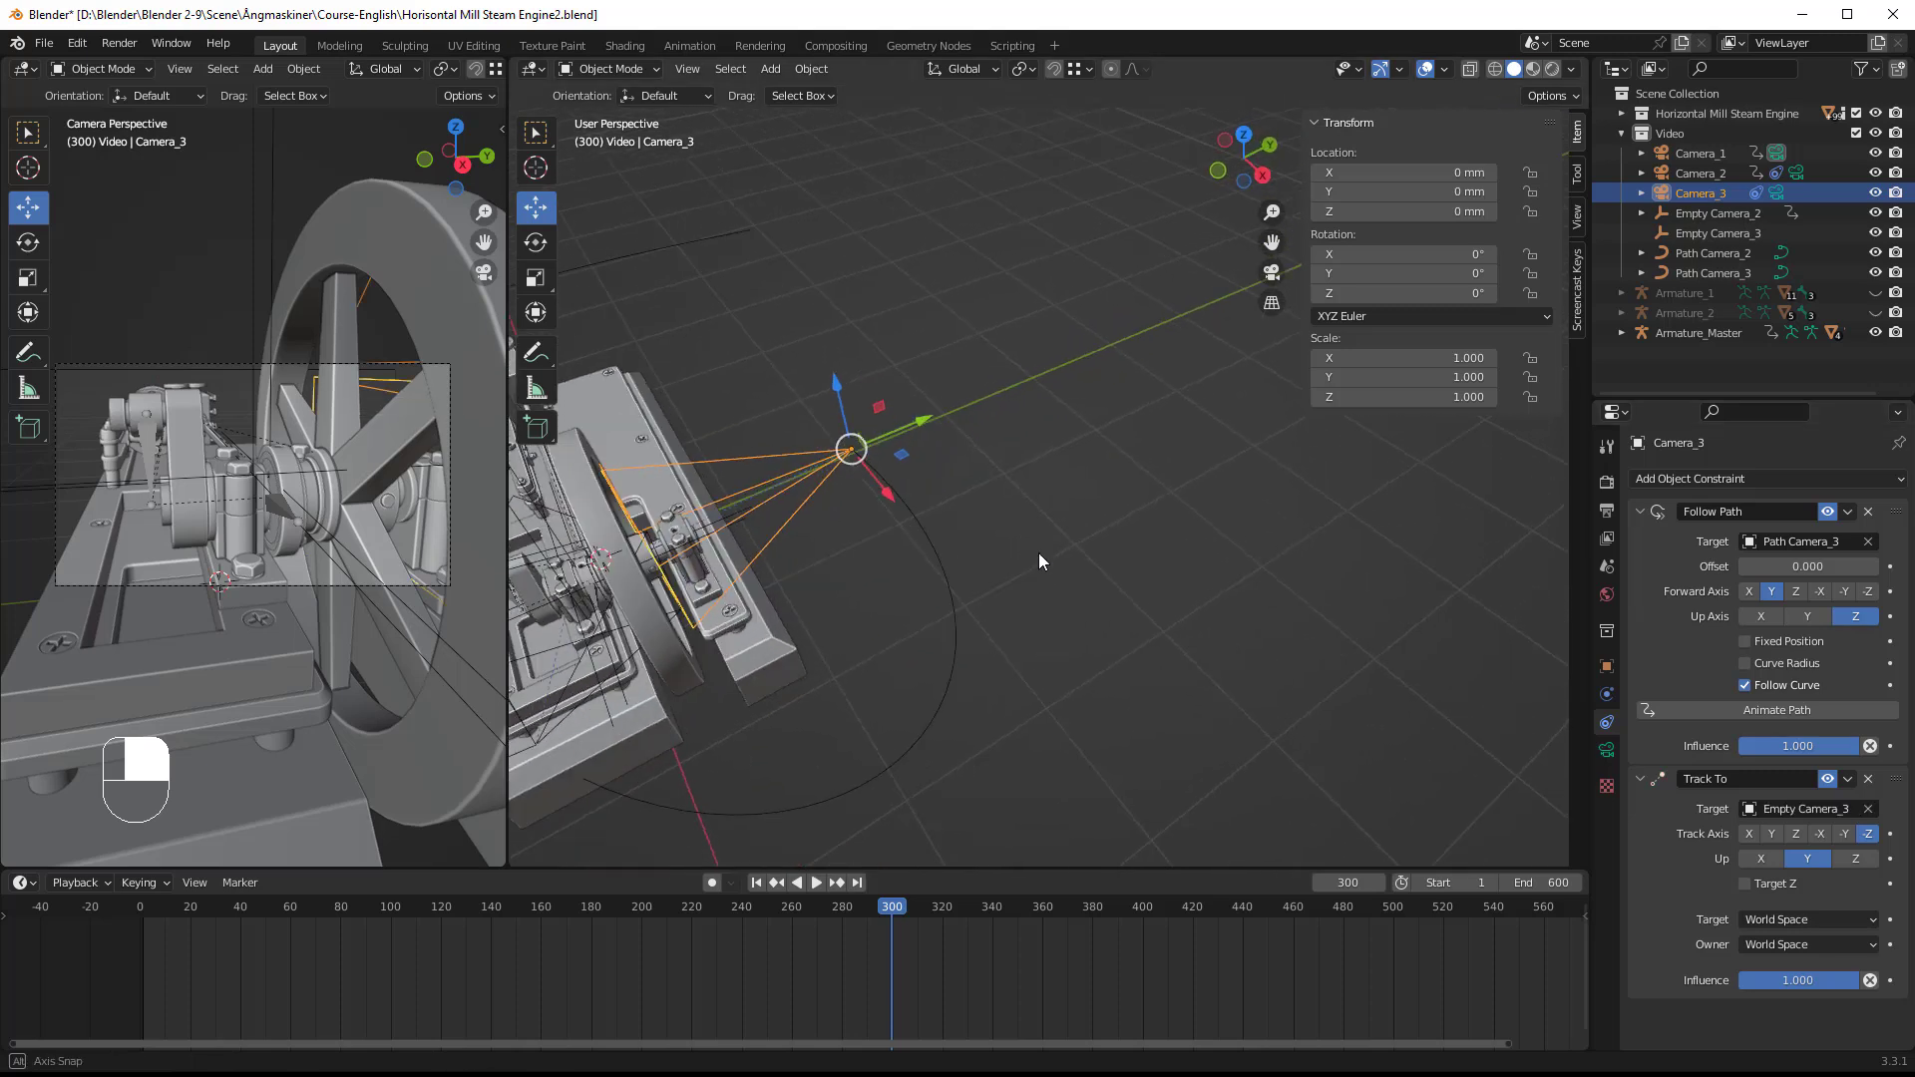
middle_click_drag(913, 580, 616, 446, "shift")
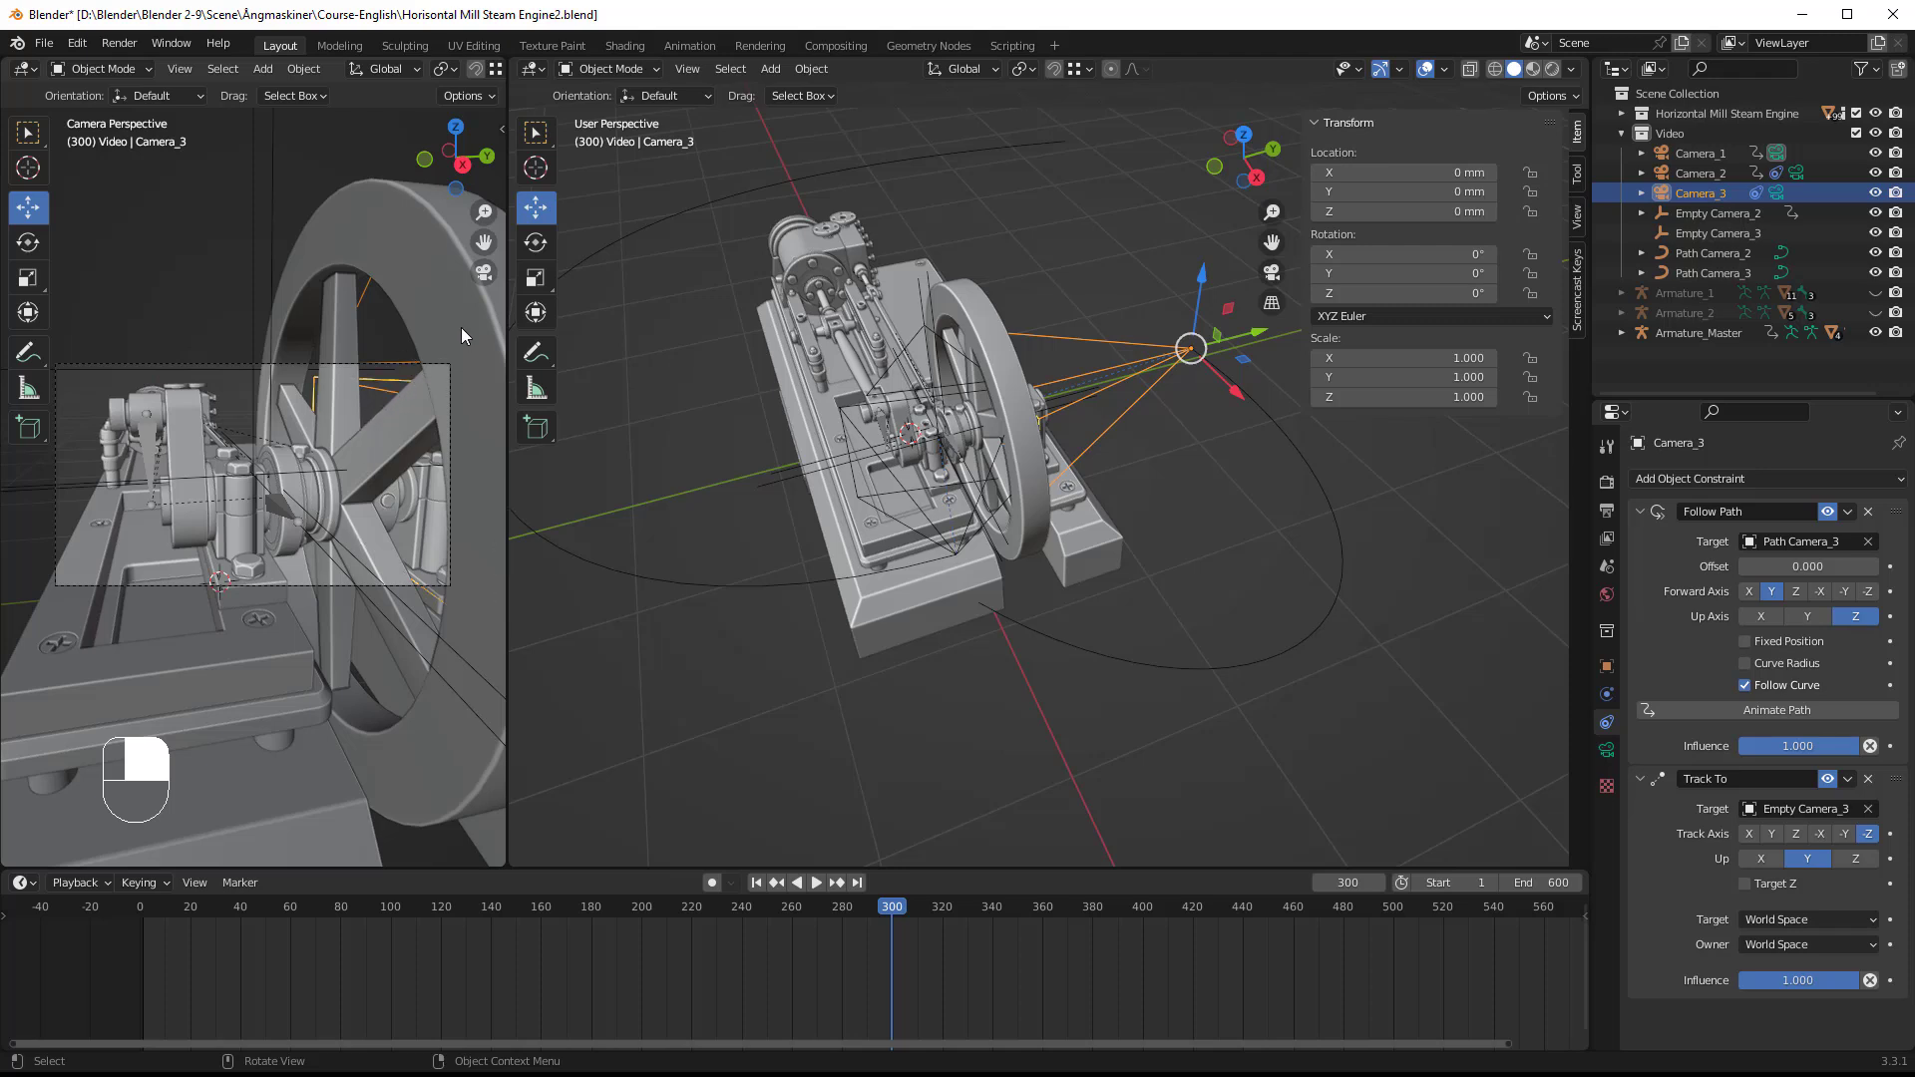
Step: Replace Camera_2 with Camera_3 as the local camera of the camera-perspective viewport
key("n")
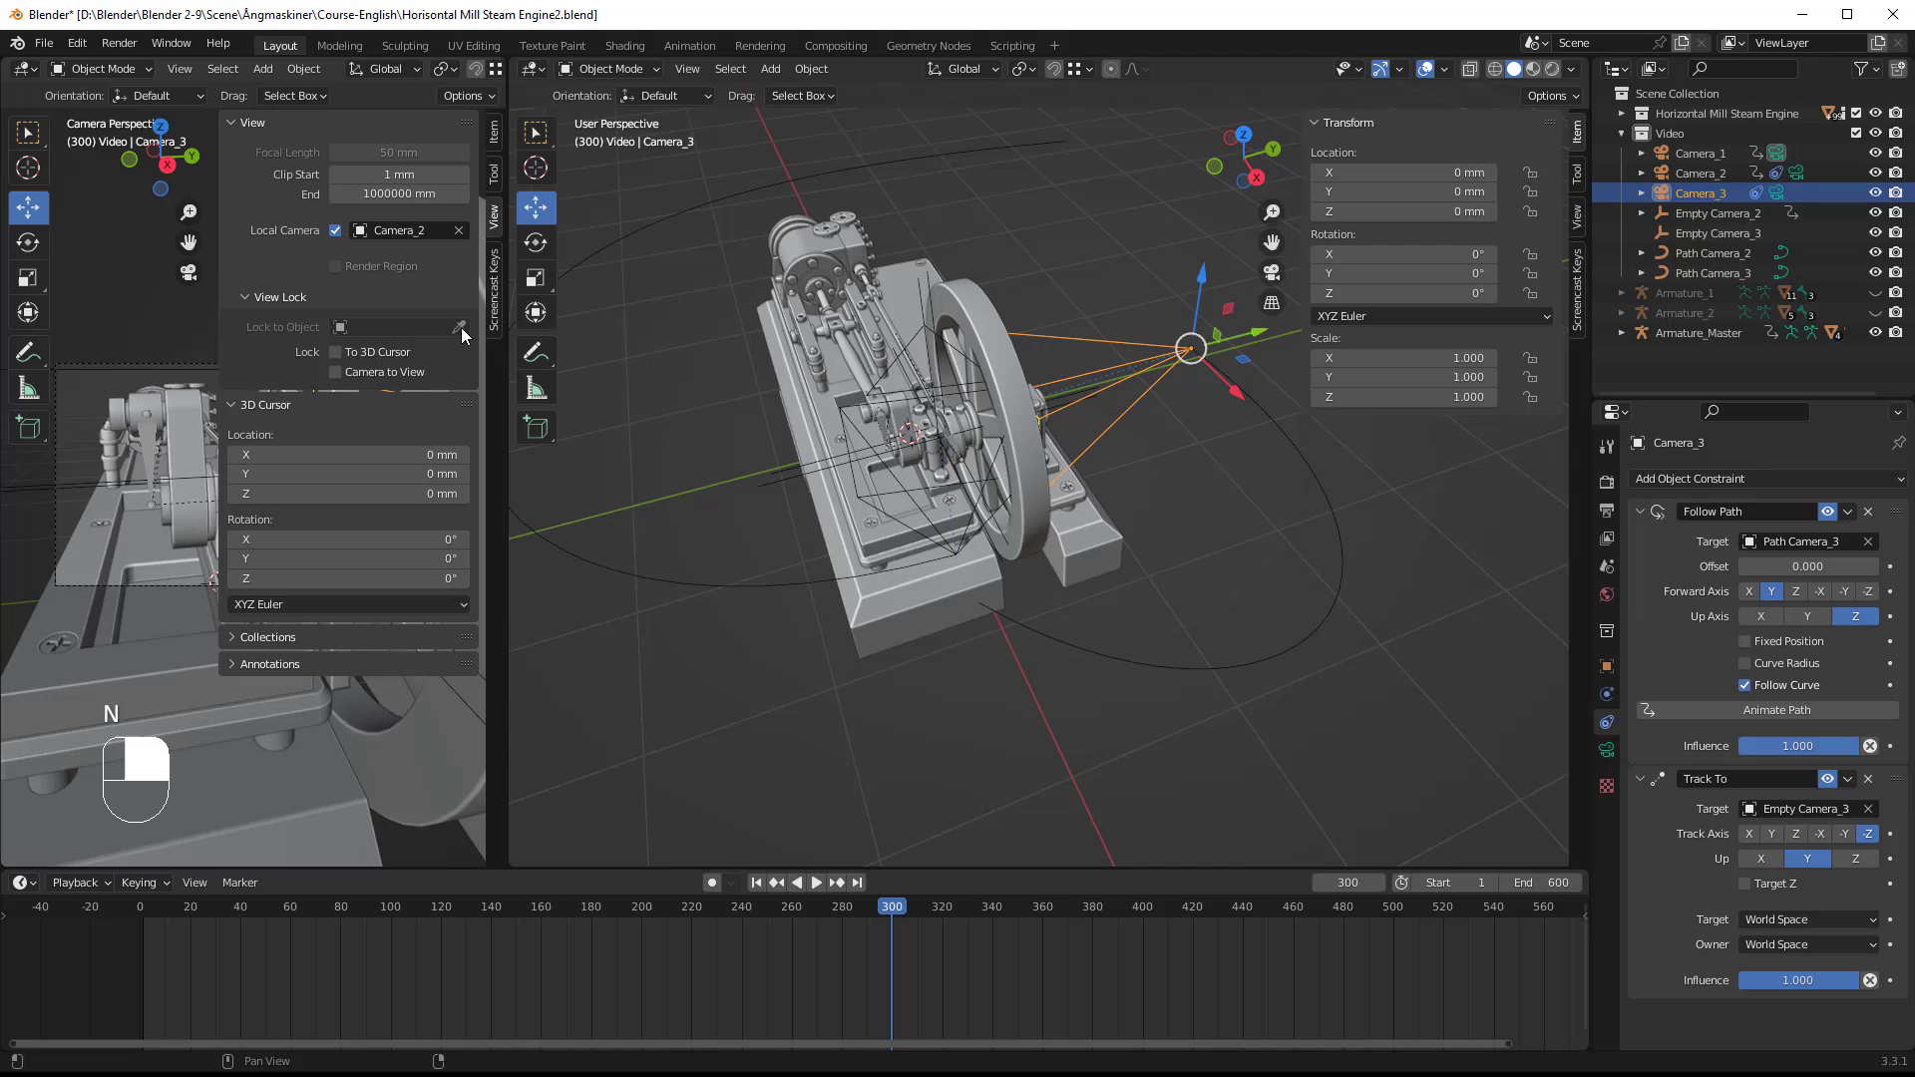
left_click(458, 230)
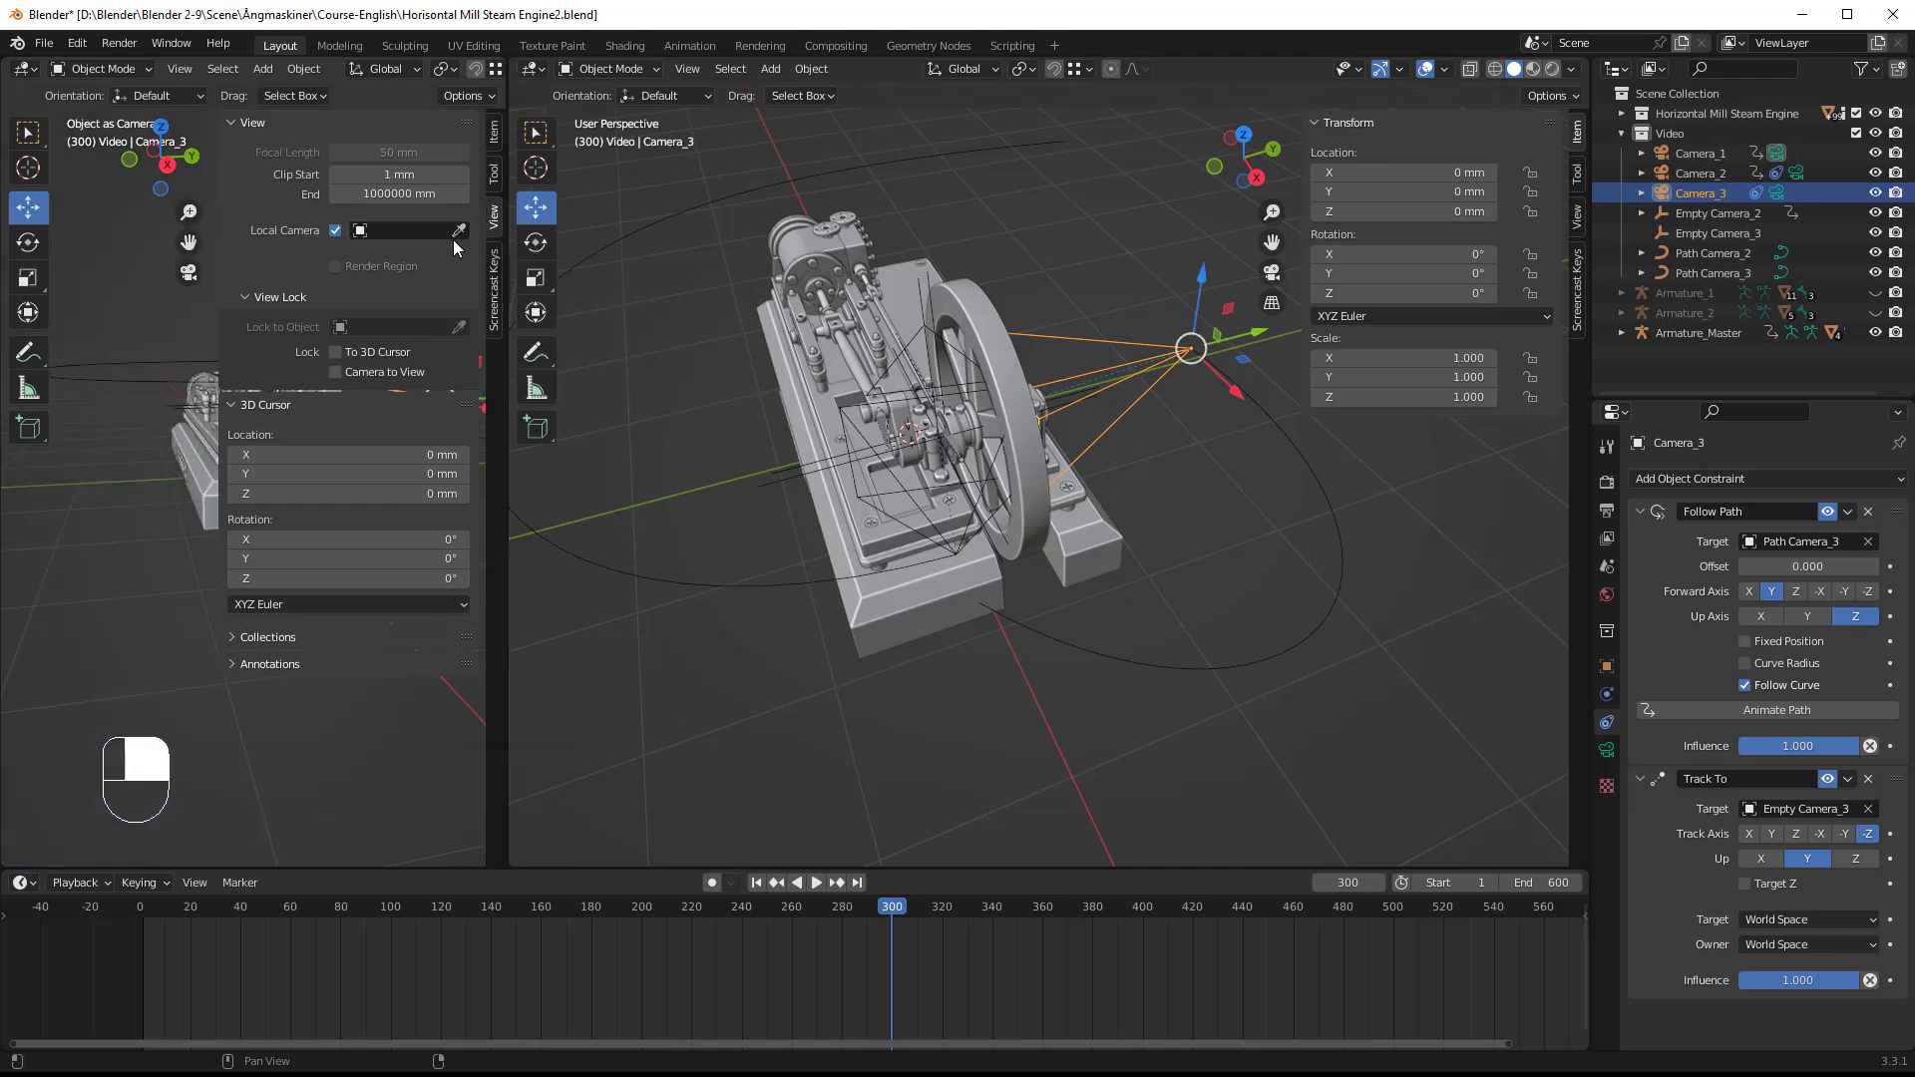
left_click(459, 231)
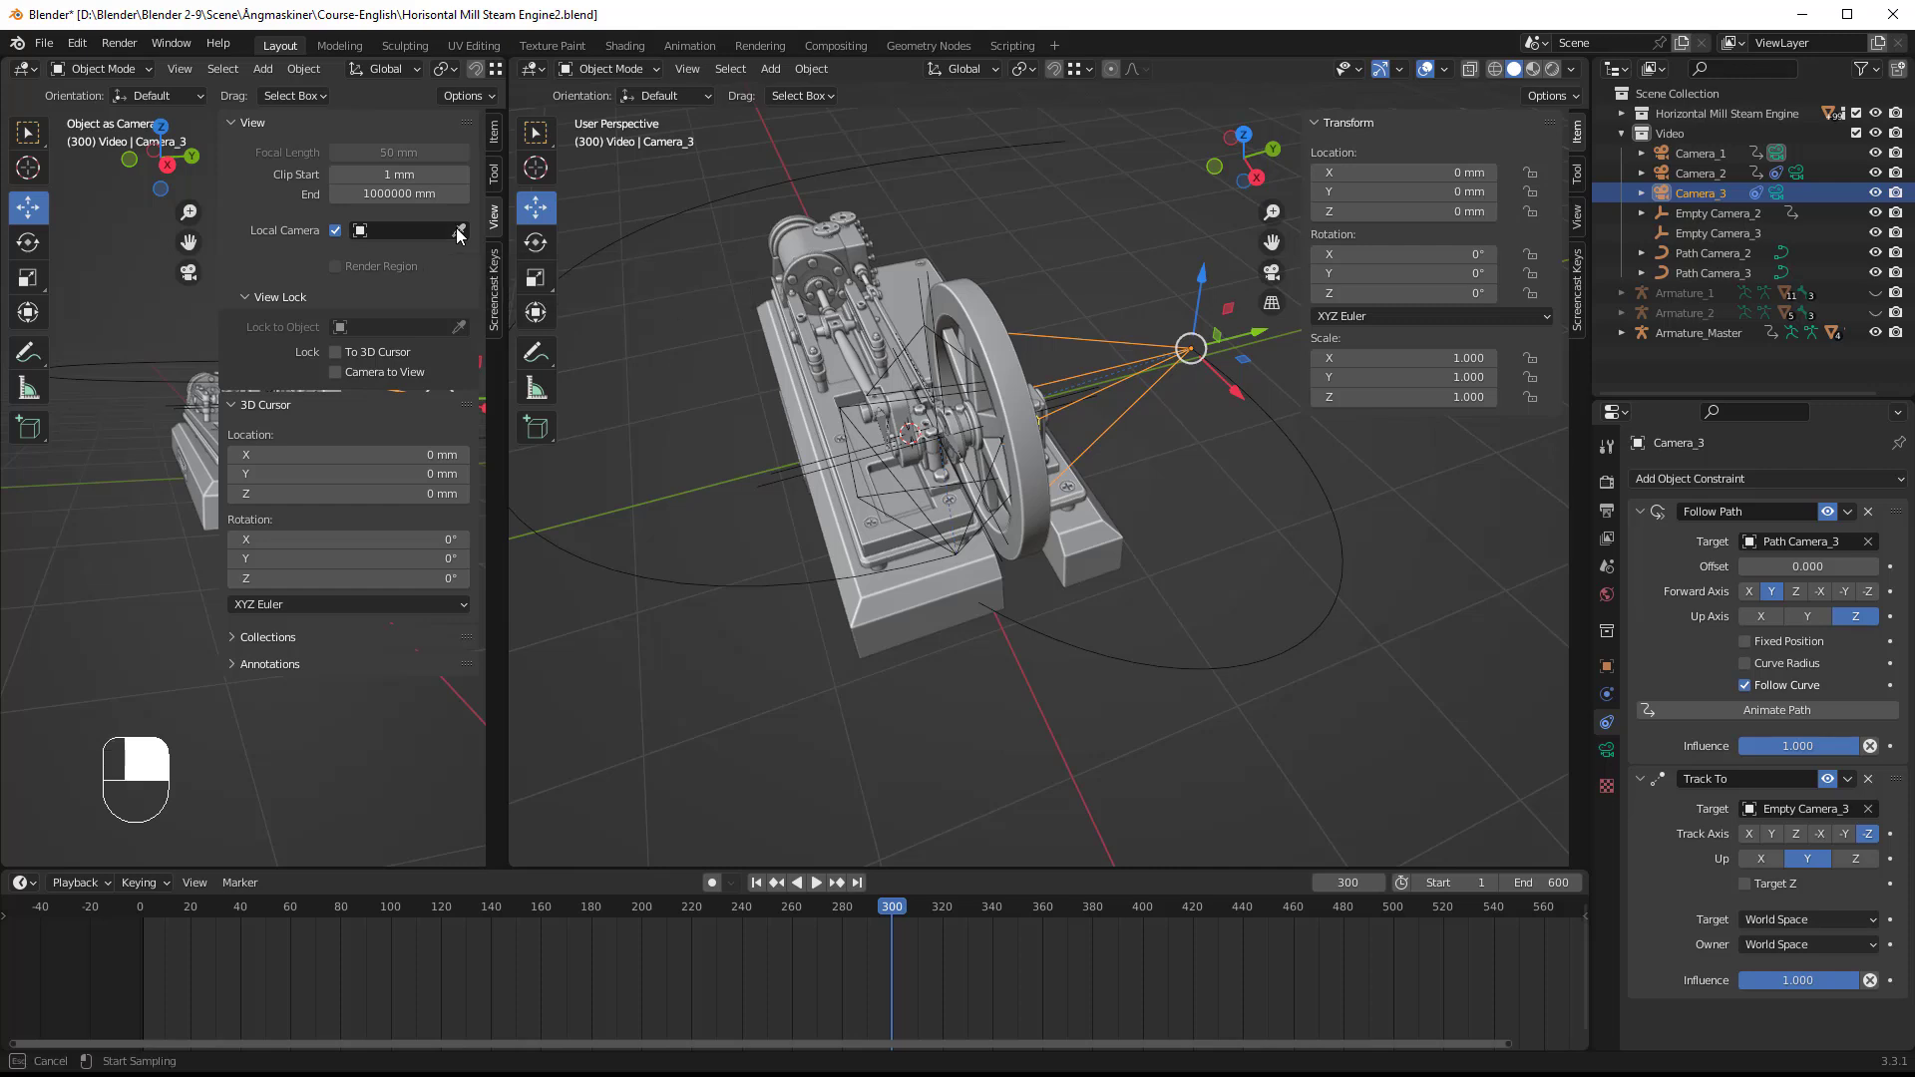
left_click(1130, 406)
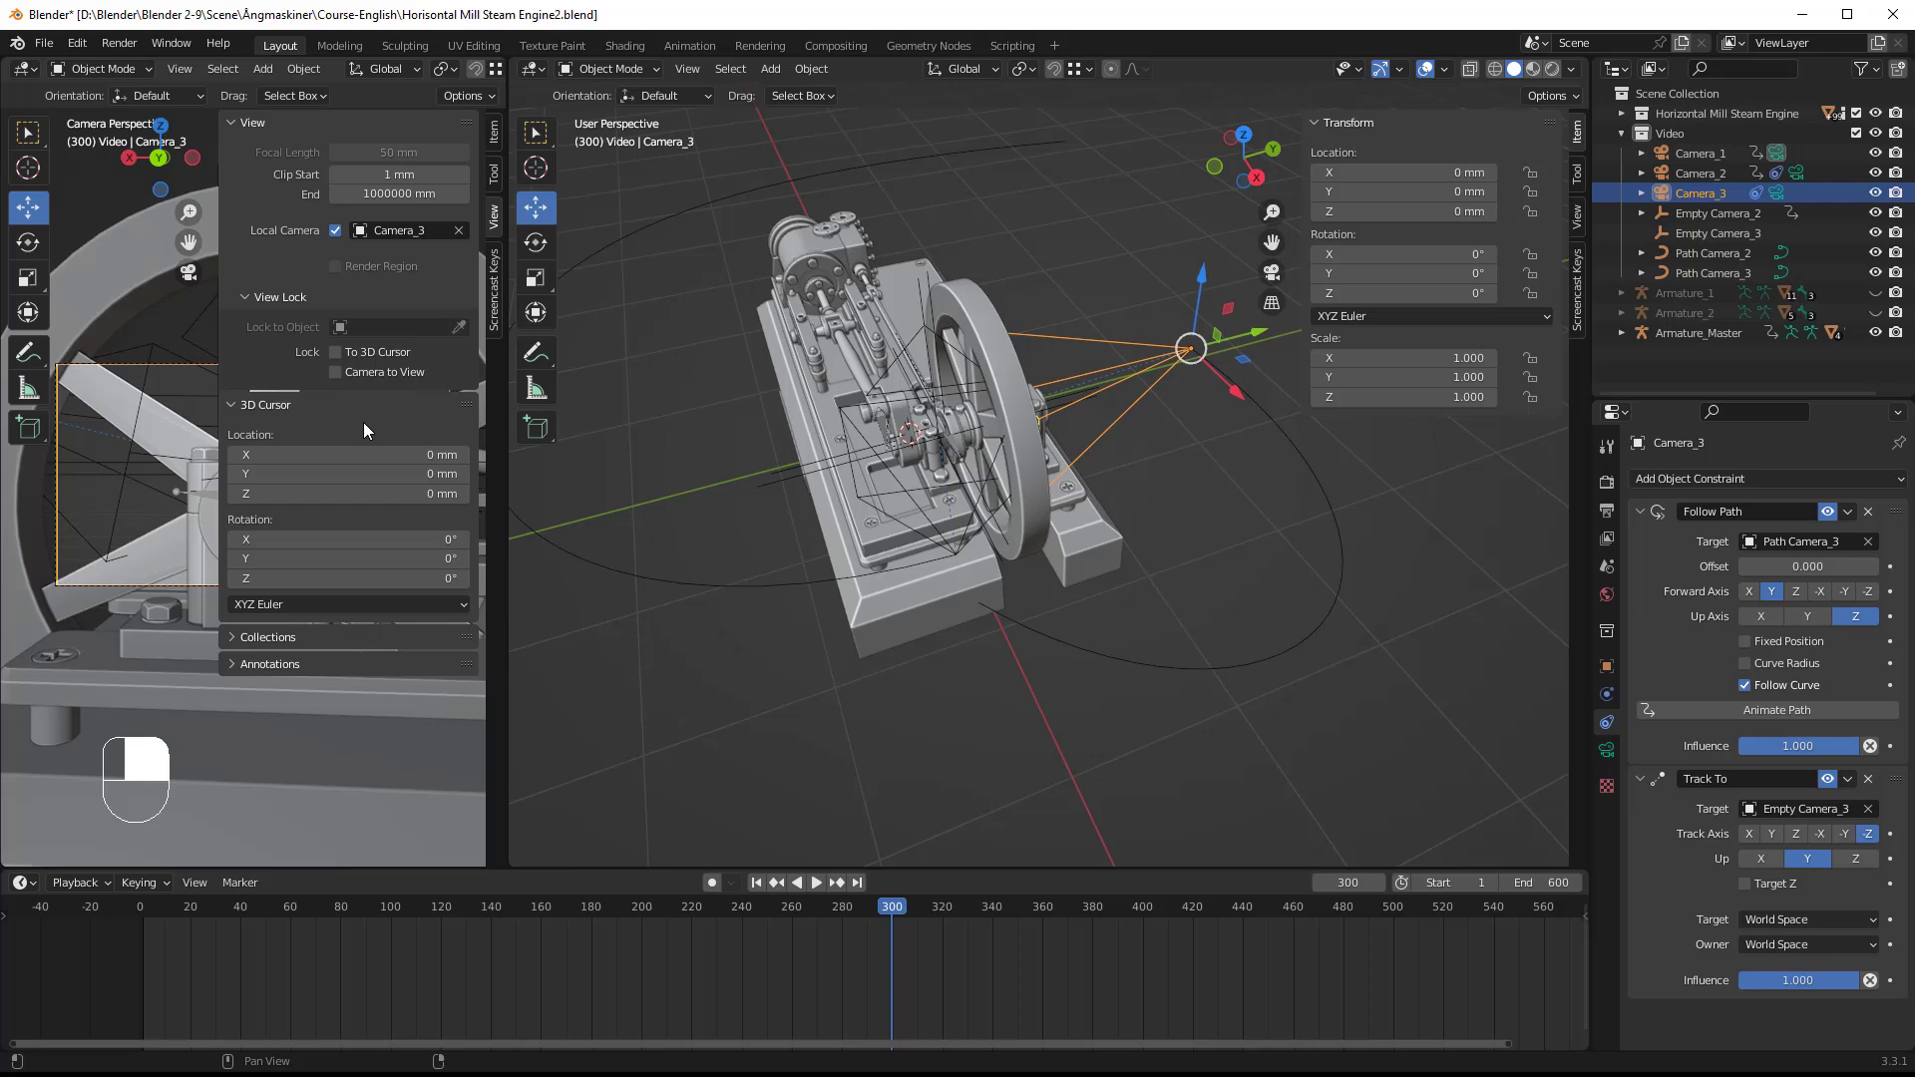
key("n")
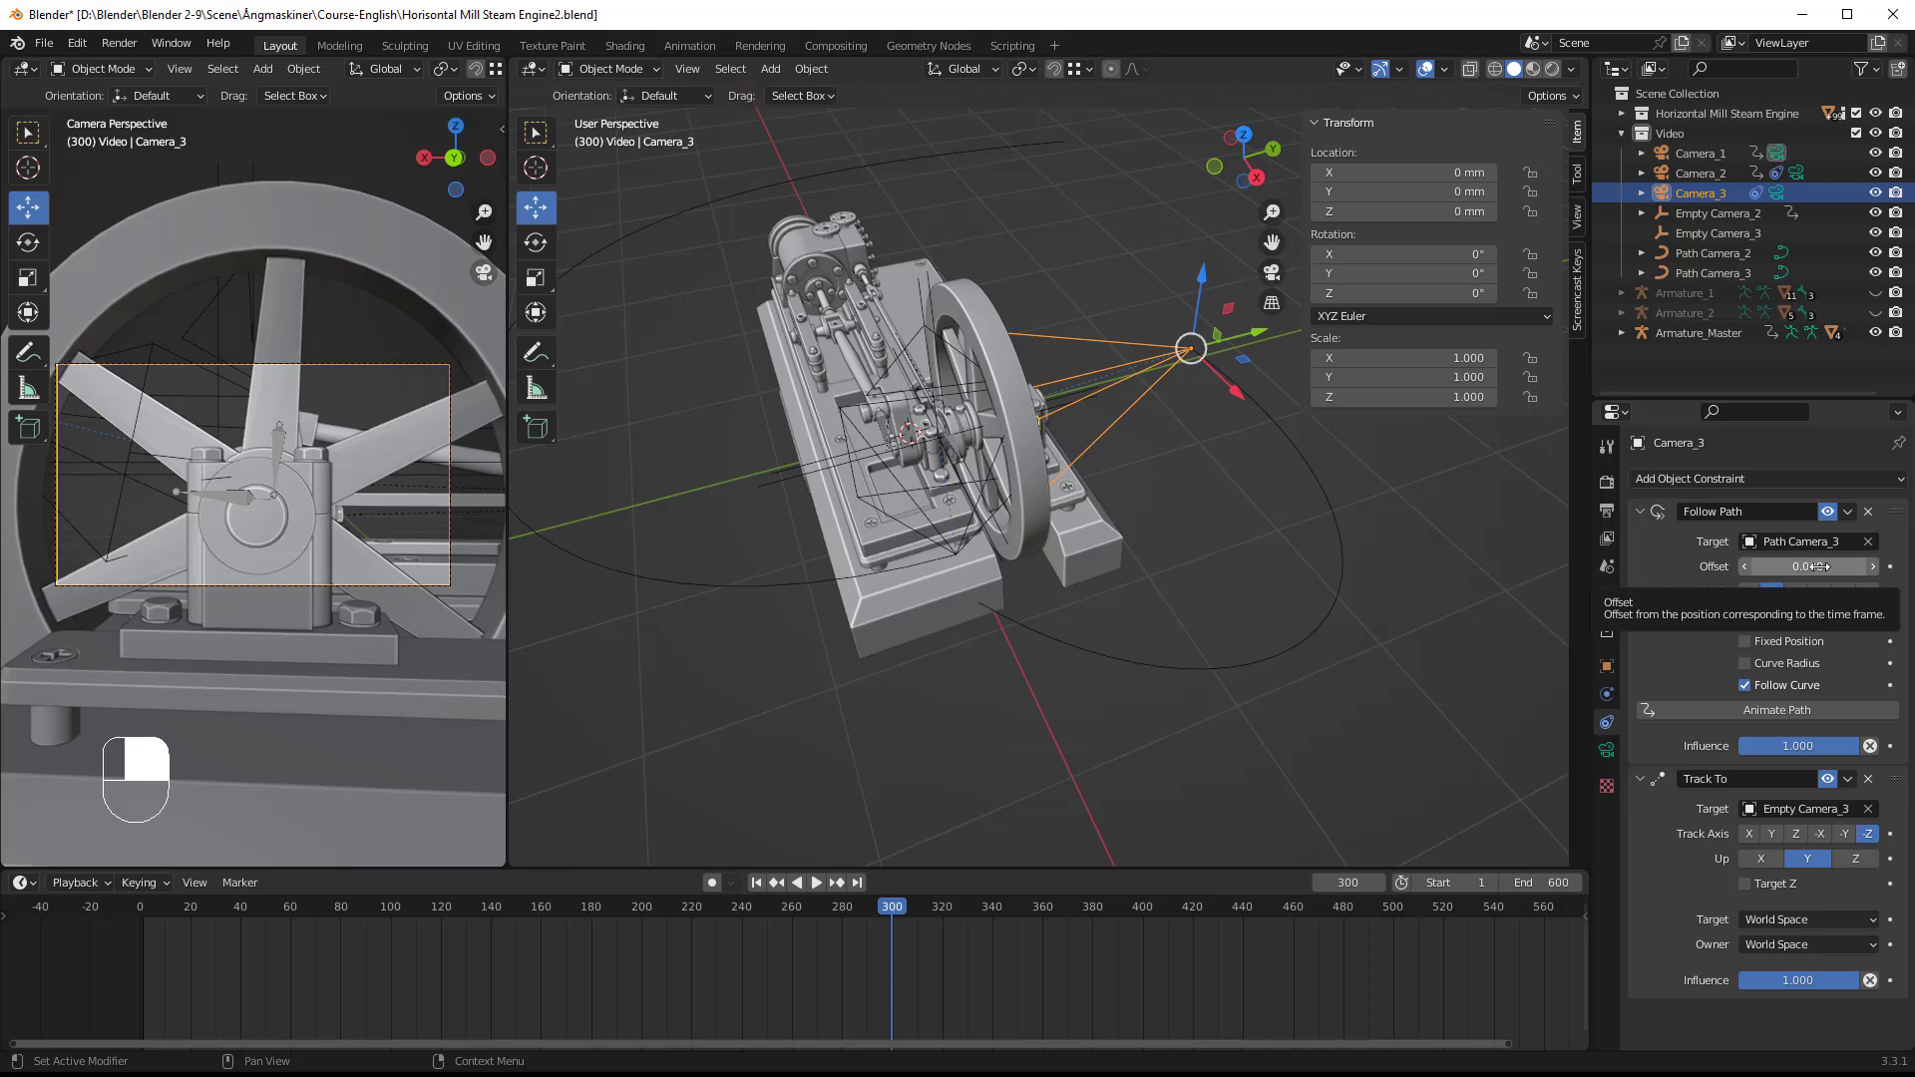
Step: Set Camera_3's Follow Path offset to 0 and insert a keyframe for it at frame 300
left_click_drag(1812, 566, 1656, 567)
left_click(1871, 580)
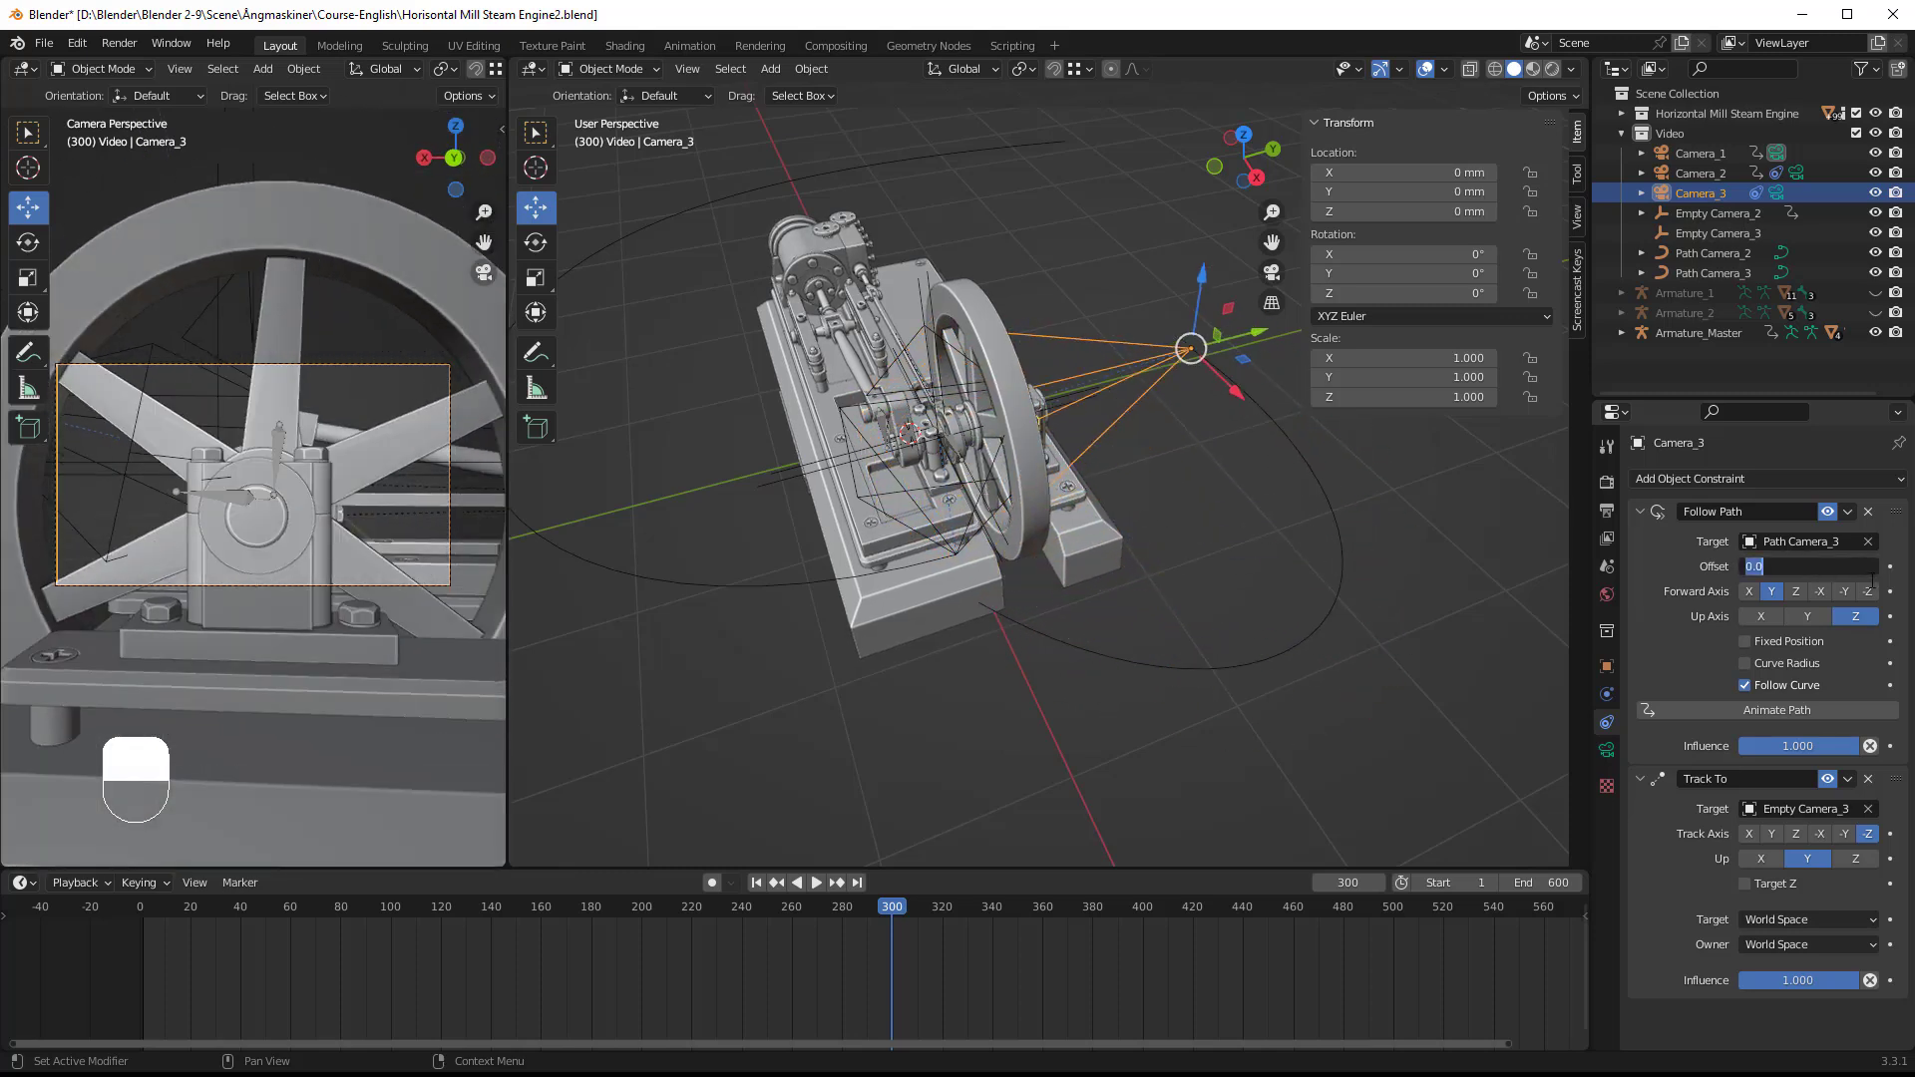
type("0")
key("Return")
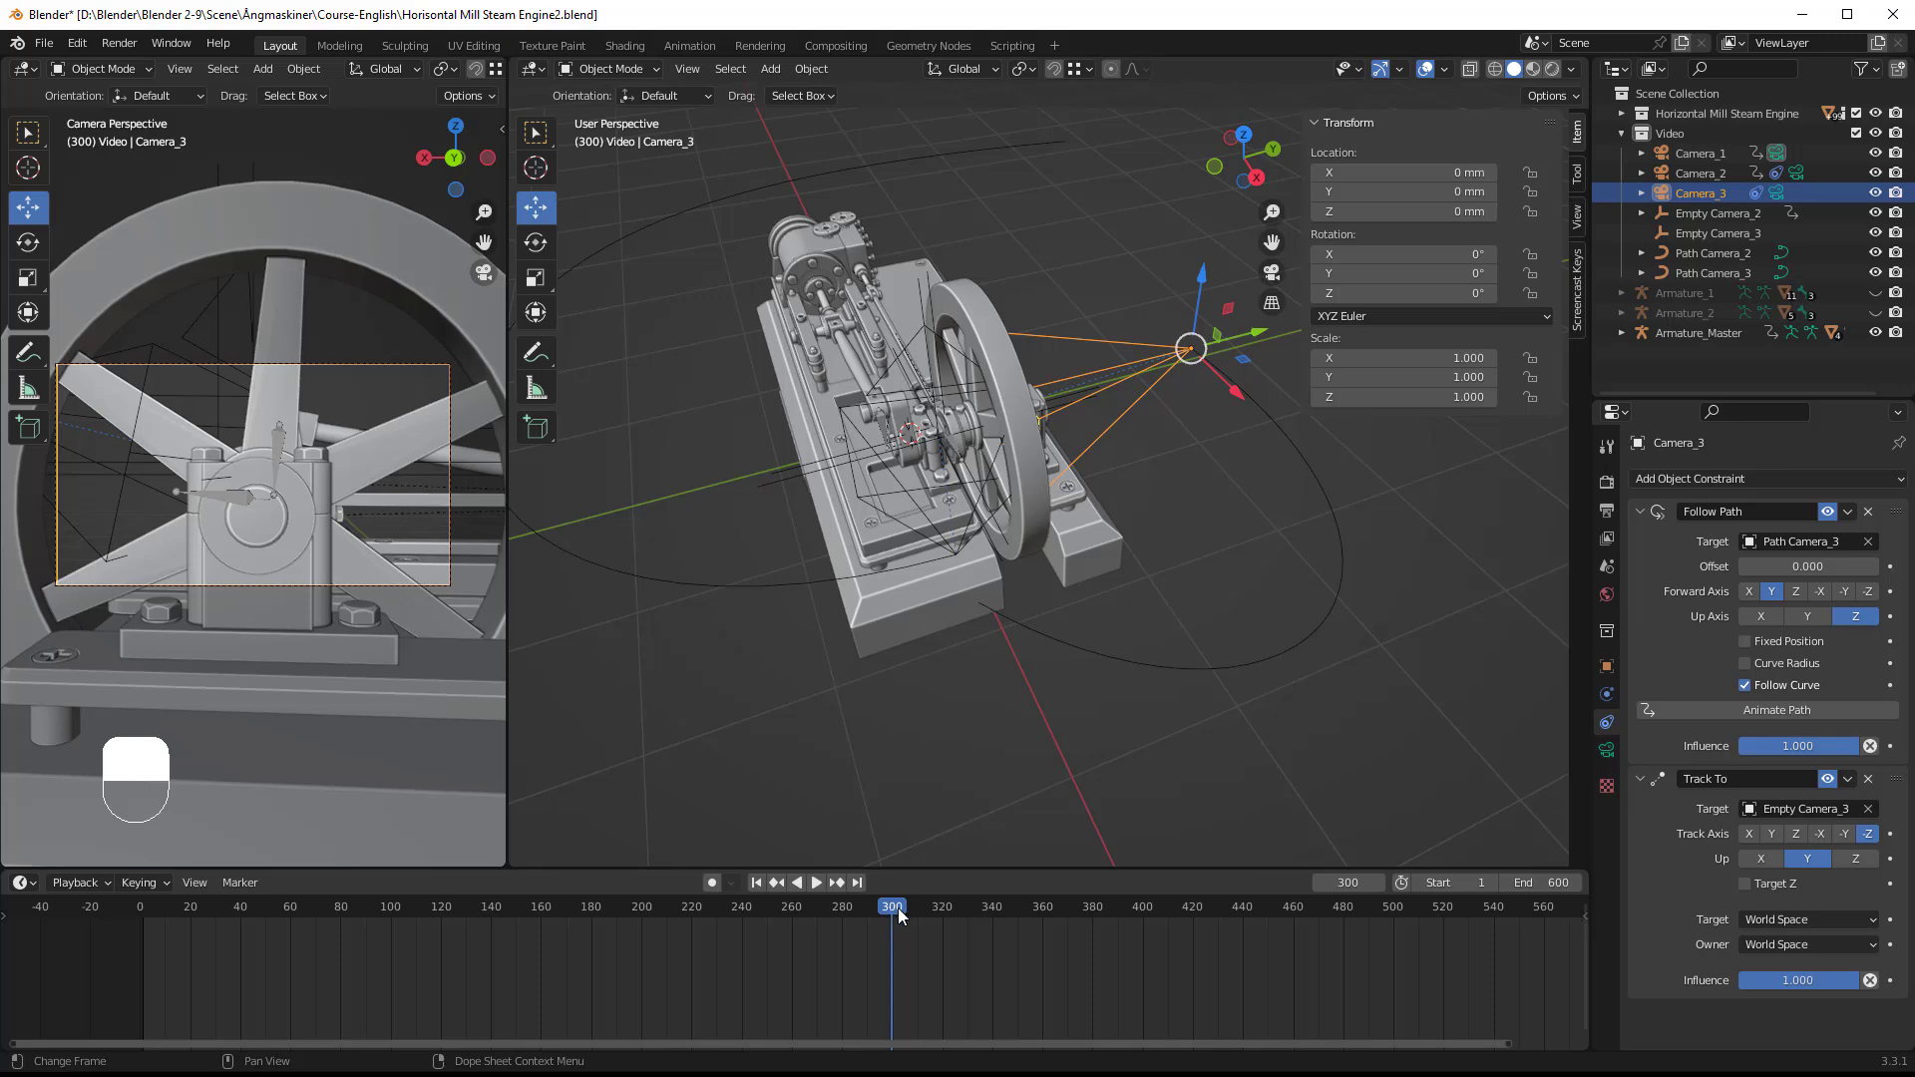
right_click(1806, 567)
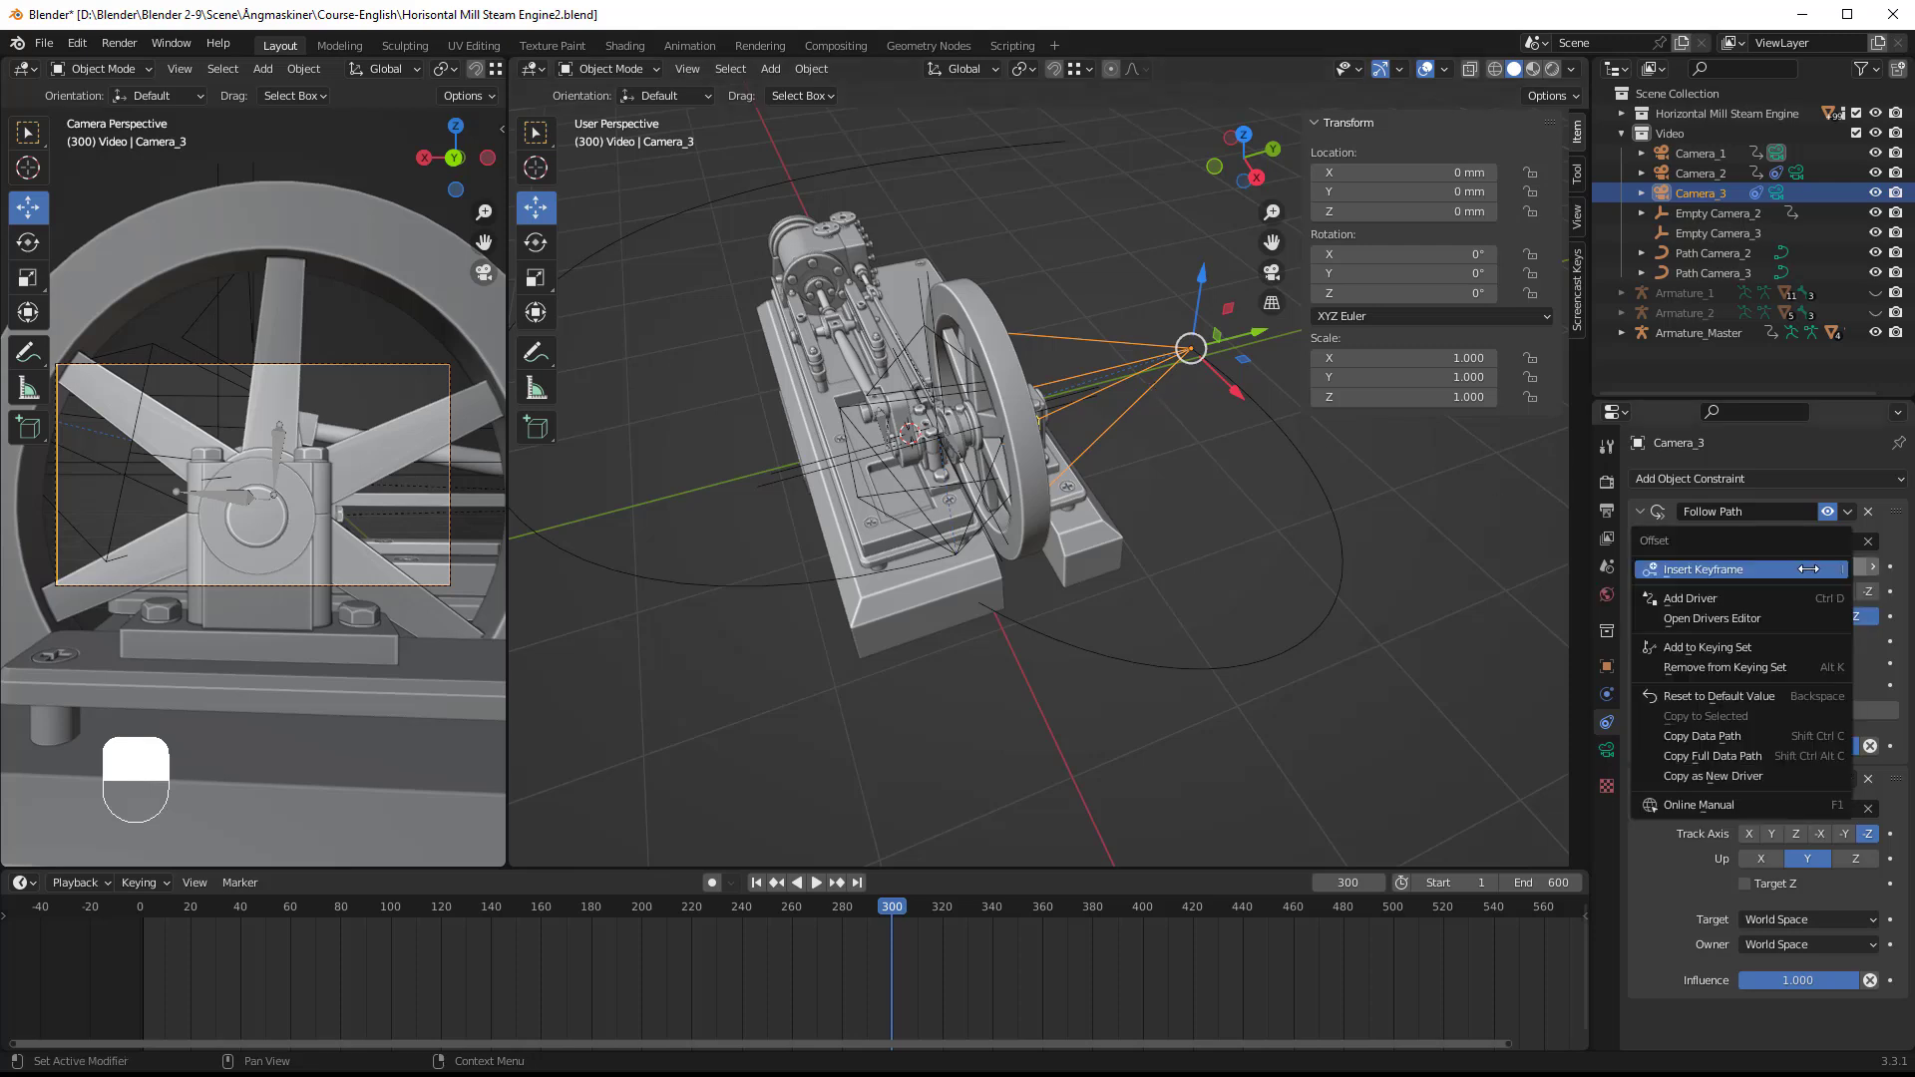
left_click(1703, 570)
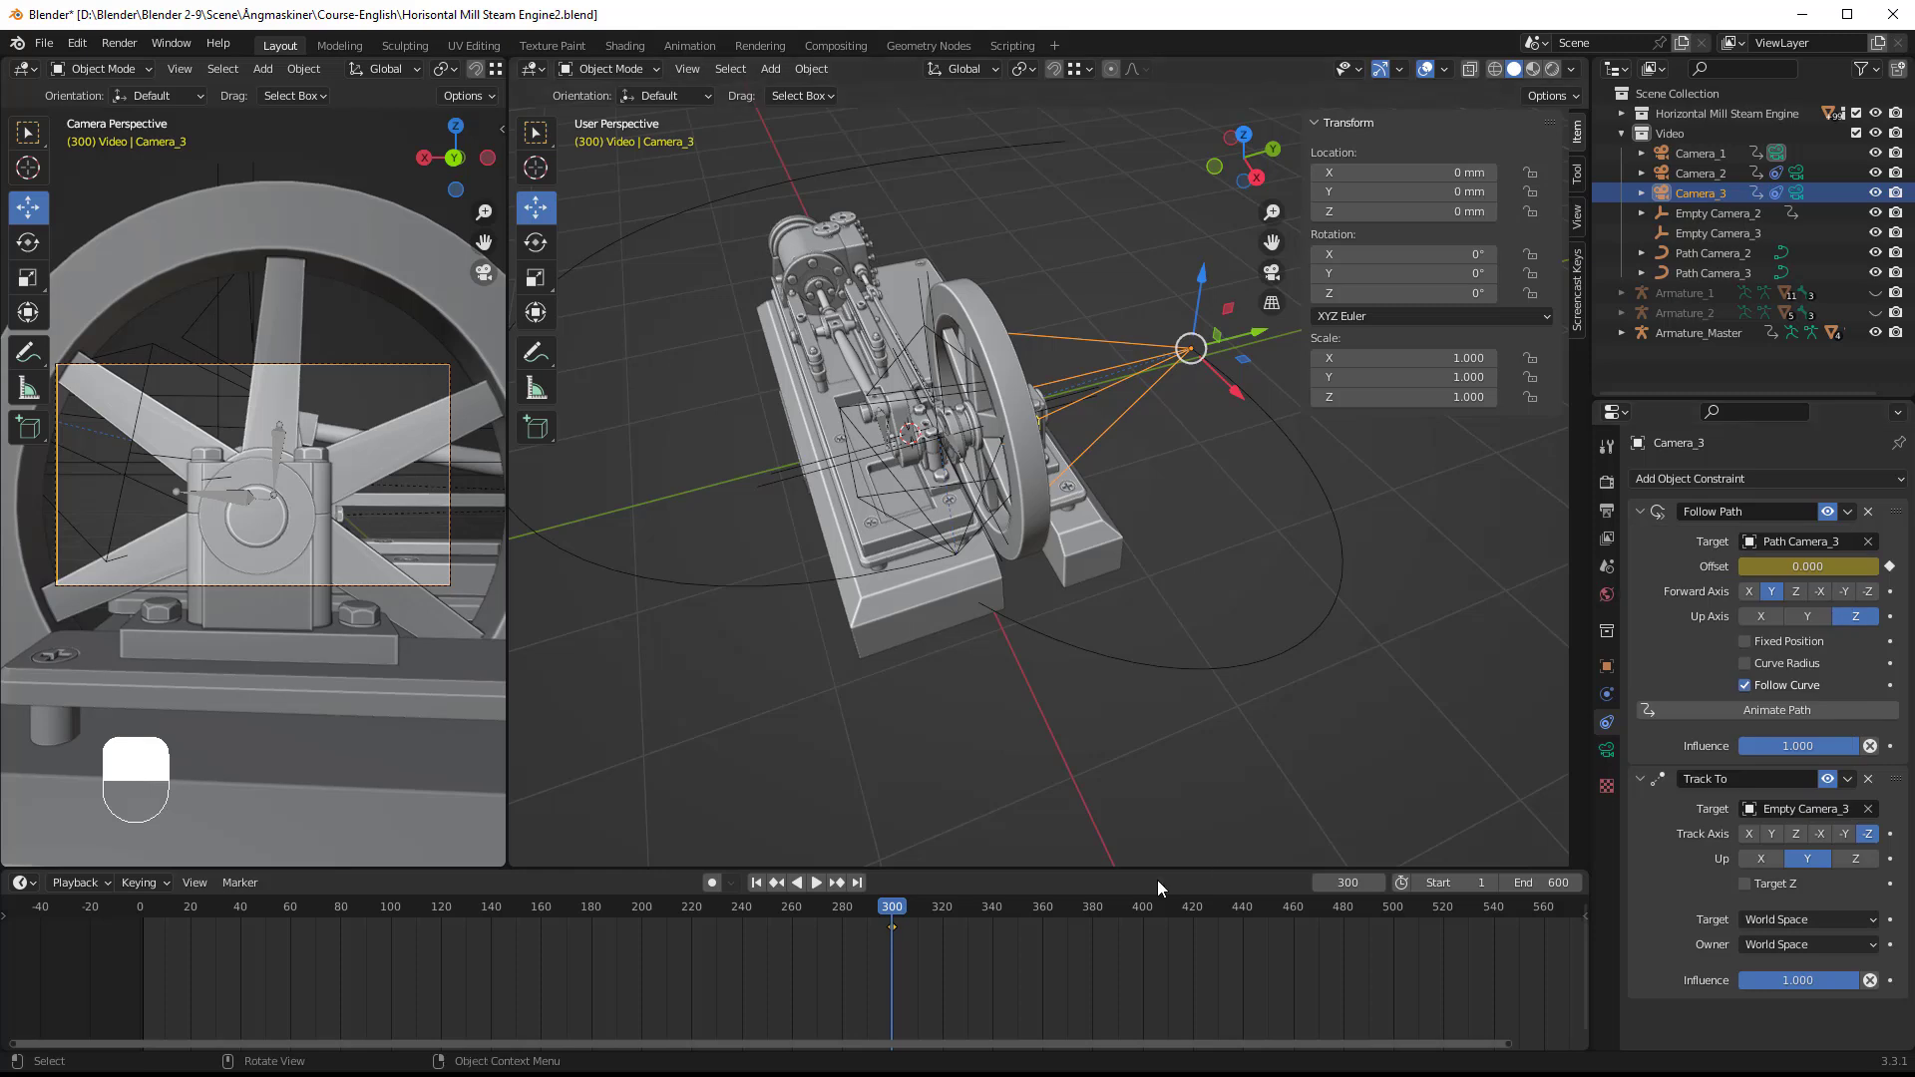
Step: Go to frame 450, set Camera_3's Follow Path offset to -100 and insert a keyframe for it
key("space")
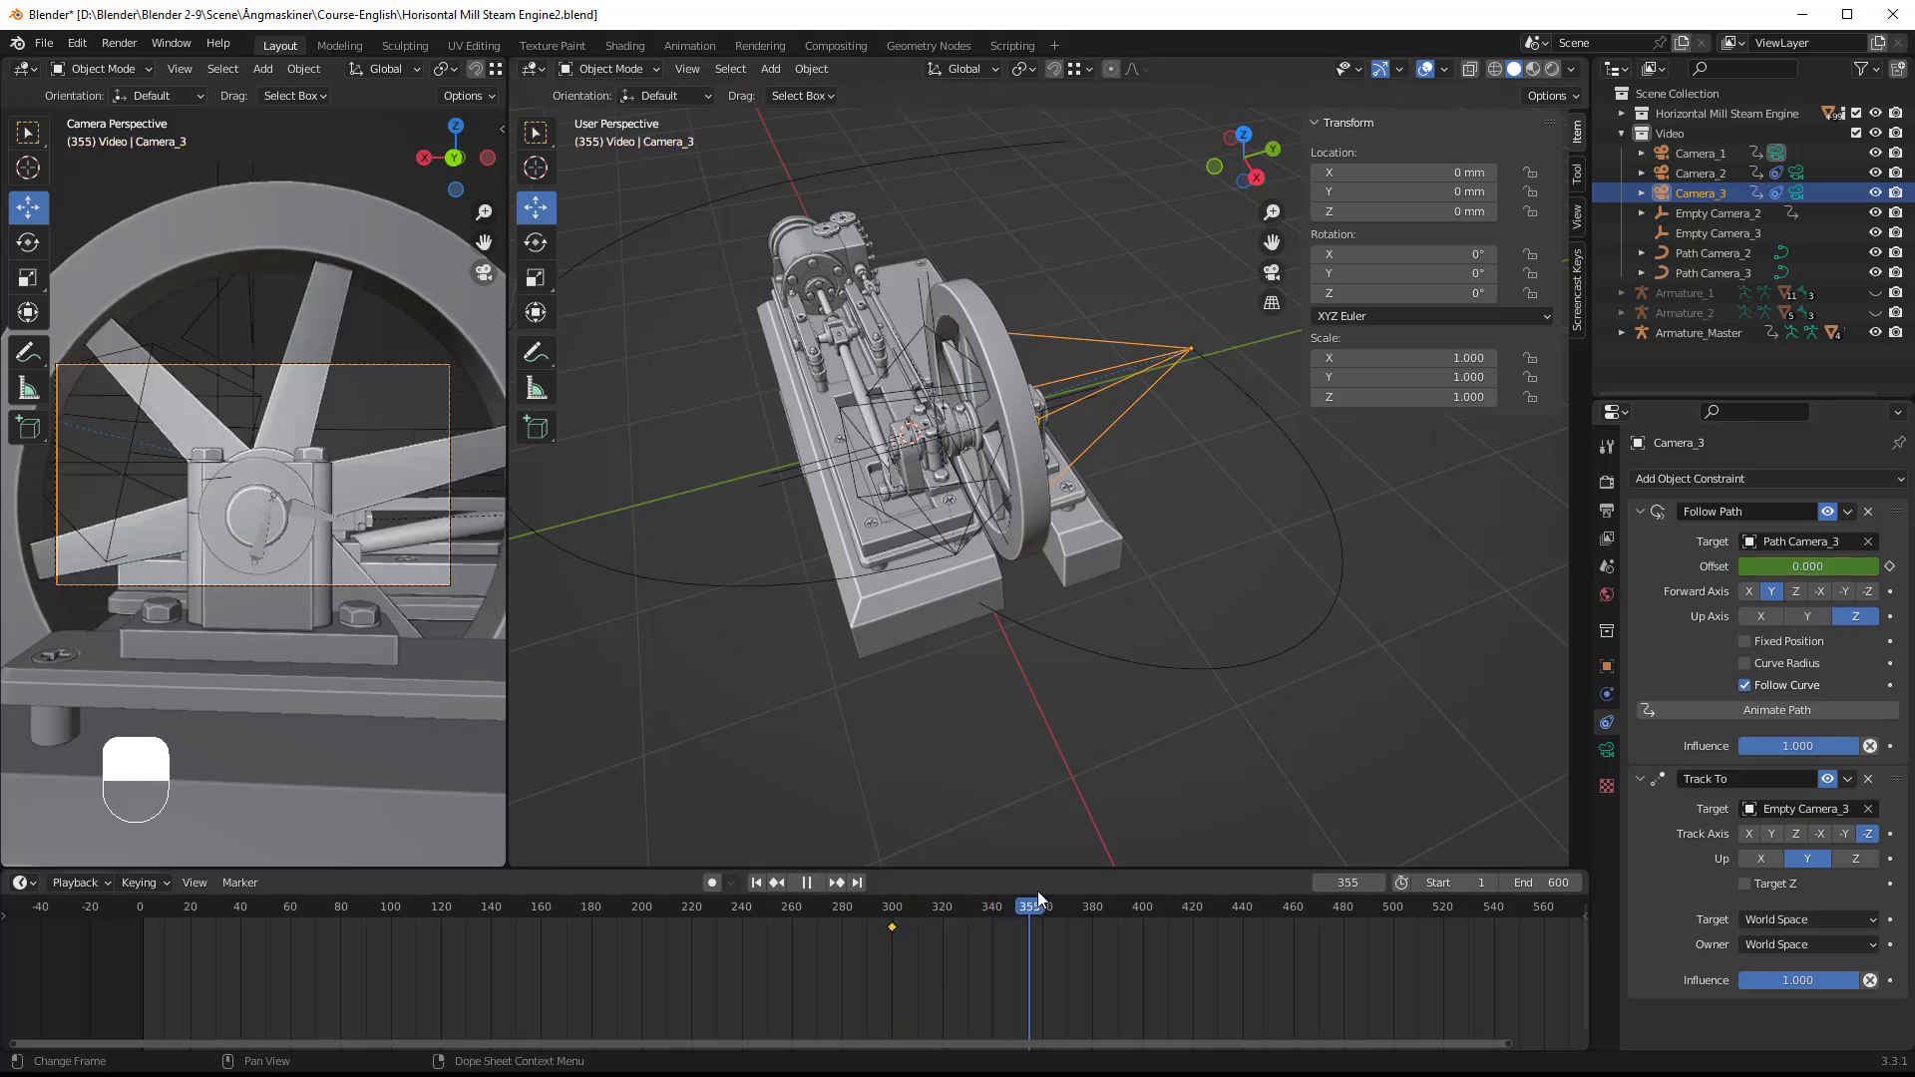
key("space")
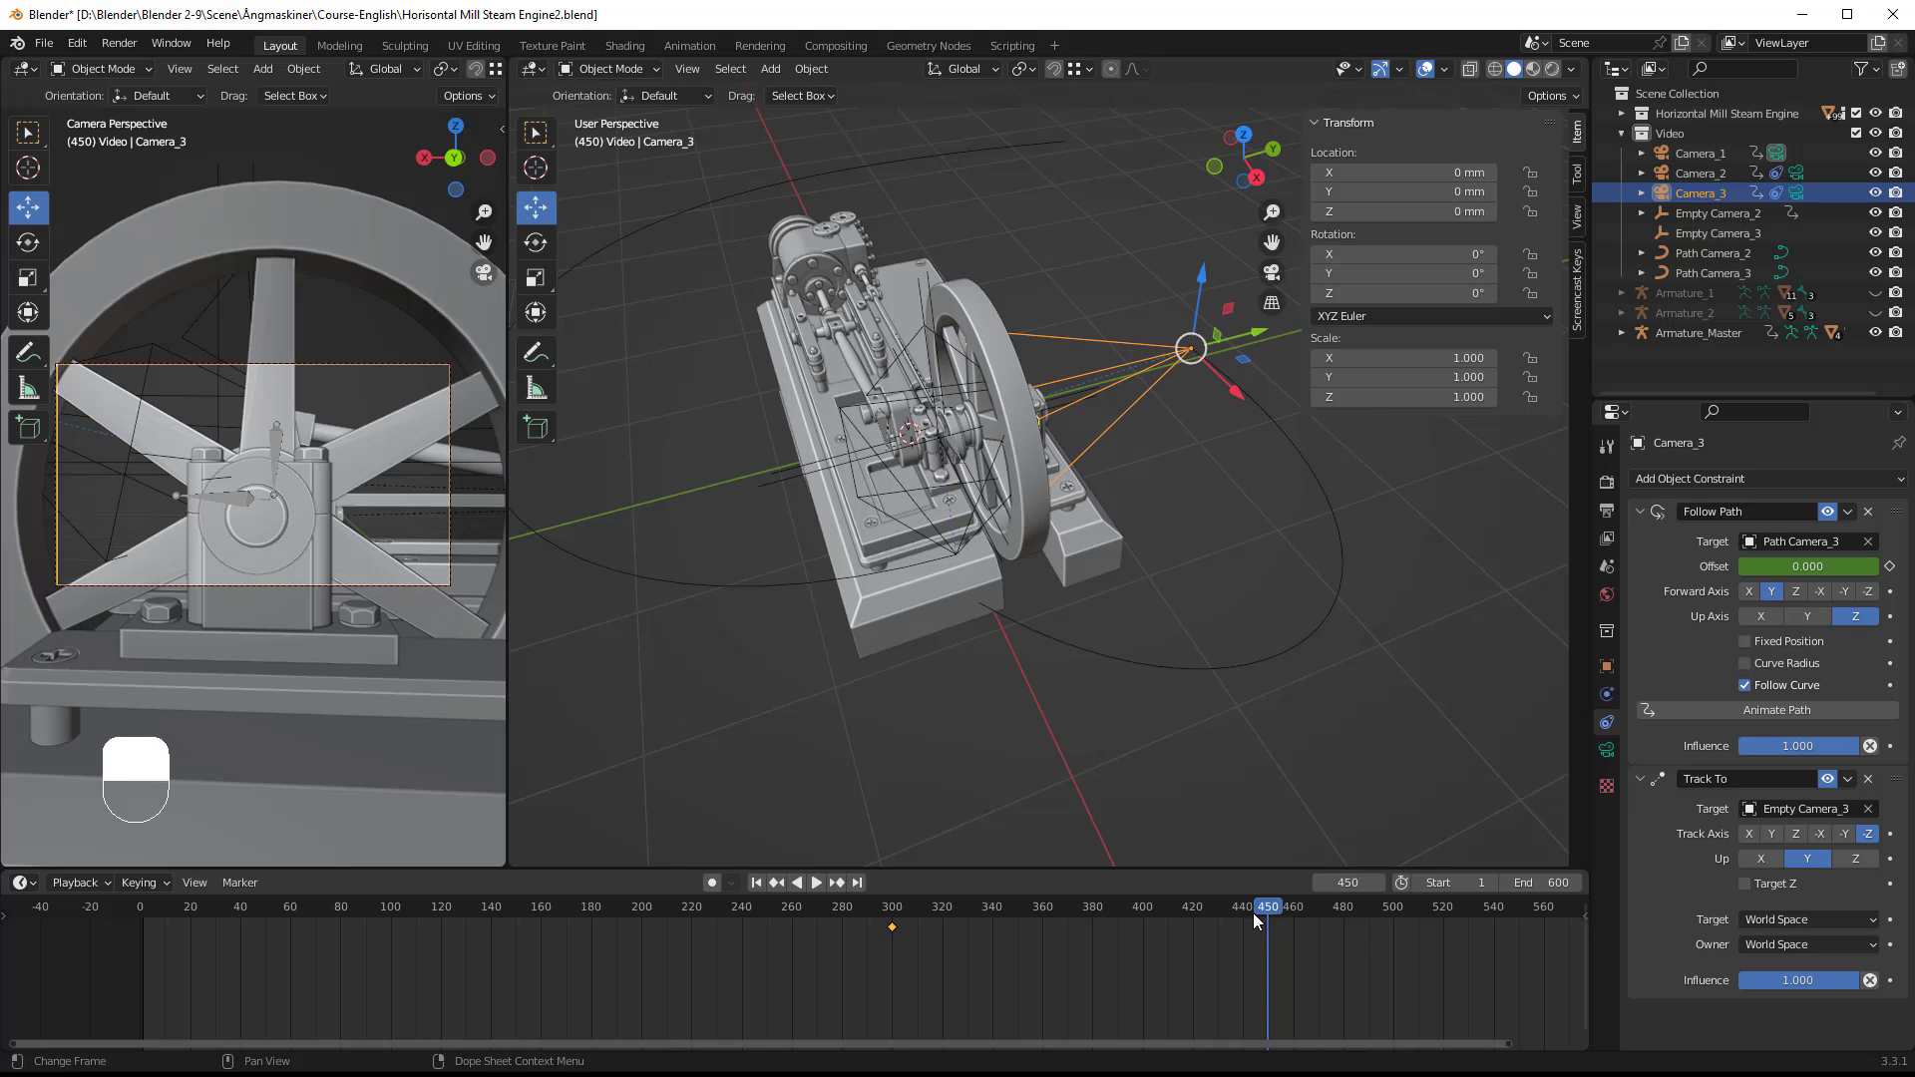
left_click_drag(1820, 567, 1576, 568)
left_click(1844, 560)
type("-100")
key("Return")
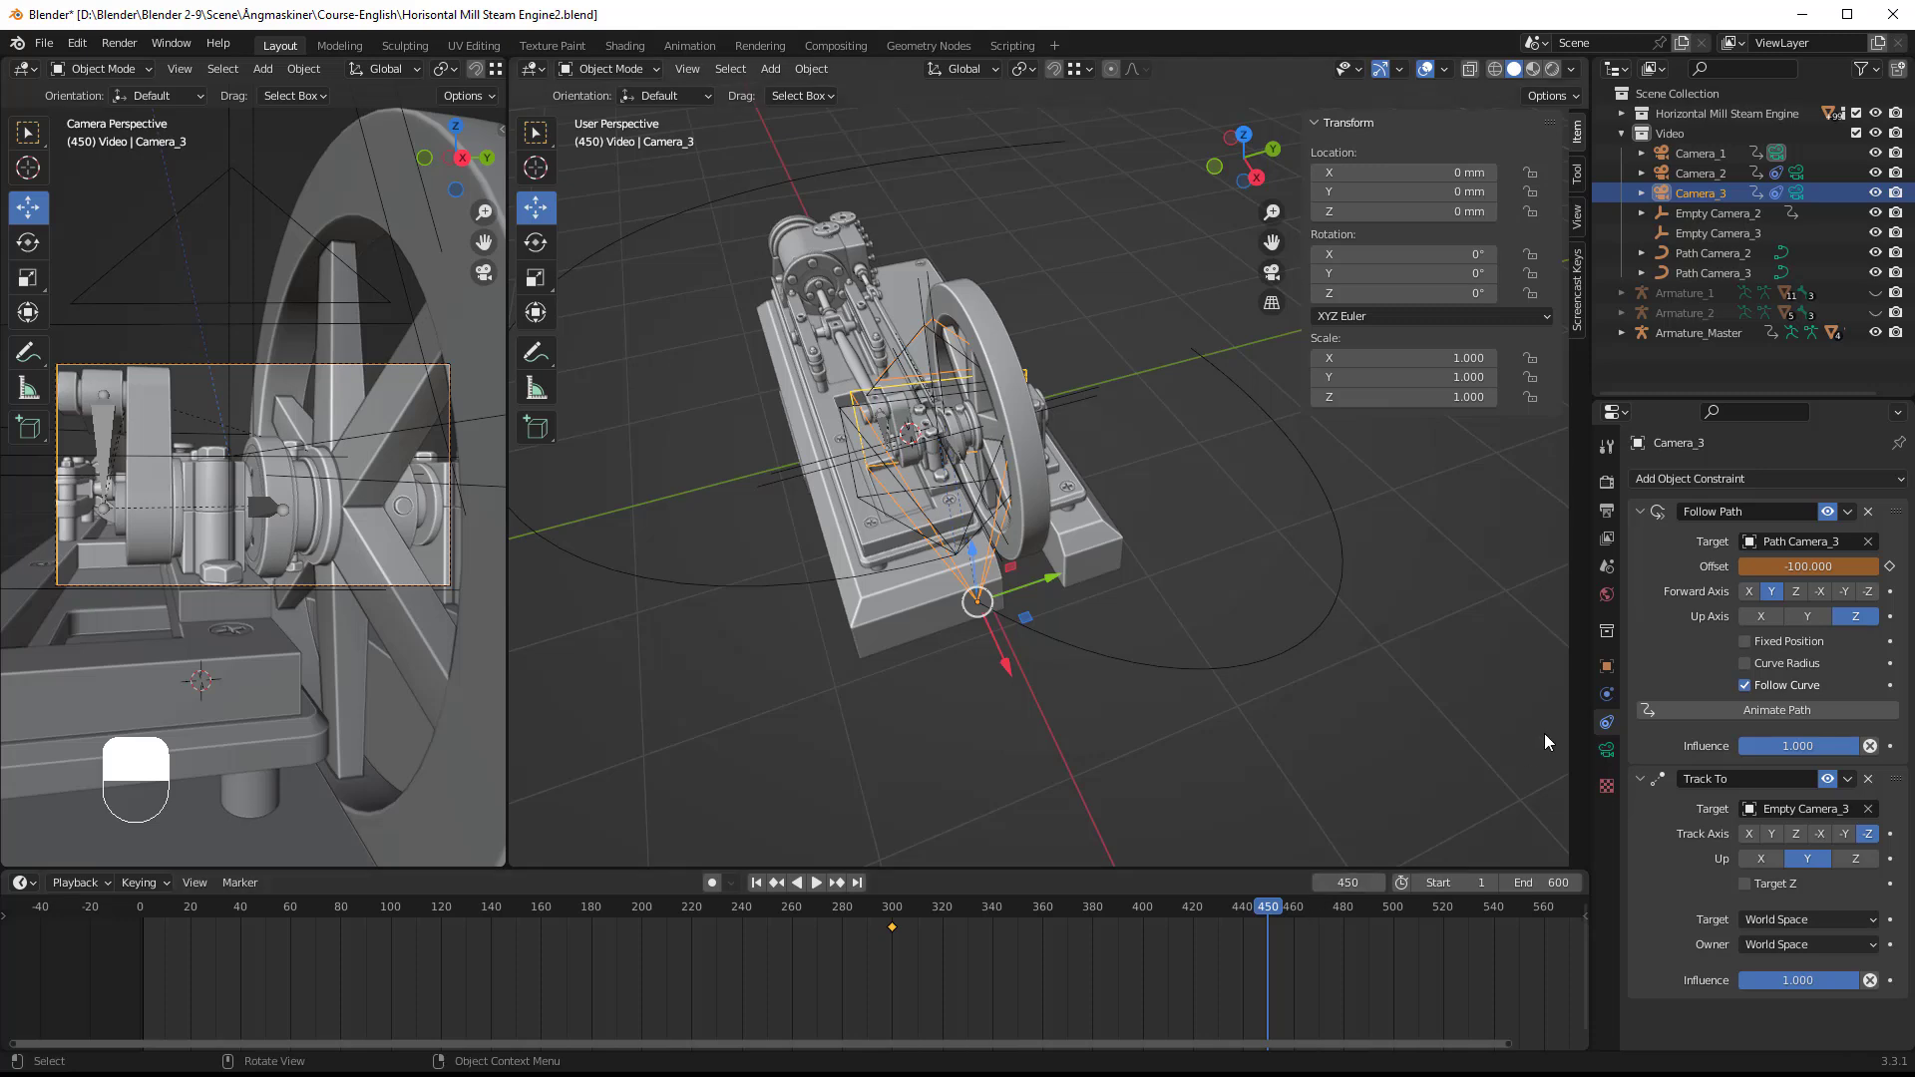
right_click(1810, 567)
left_click(1689, 570)
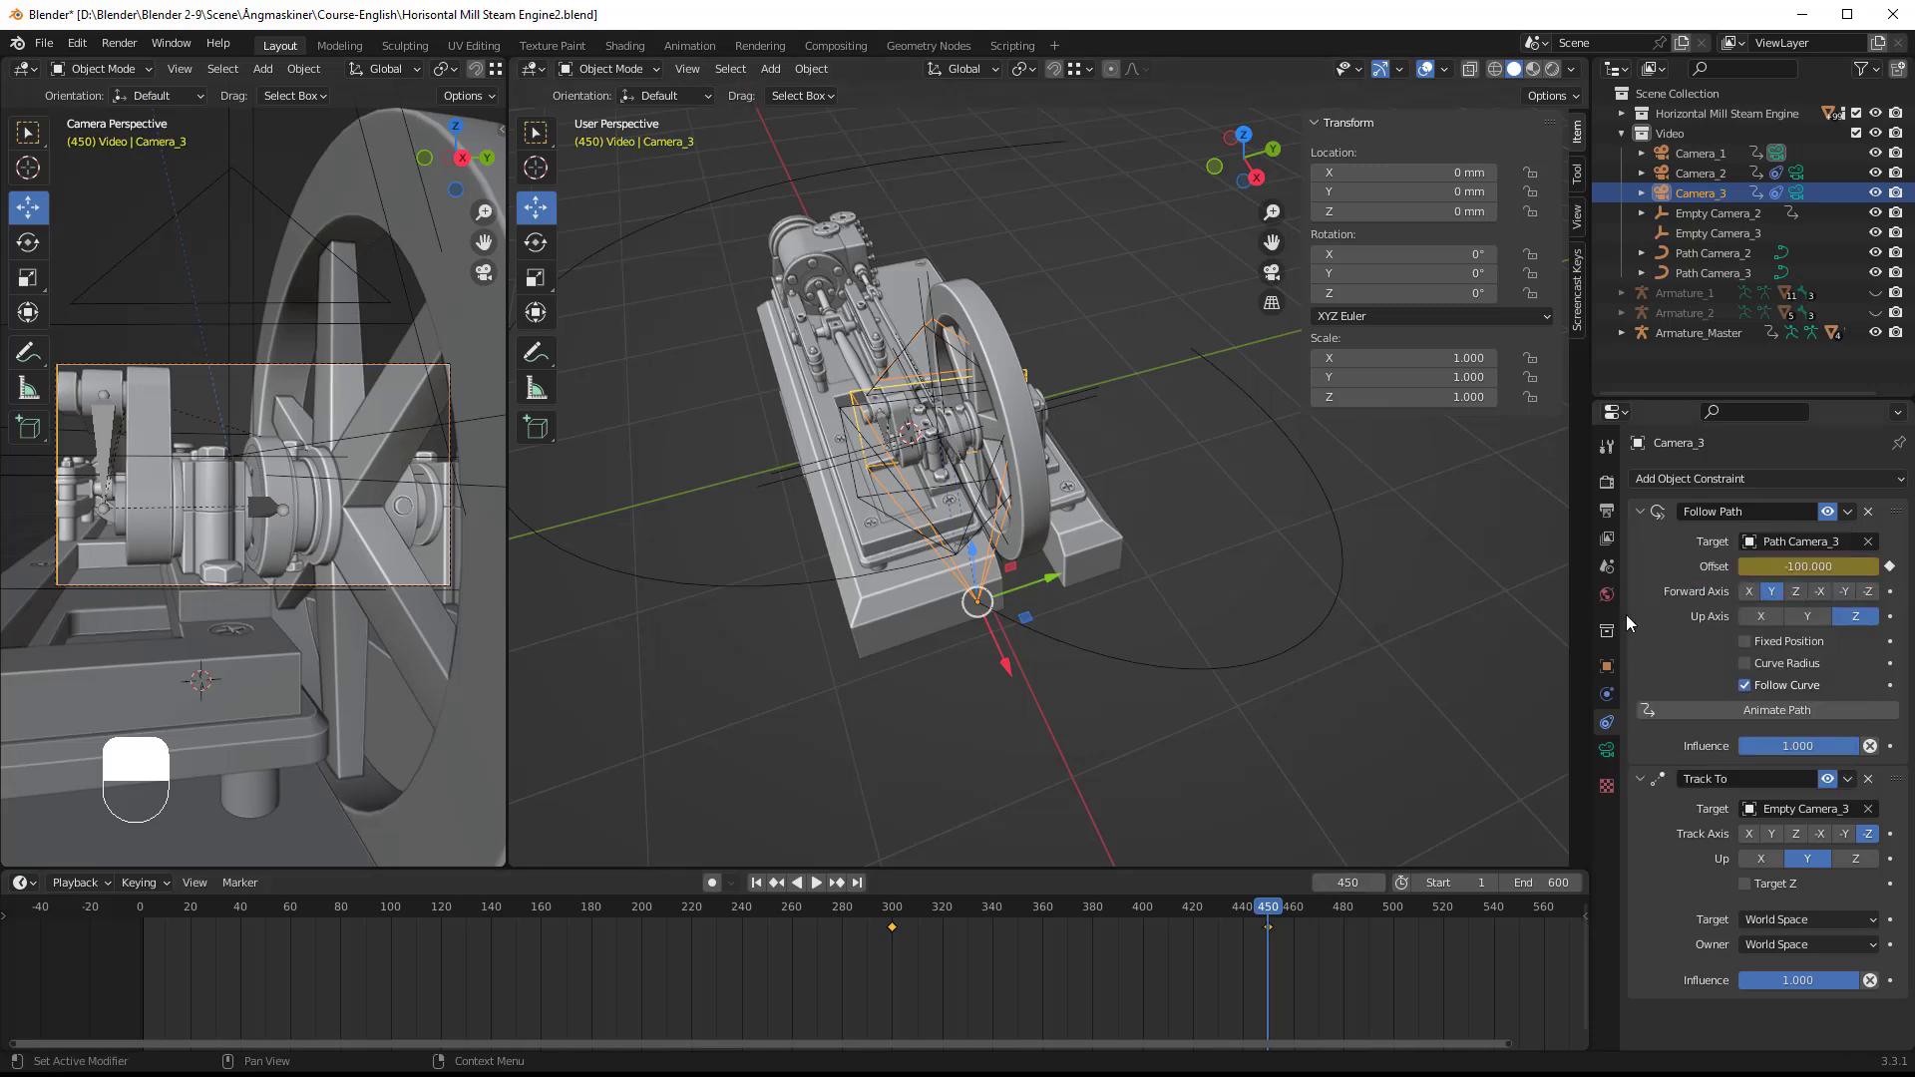
Step: Preview Camera_3's movement along its path by scrubbing back from frame 450 to about frame 351 and forward again
left_click_drag(1266, 912, 1022, 906)
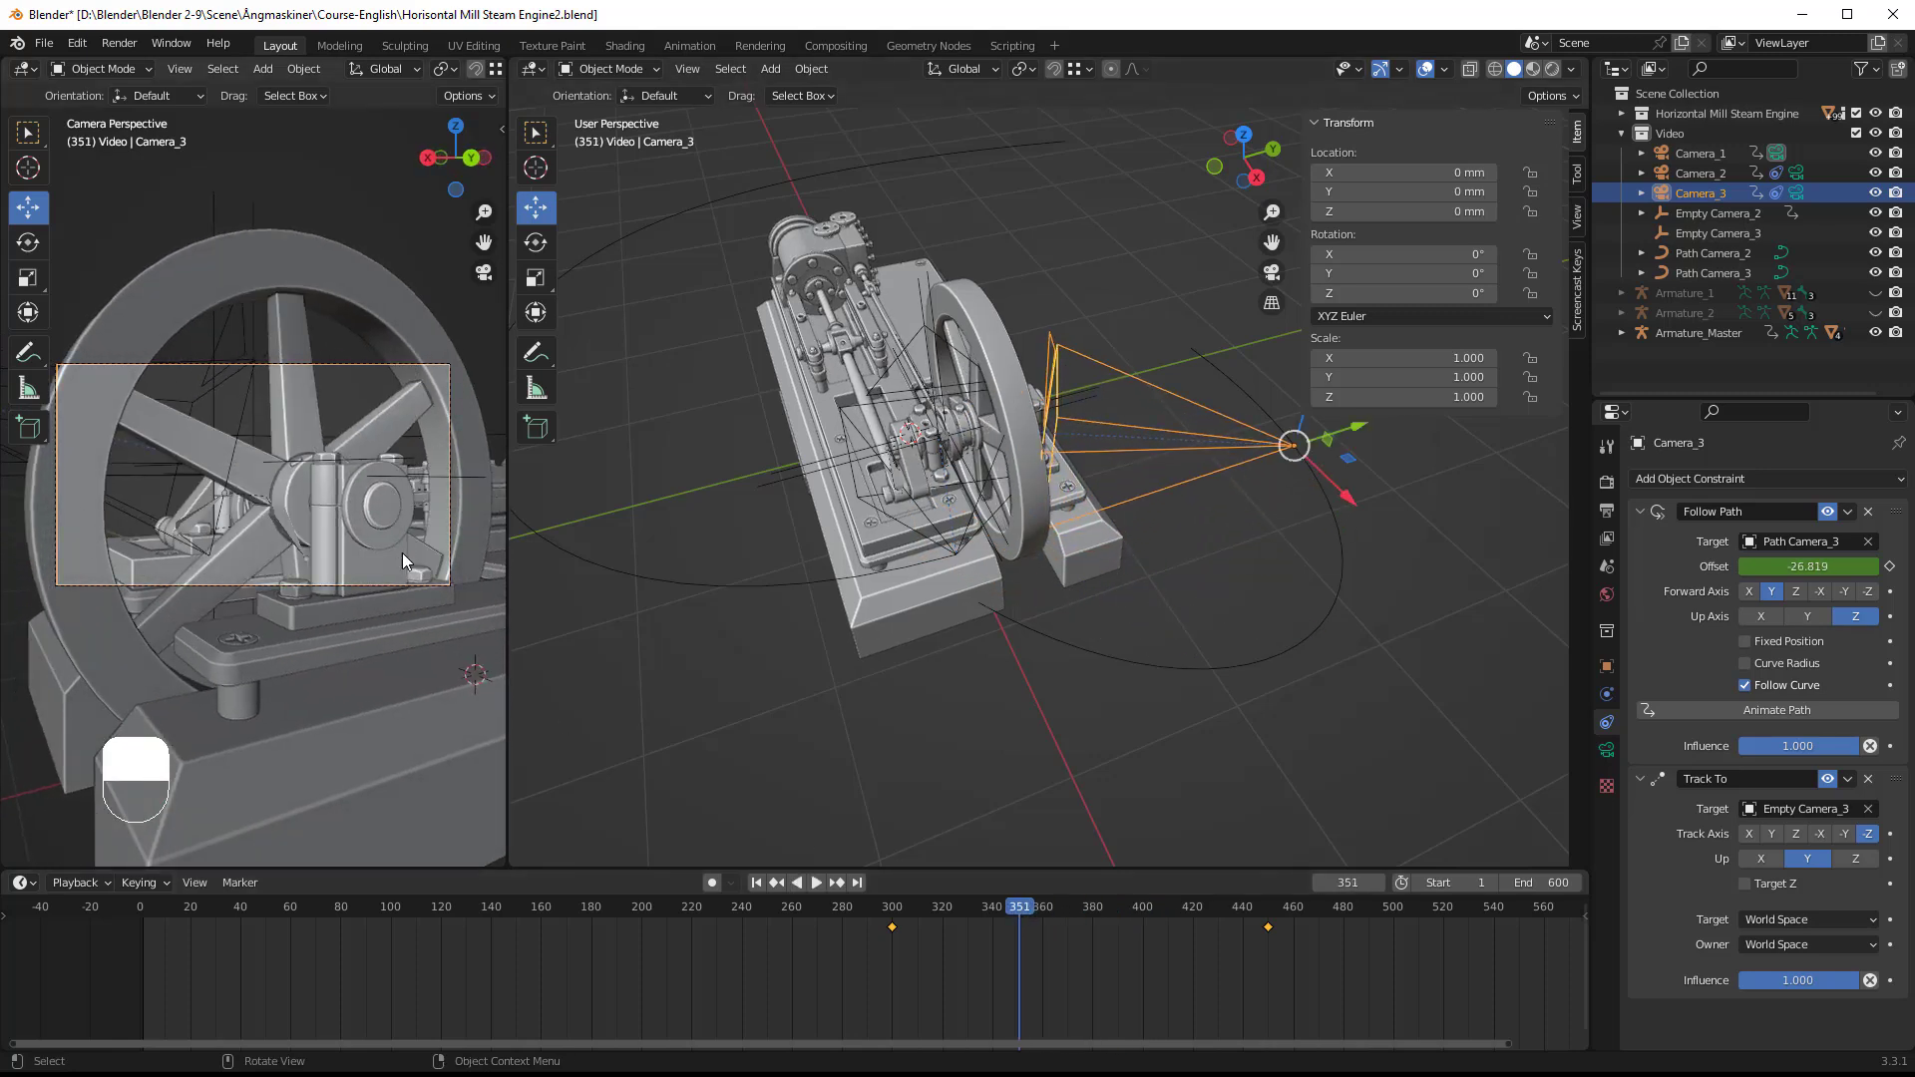
left_click_drag(1017, 905, 1263, 933)
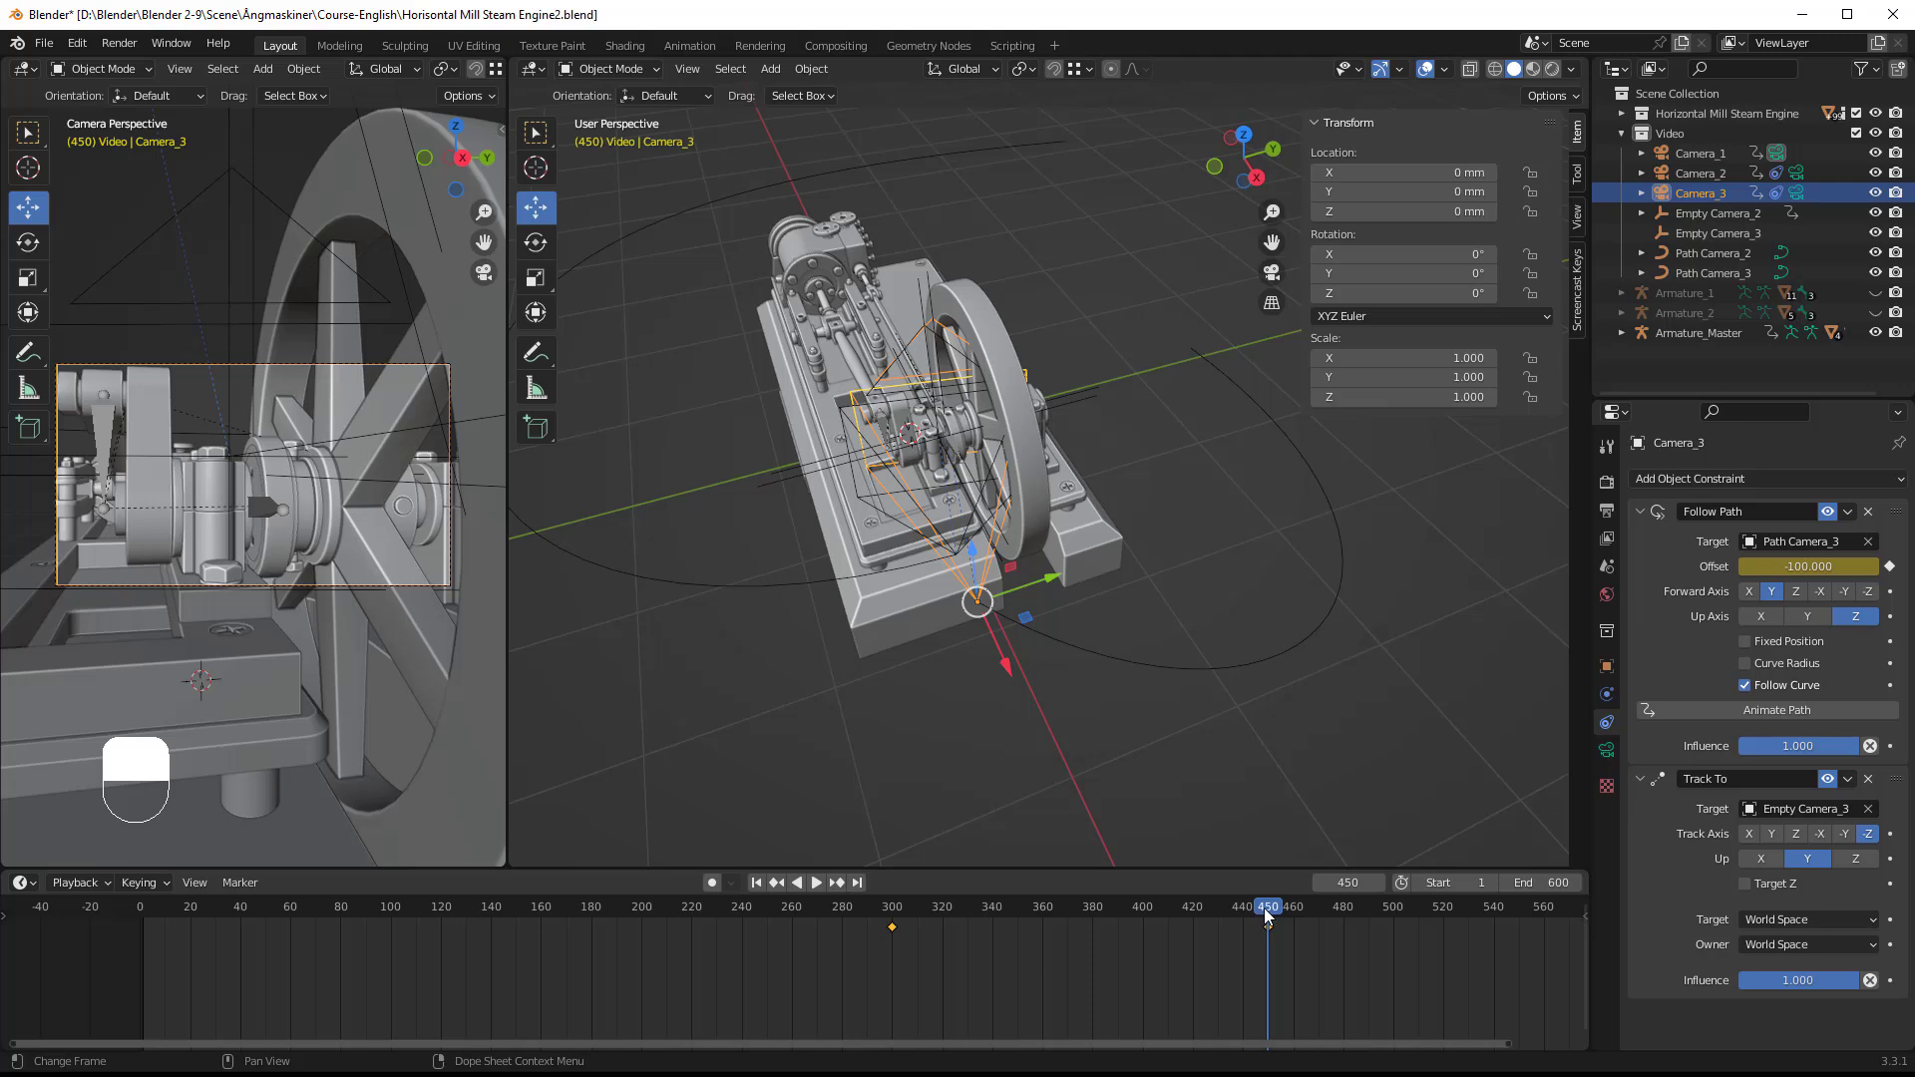
key("space")
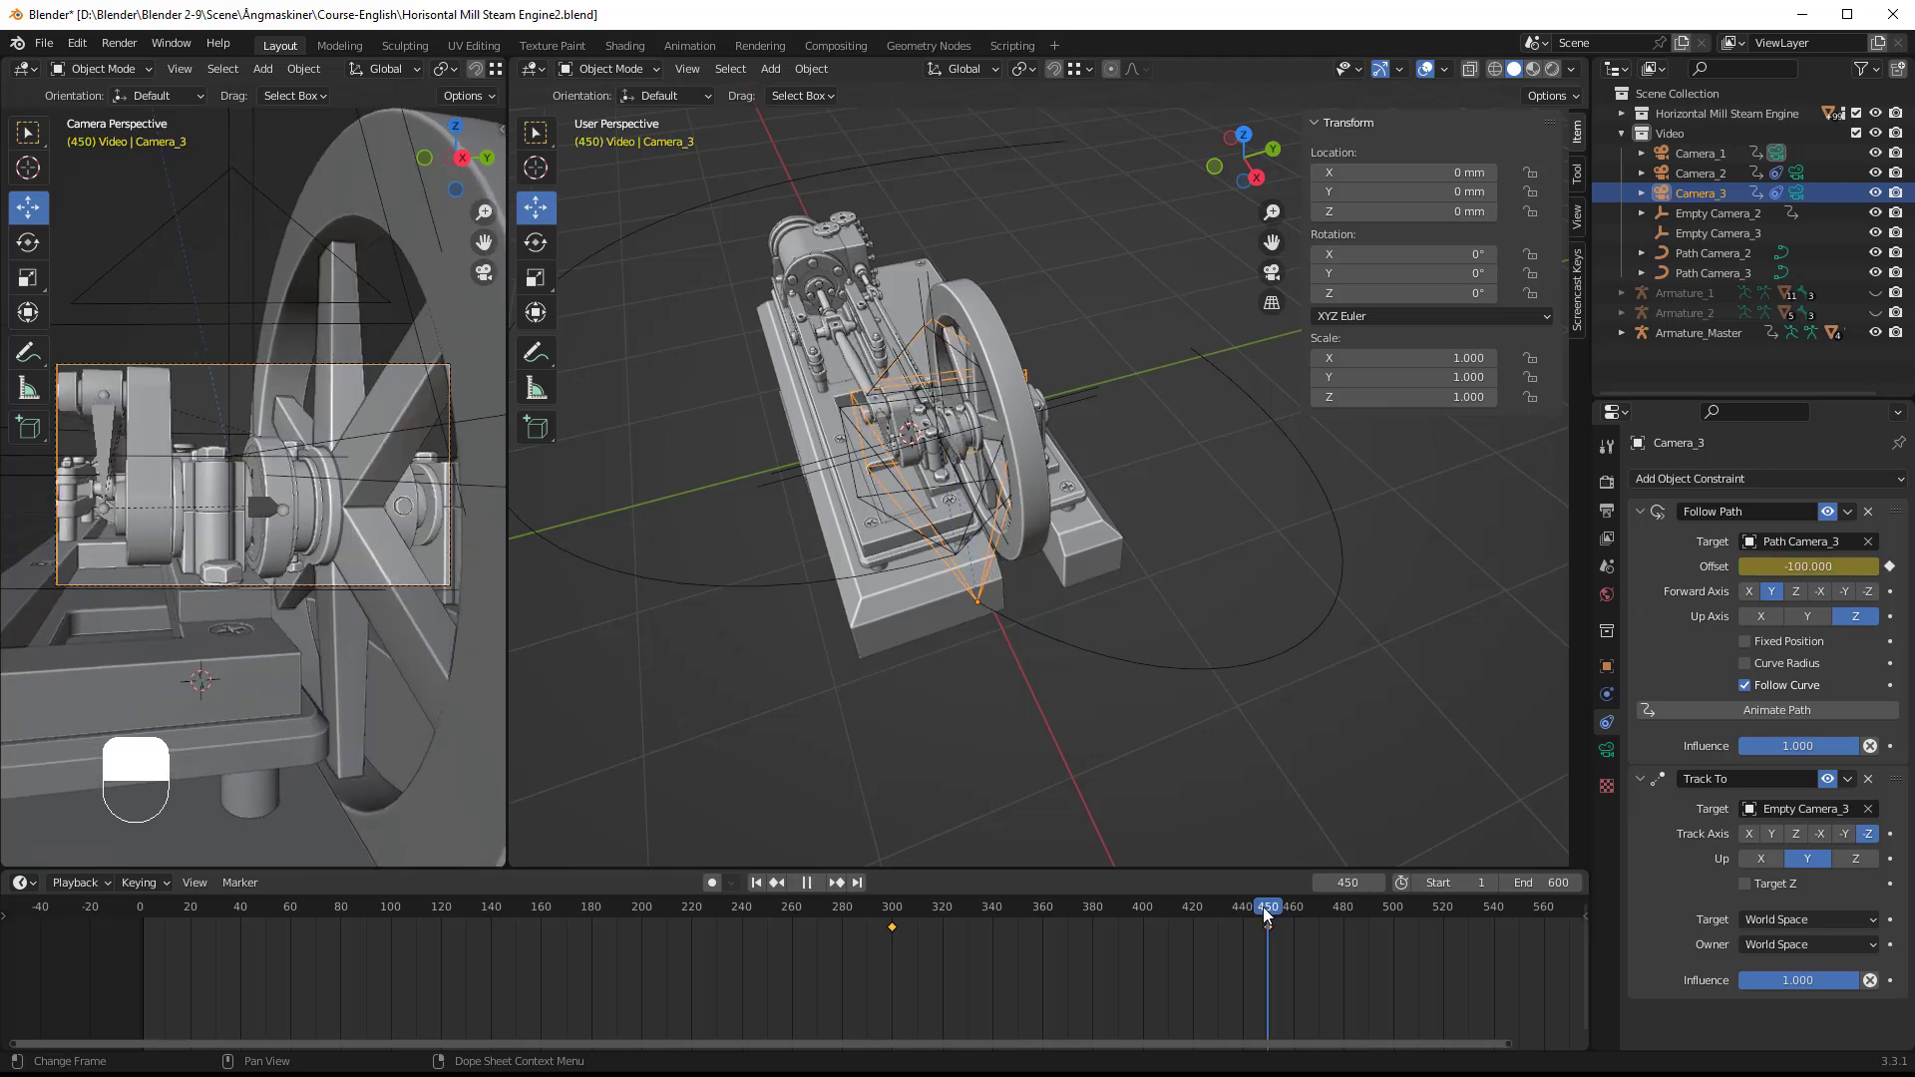
key("space")
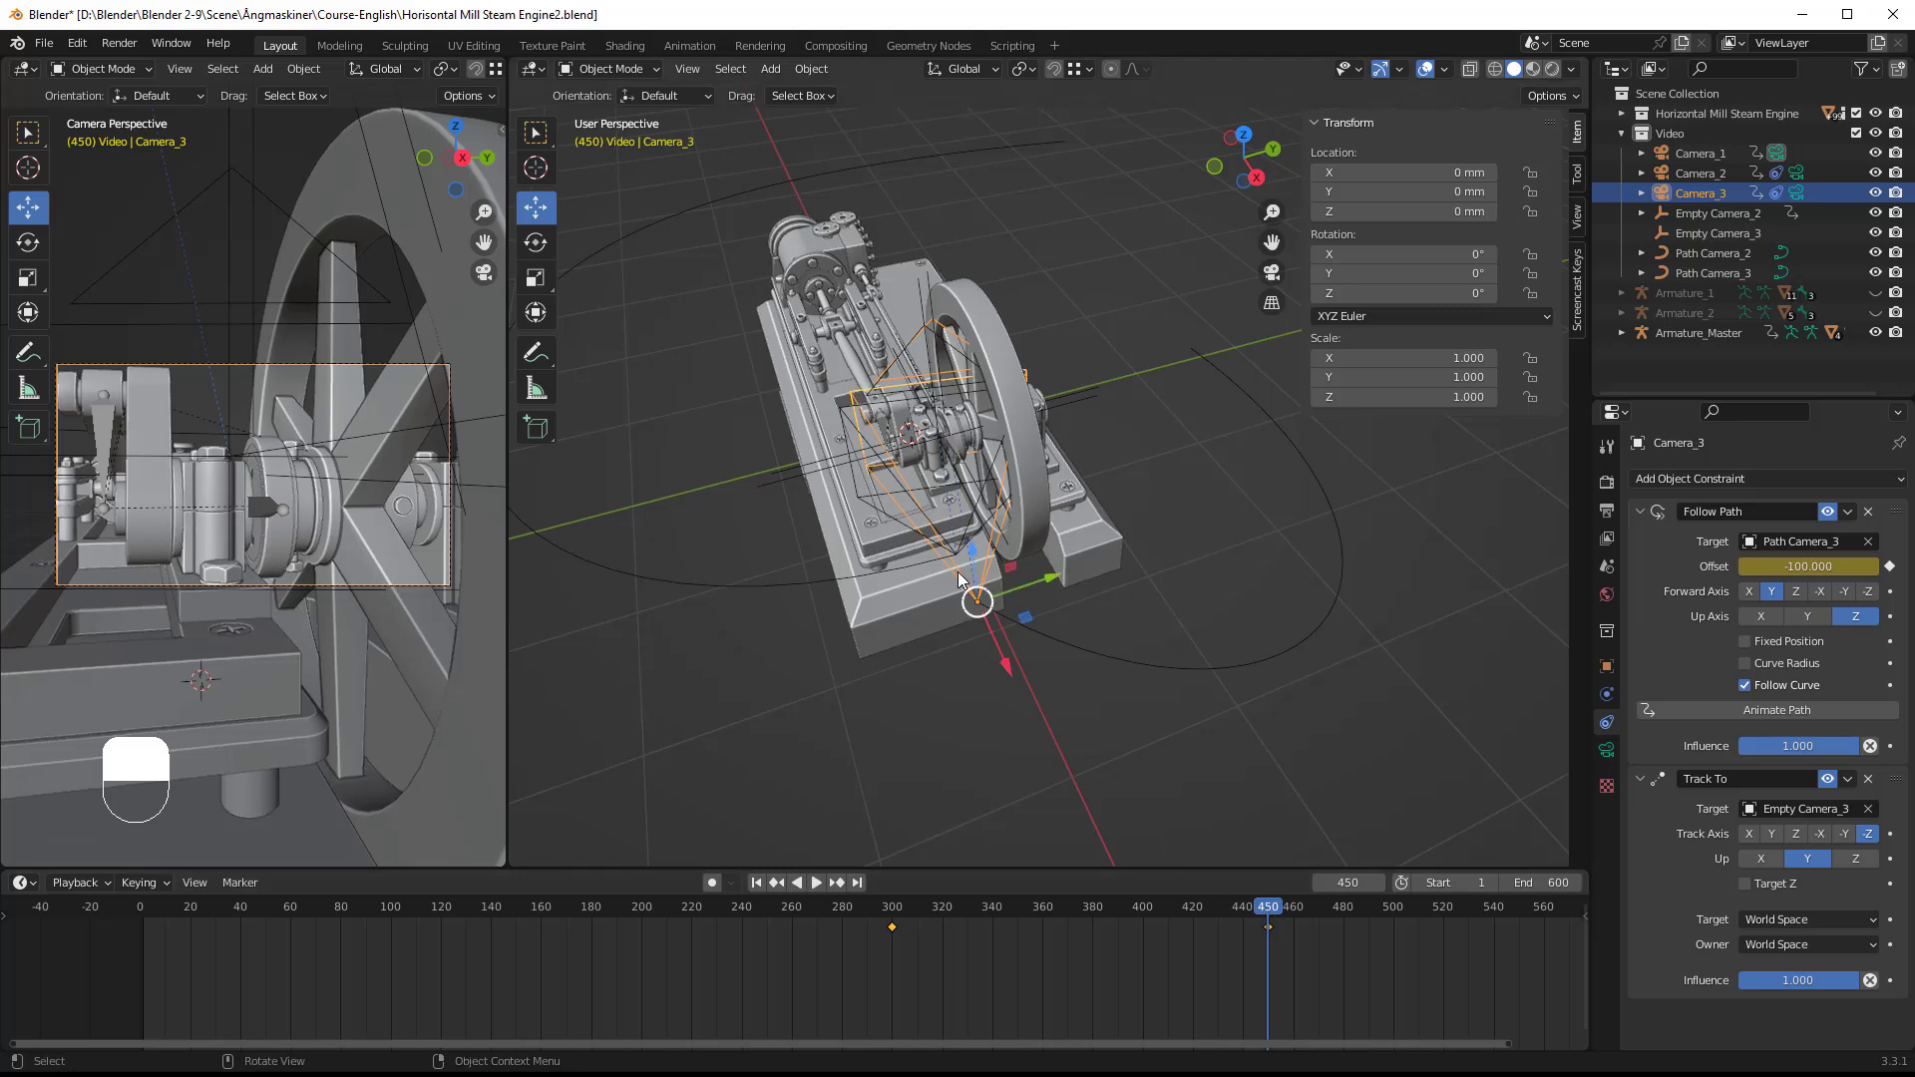
Step: Raise the control point of Path Camera_3 at the engine's base end by about 733 mm along Z
left_click(1005, 630)
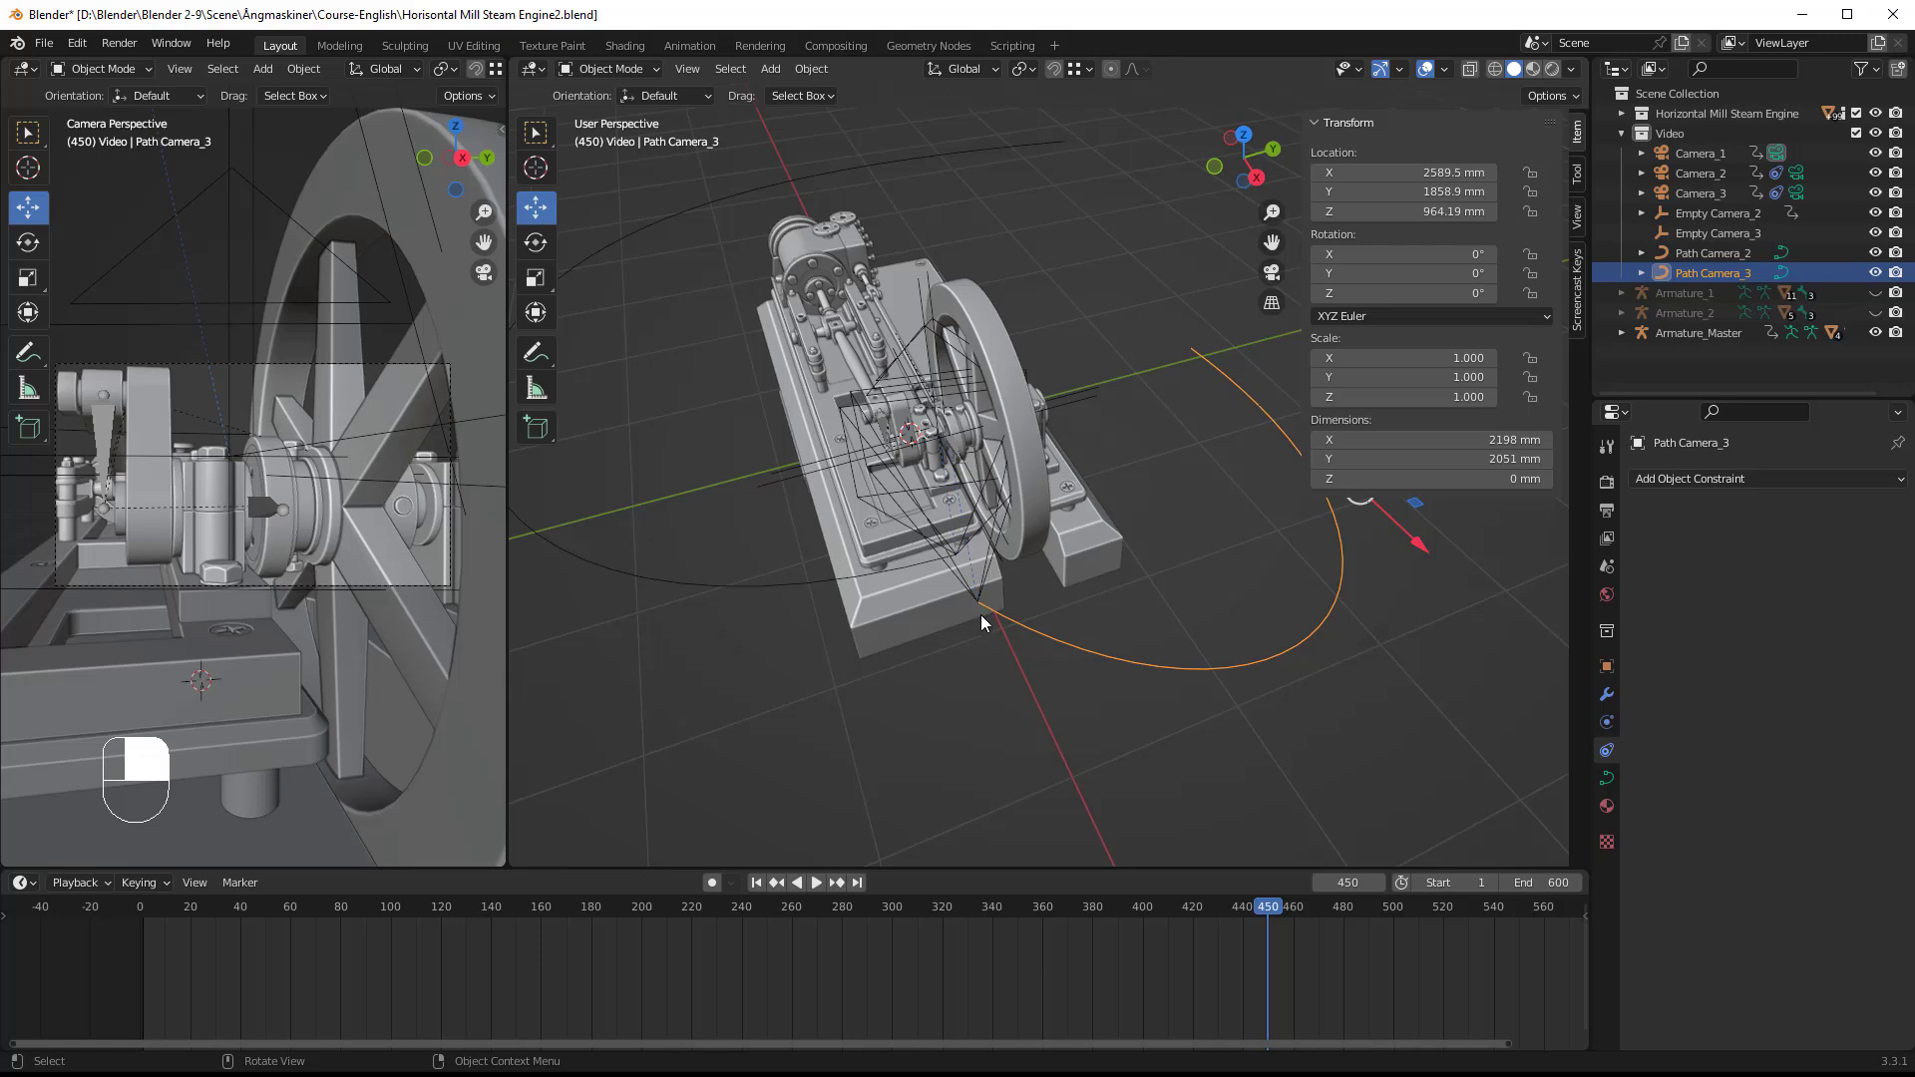
key("Tab")
left_click(977, 602)
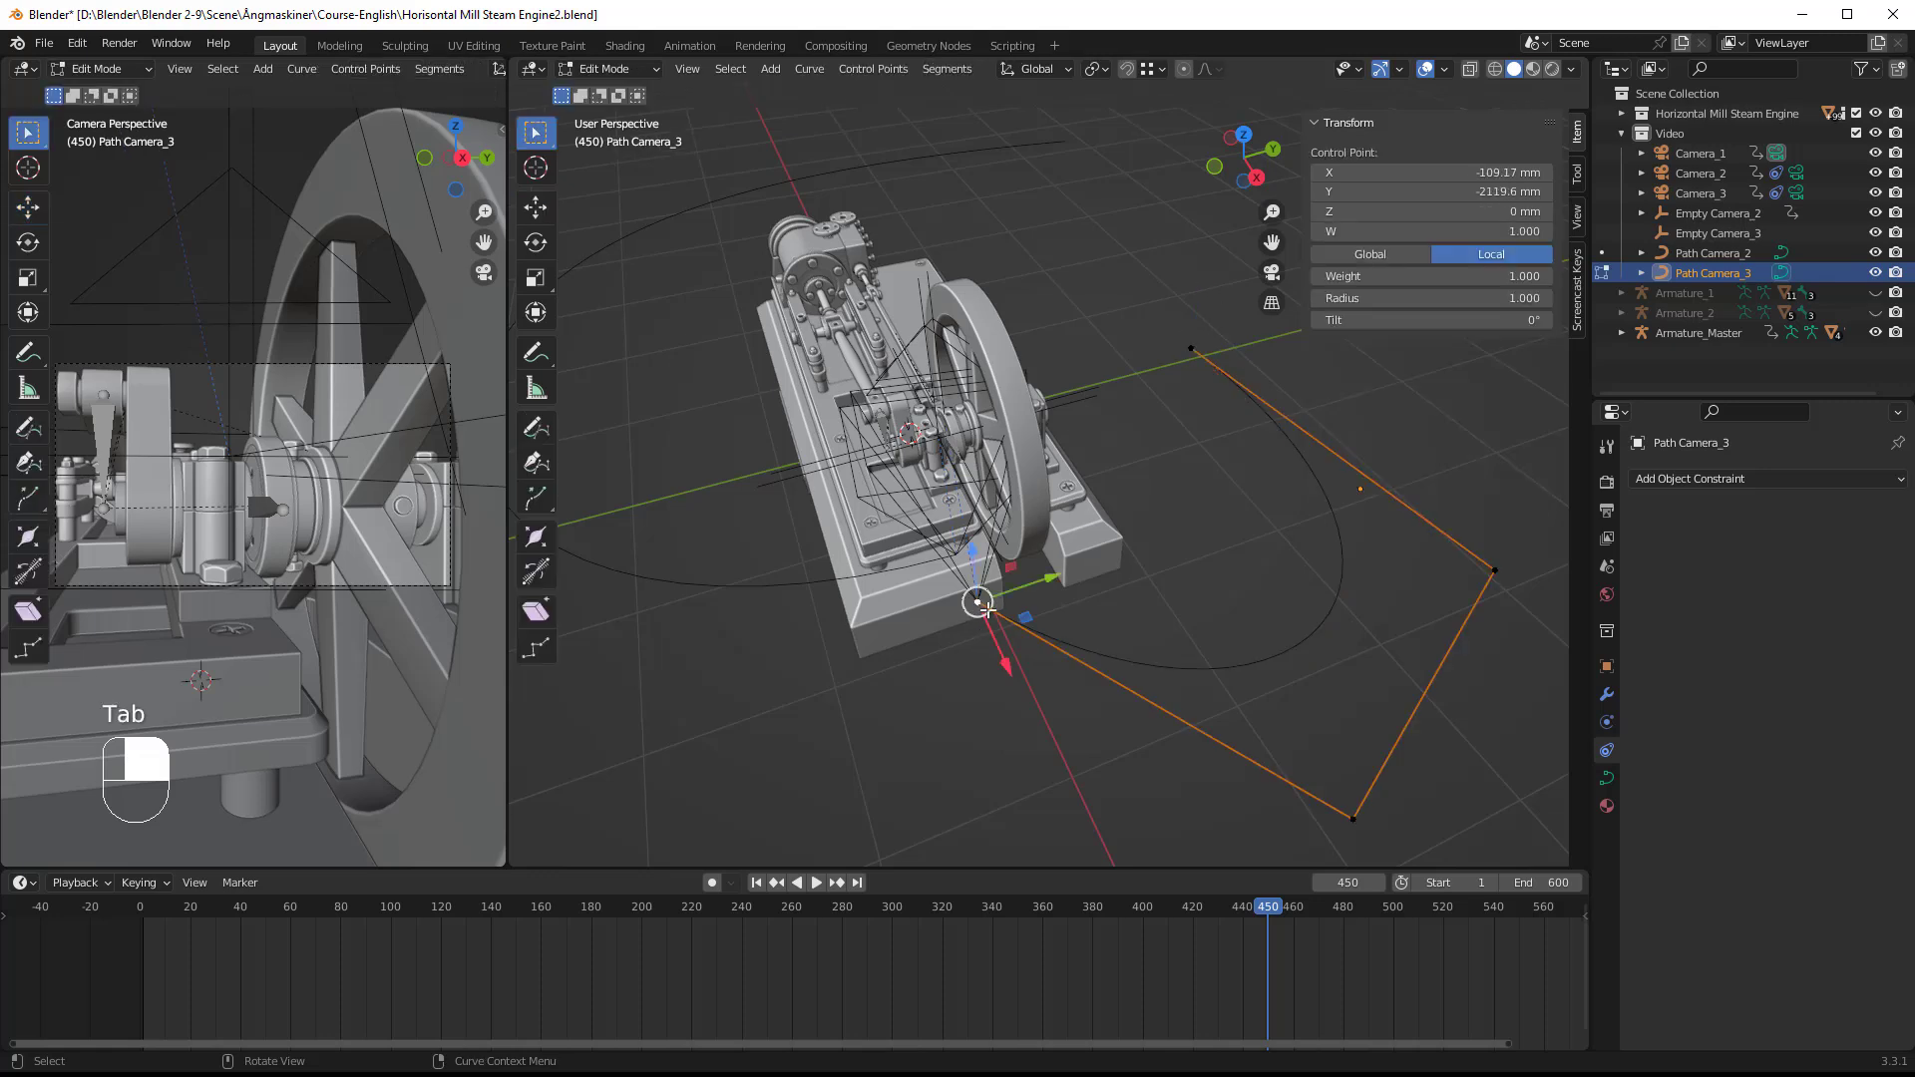
left_click_drag(975, 558, 995, 432)
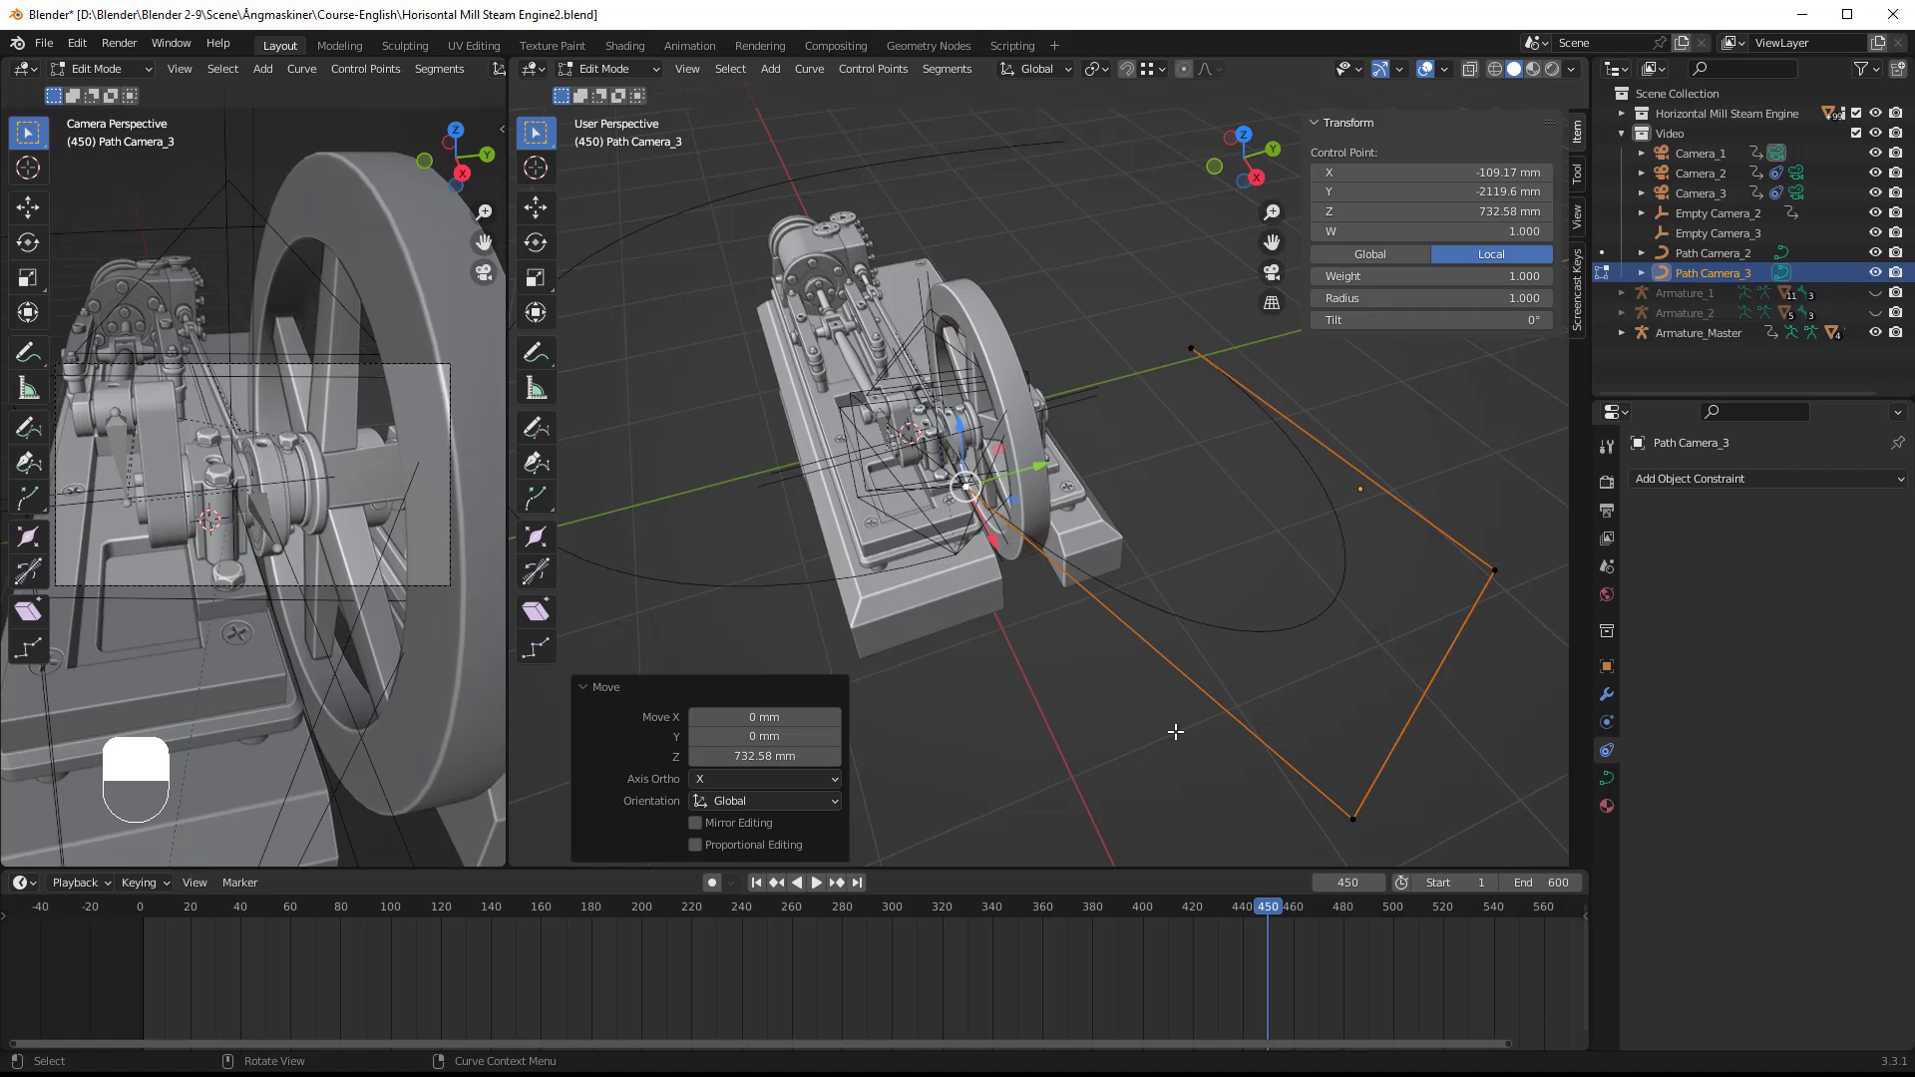
key("Tab")
Step: At frame 300, raise Path Camera_3's opposite end control point, where the camera starts, by about 478 mm along Z
left_click_drag(1269, 908, 892, 910)
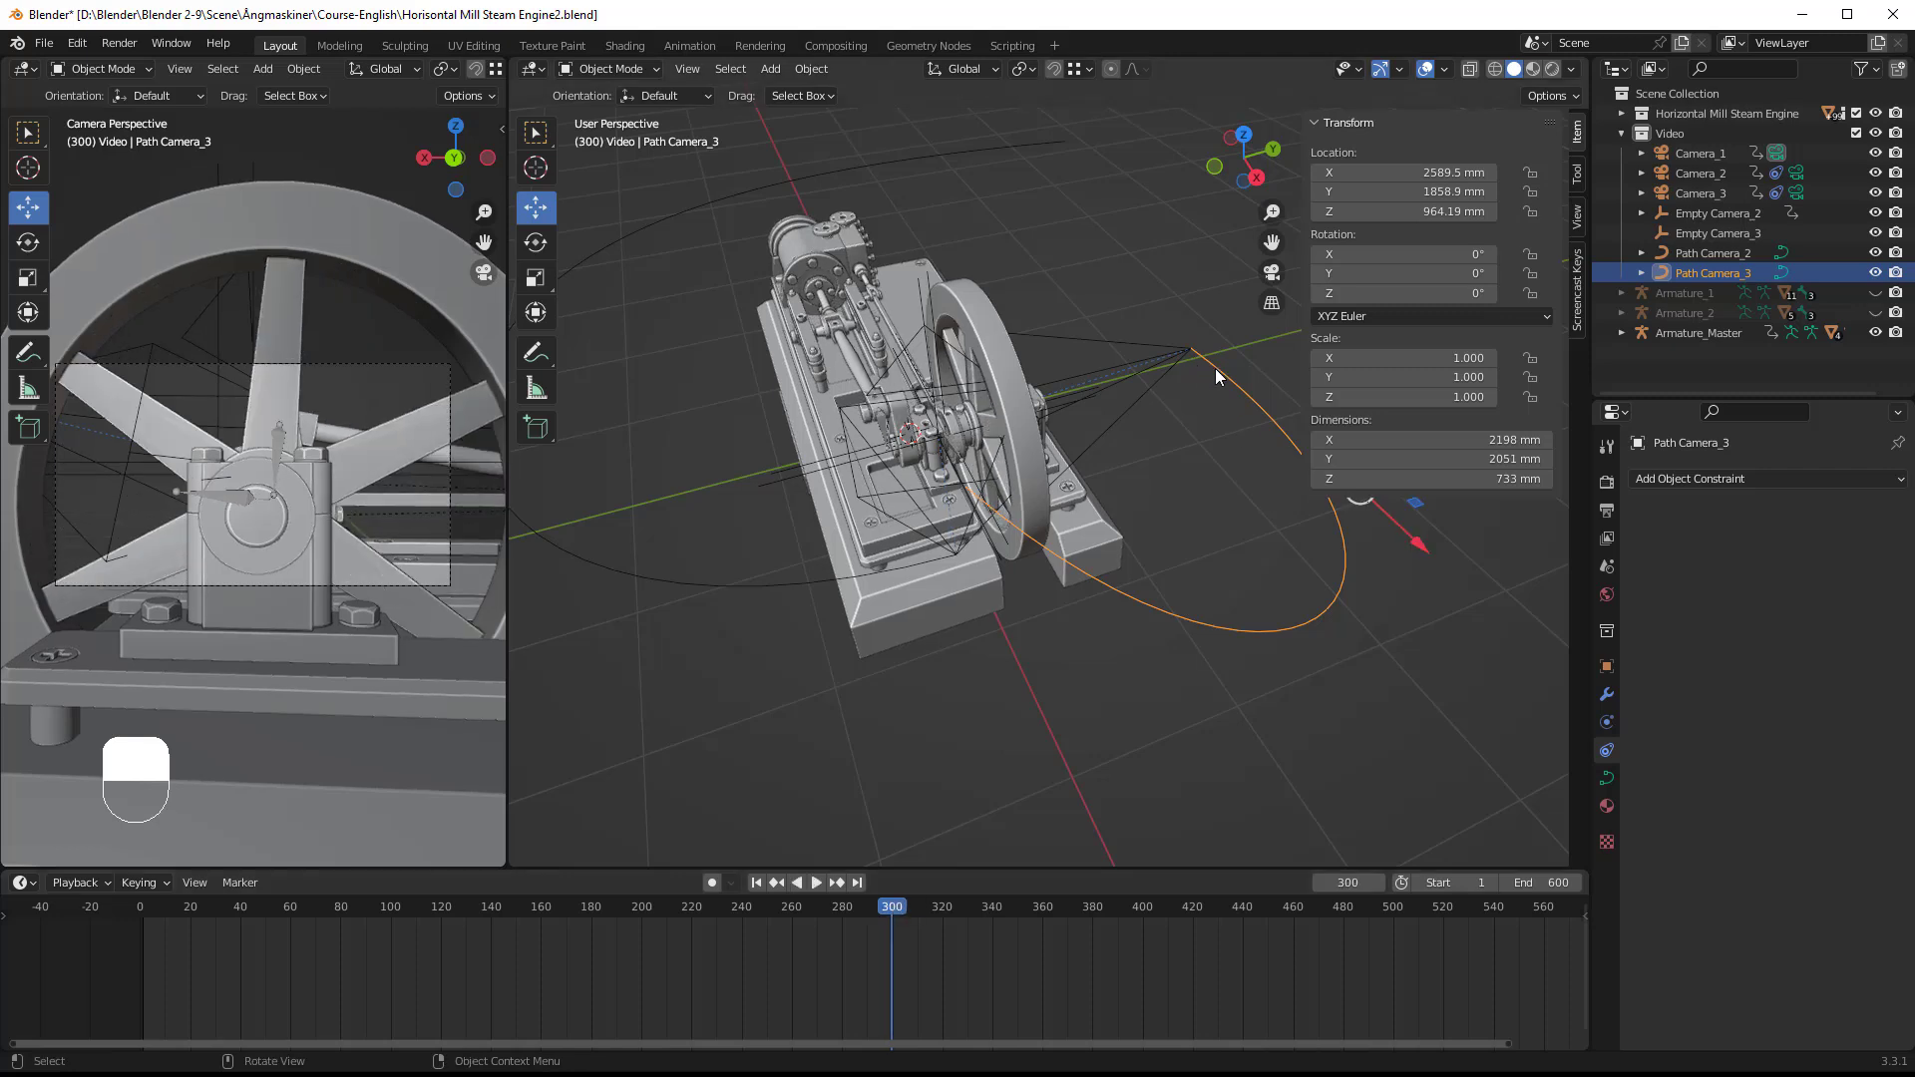
key("Tab")
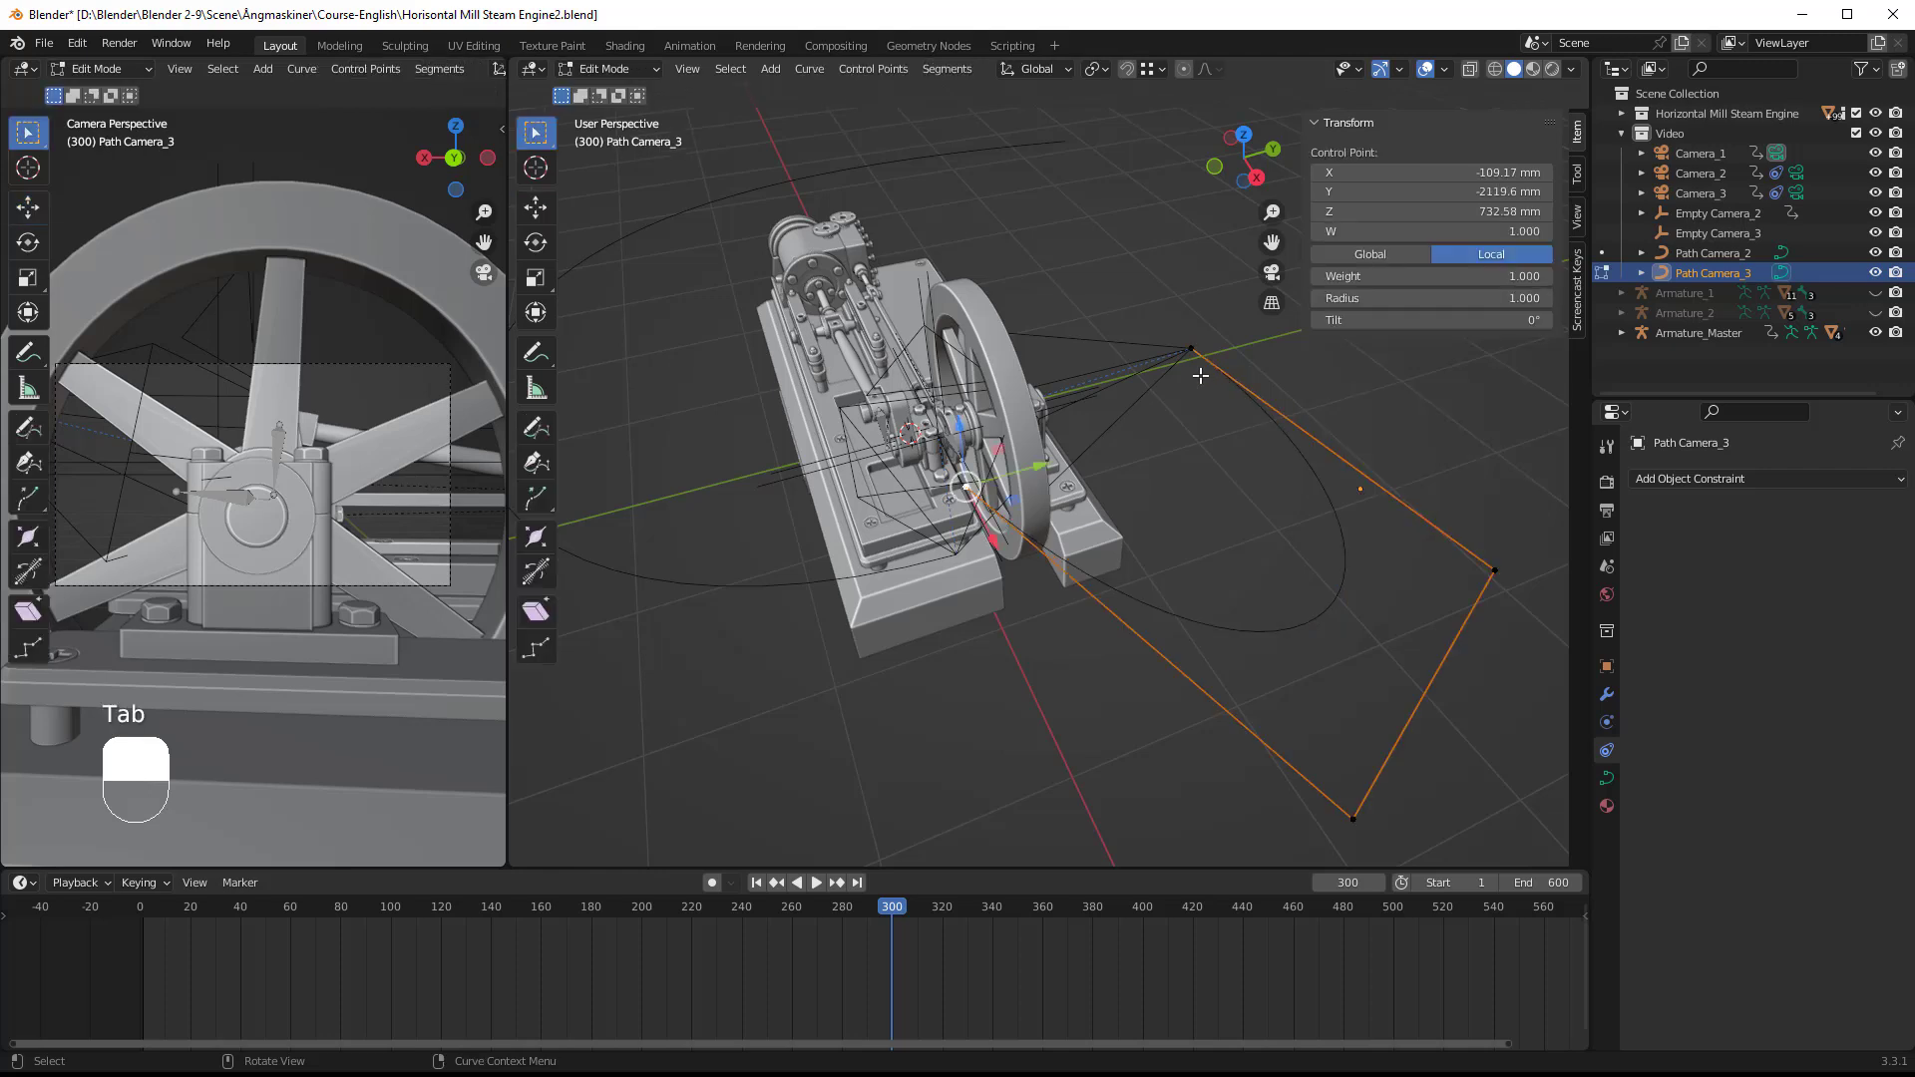
left_click(1193, 347)
mouse_move(1202, 275)
left_mouse_down()
mouse_move(1233, 207)
mouse_move(1211, 245)
left_mouse_up()
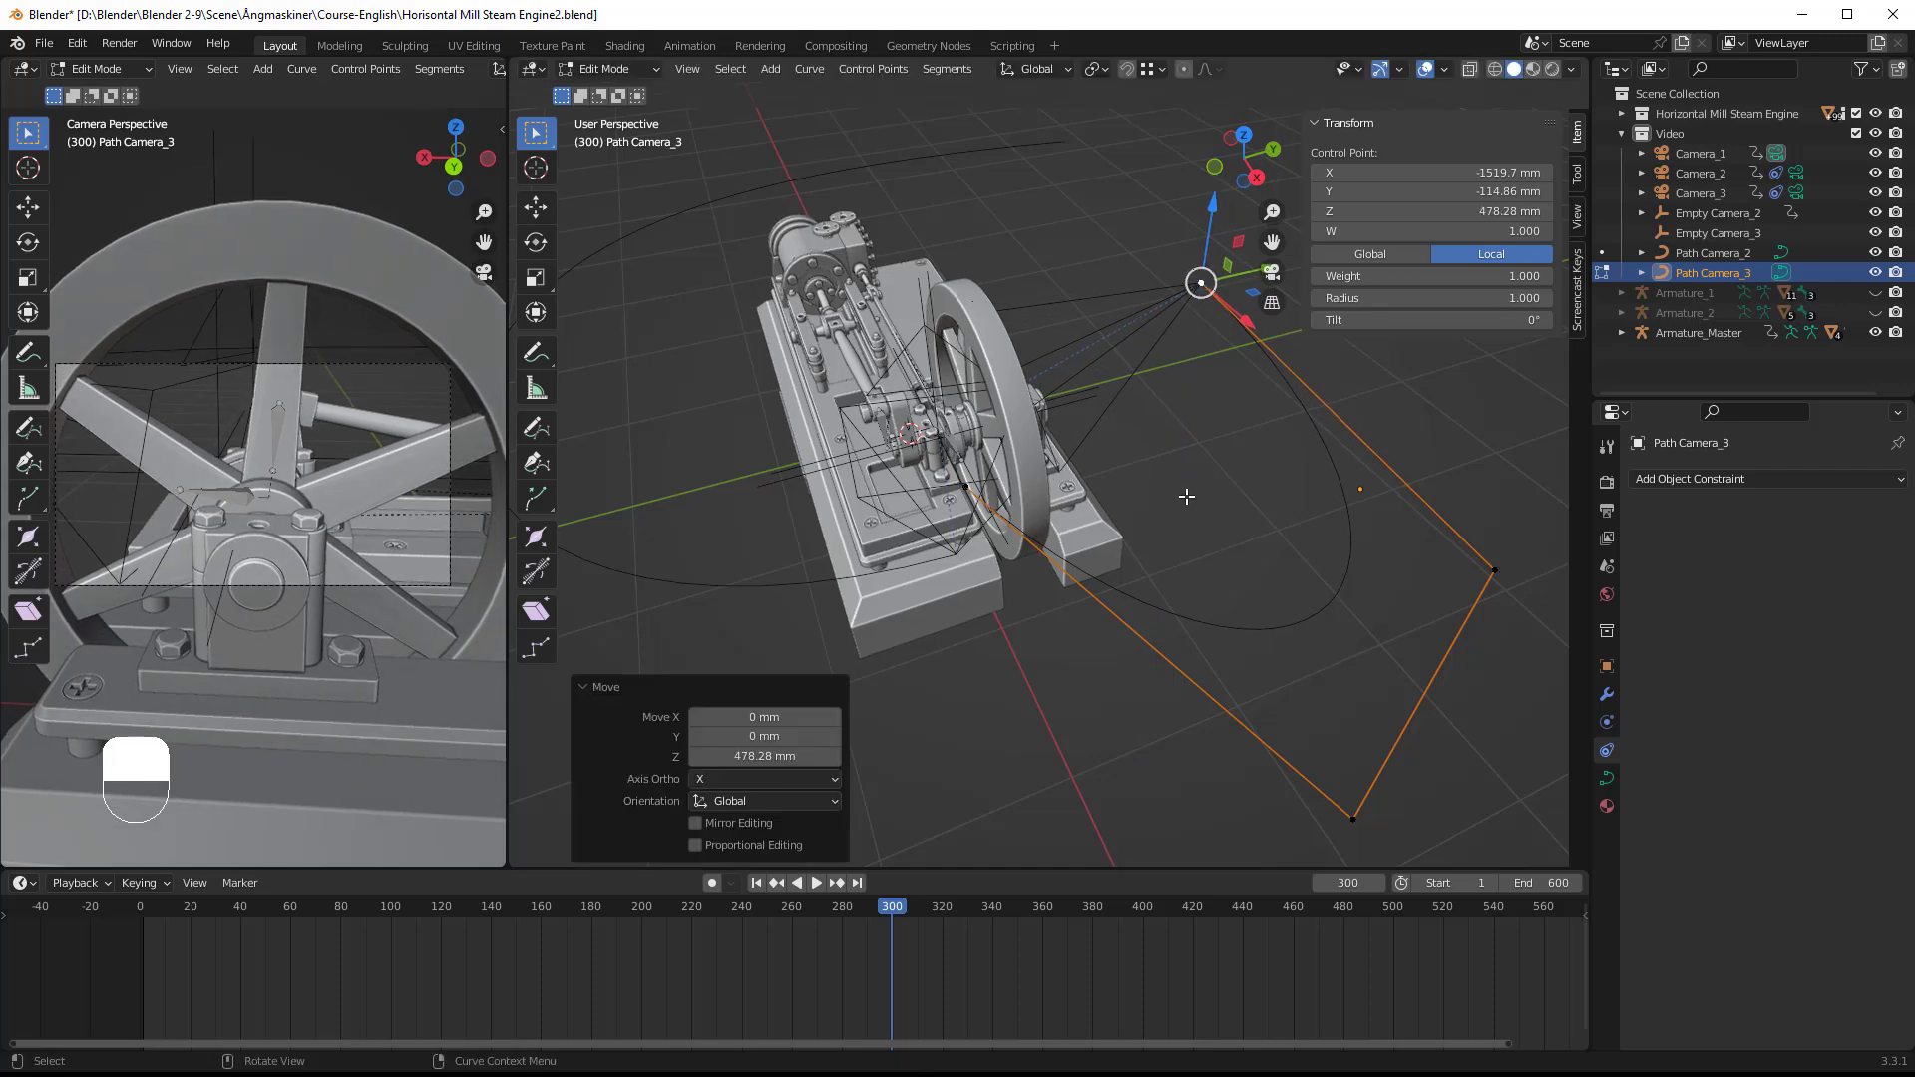
key("Tab")
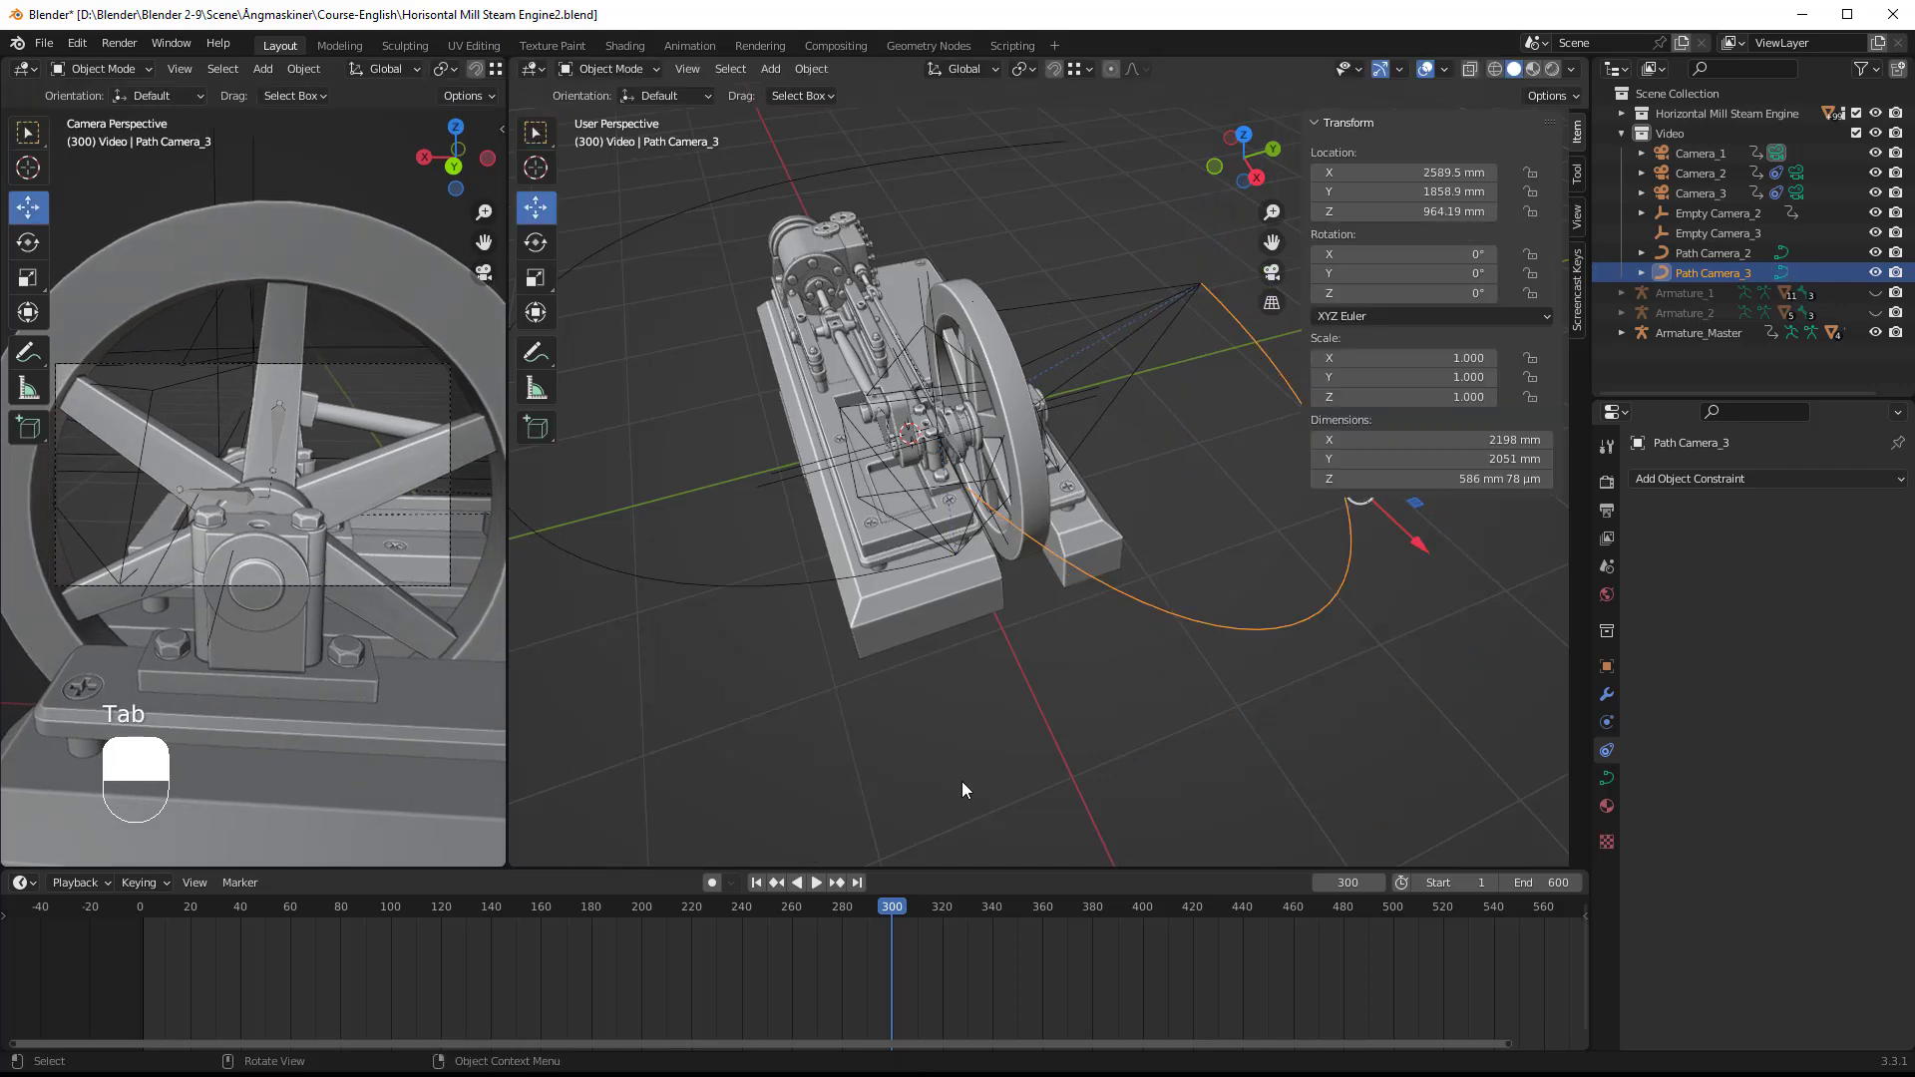
Step: Preview Camera_3's movement along the reshaped path by scrubbing forward from frame 300, and set the current frame to 450
left_click_drag(892, 905, 1186, 890)
left_click(1345, 881)
type("450")
key("Return")
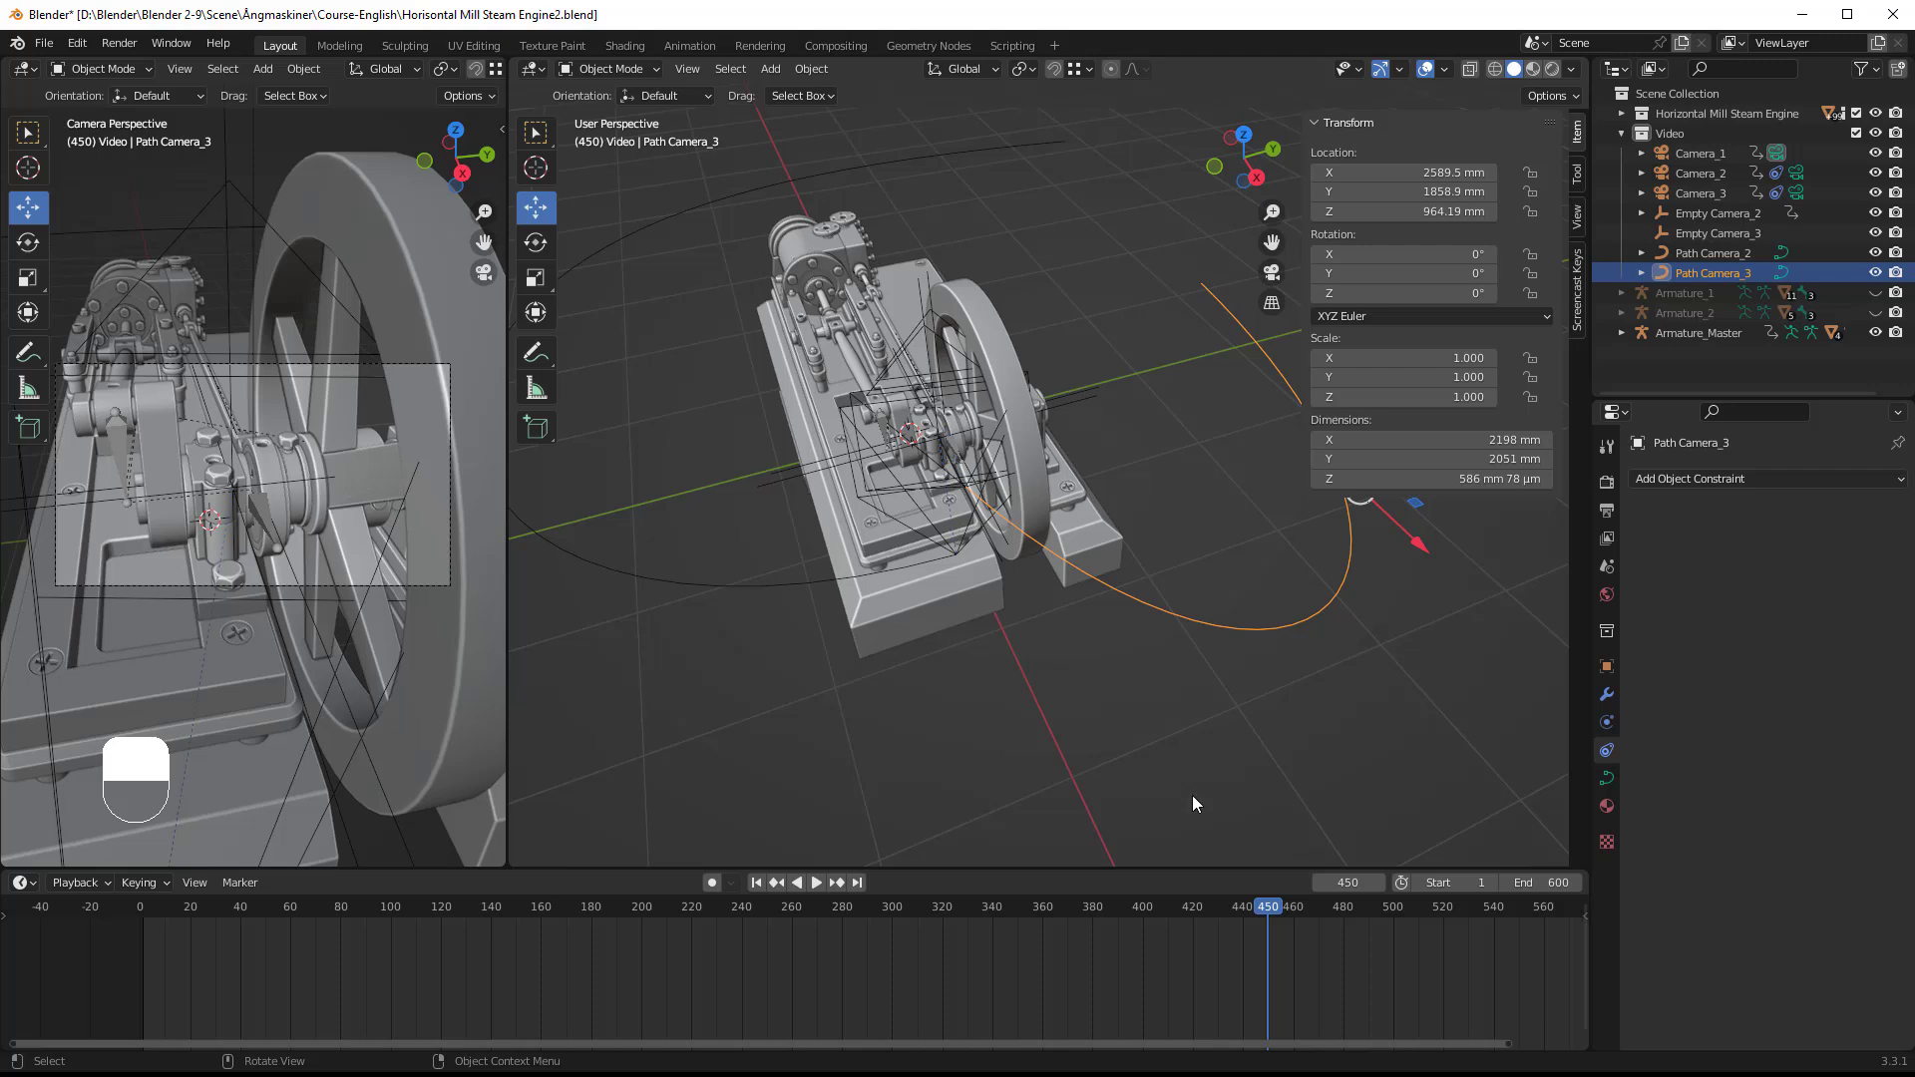
Step: Shift the timeline to show frames 0 to 620 and save the Blender file under its existing name
left_click_drag(1360, 1043, 1476, 1039)
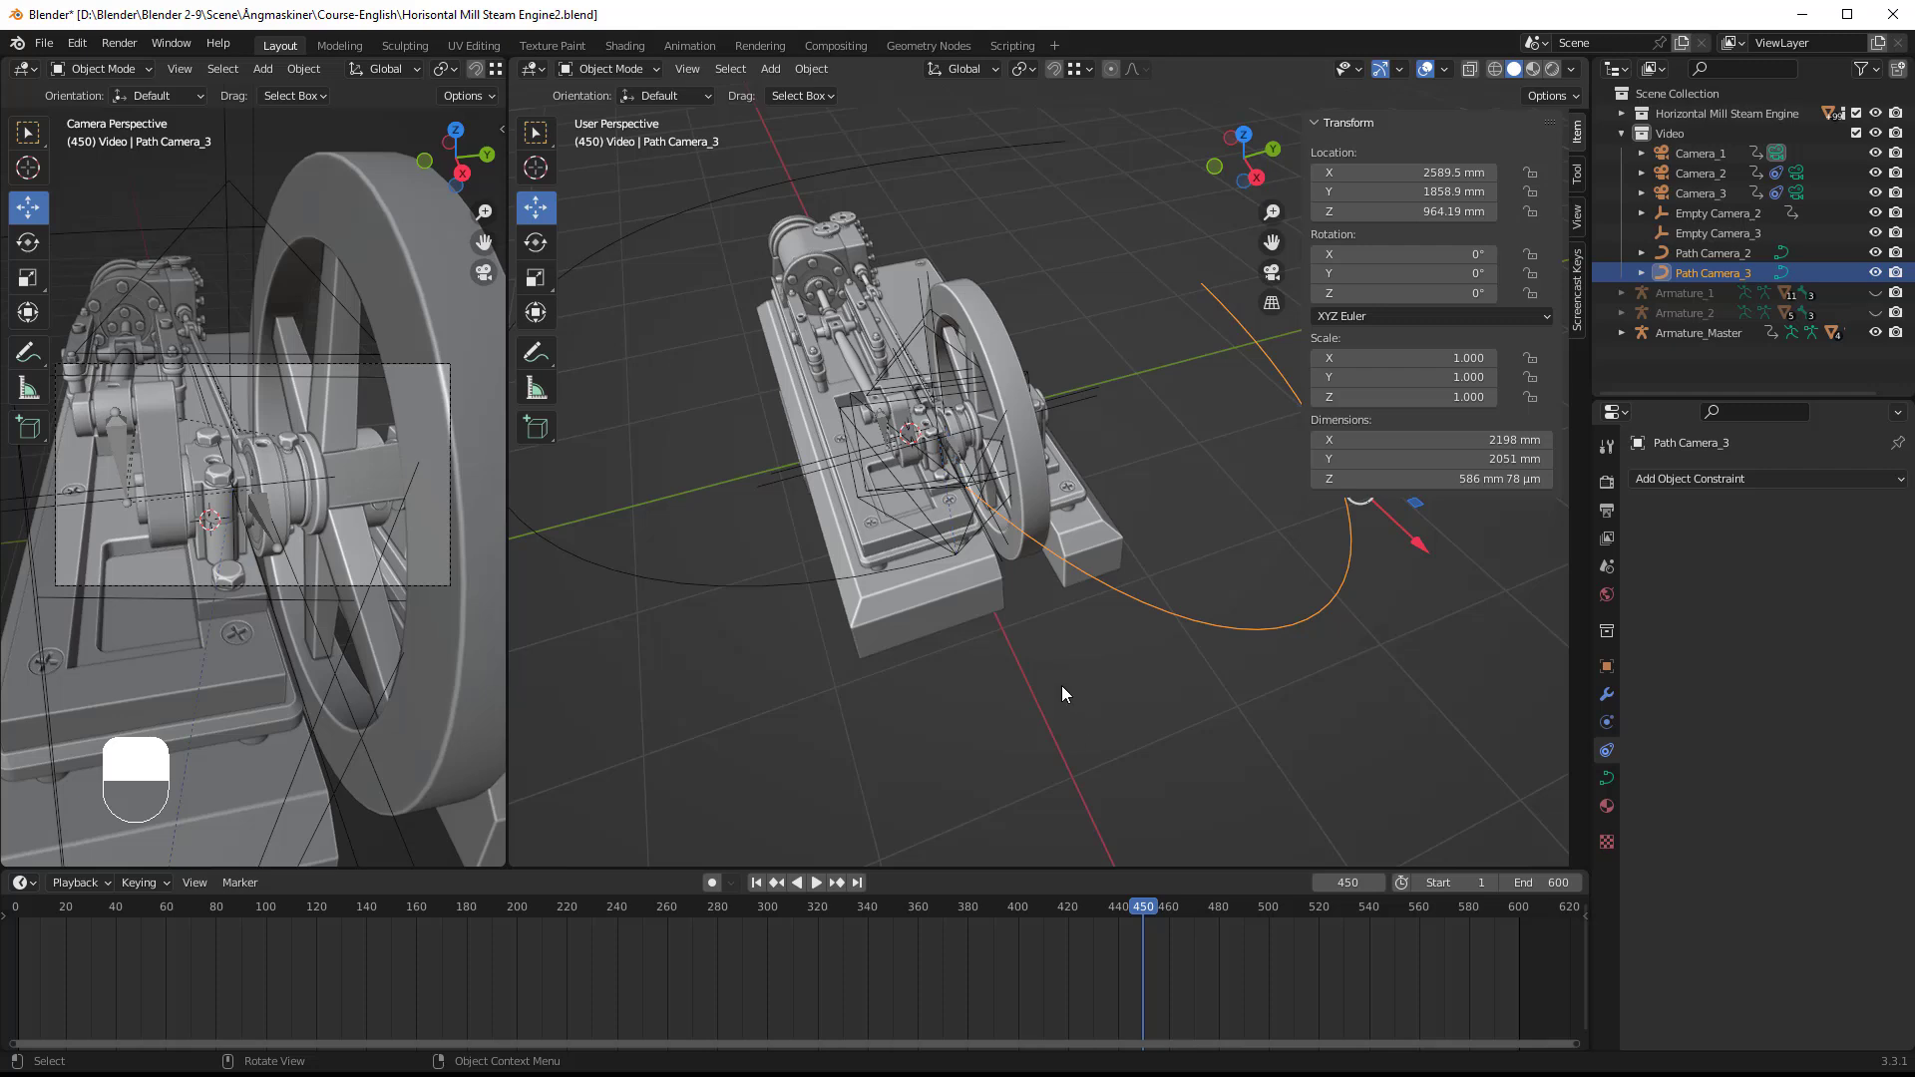
key("ctrl")
key("ctrl+s")
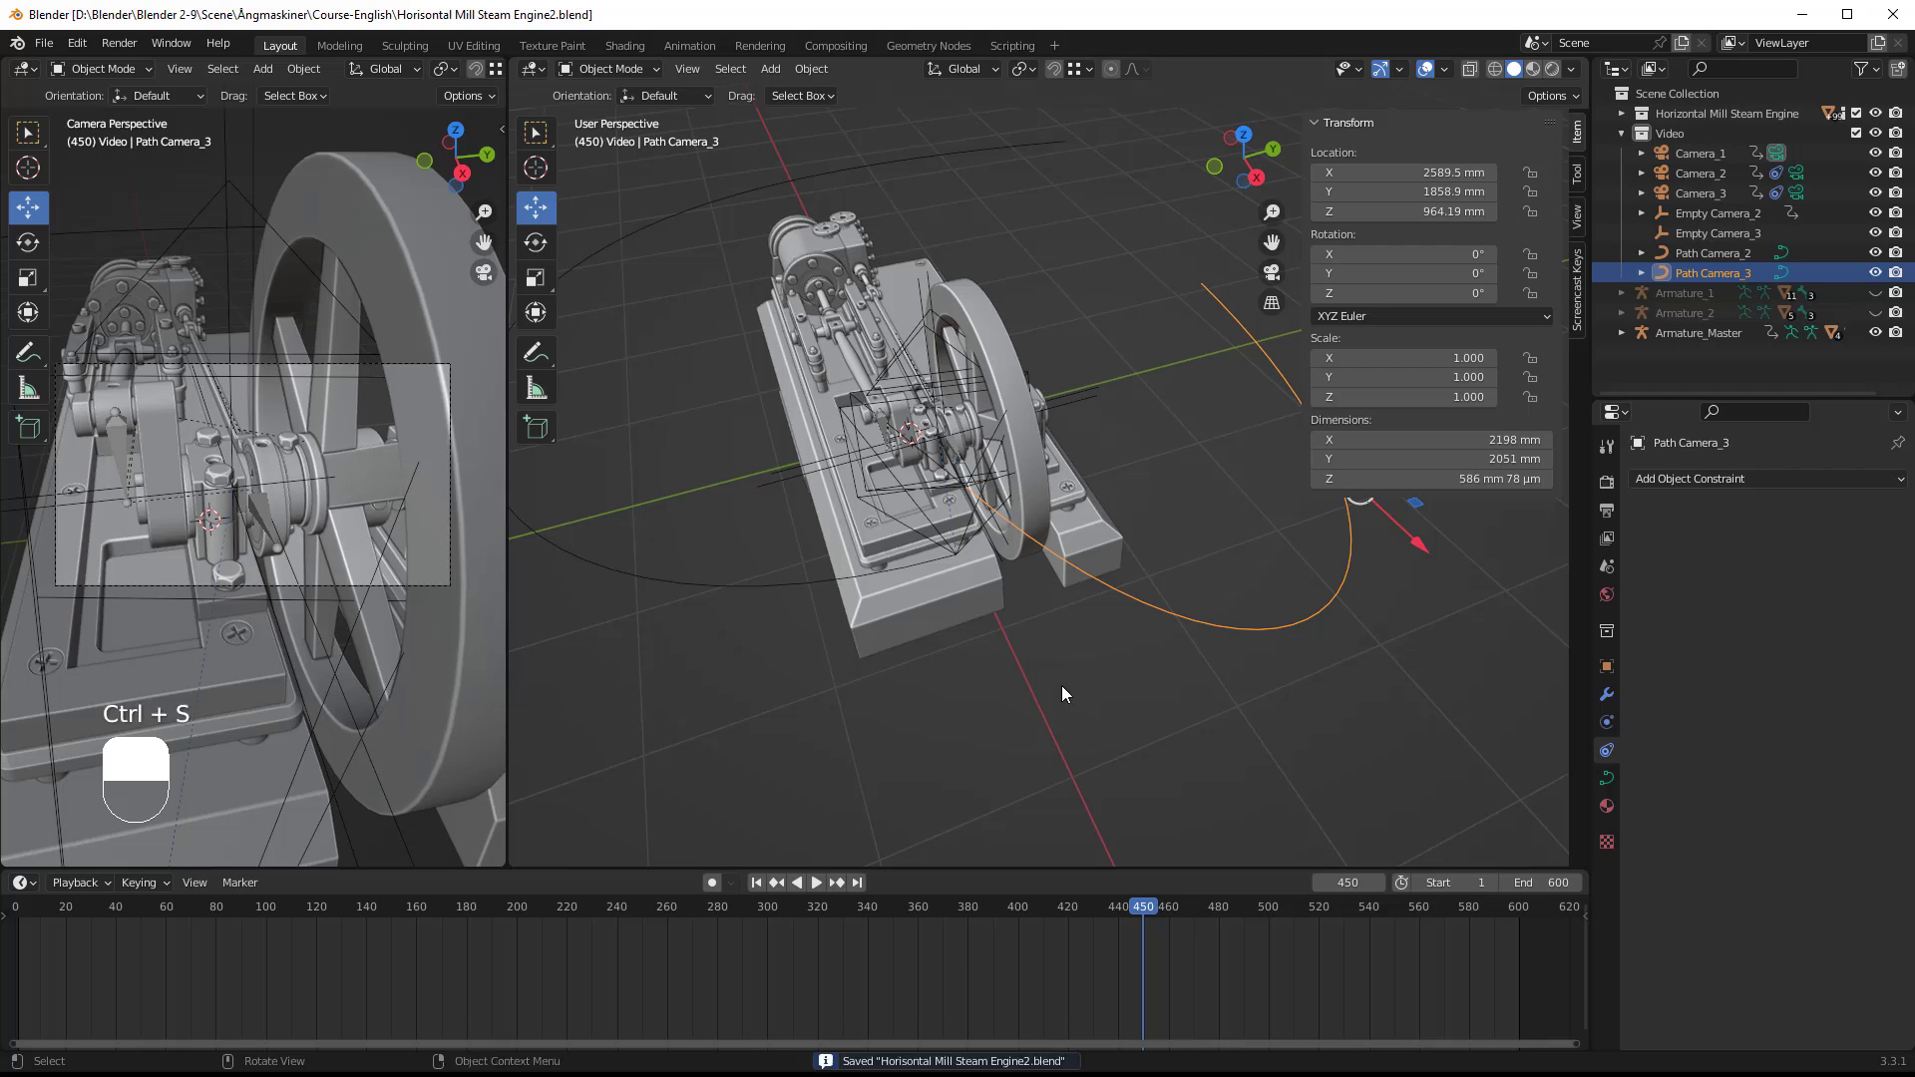